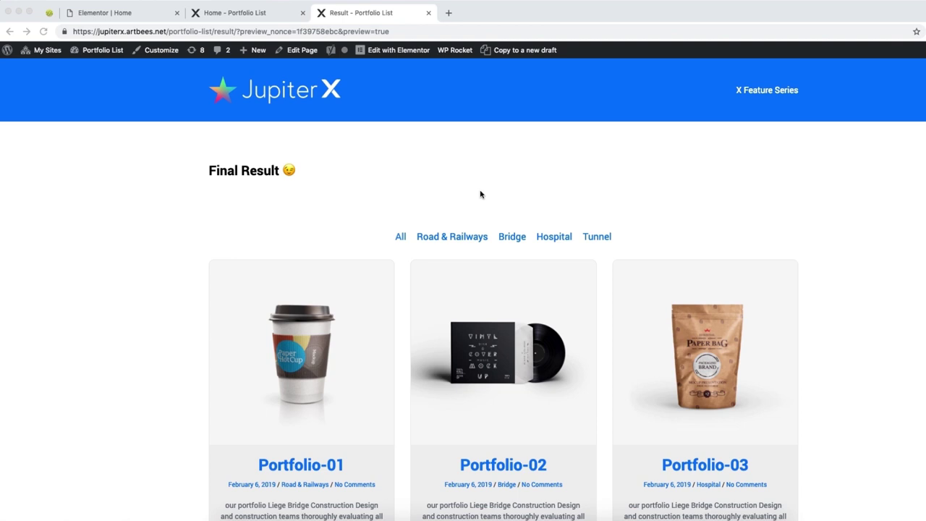
Step: Examine the finished portfolio page's category filter, styled item cards, hover effects and pagination
{"action": "scroll", "coordinate": [480, 194], "scroll_direction": "down", "scroll_amount": 10}
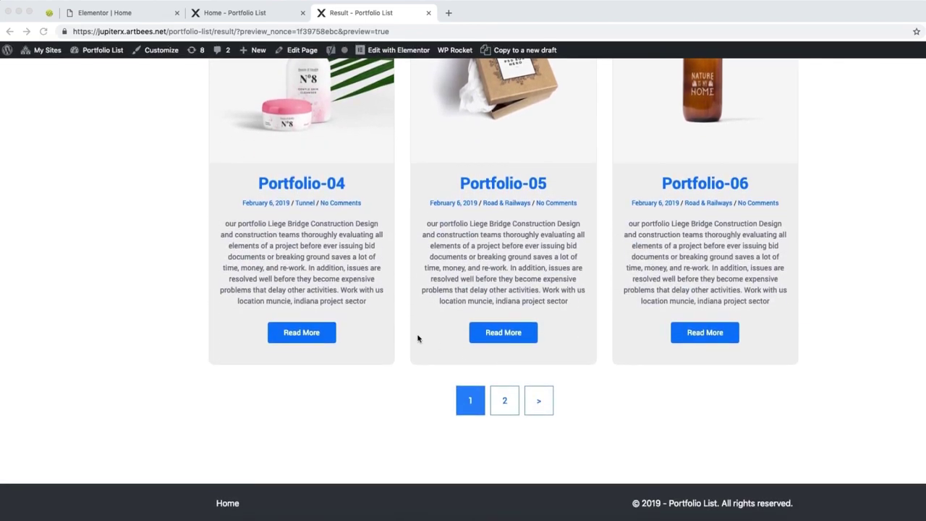
{"action": "scroll", "coordinate": [426, 340], "scroll_direction": "up", "scroll_amount": 7}
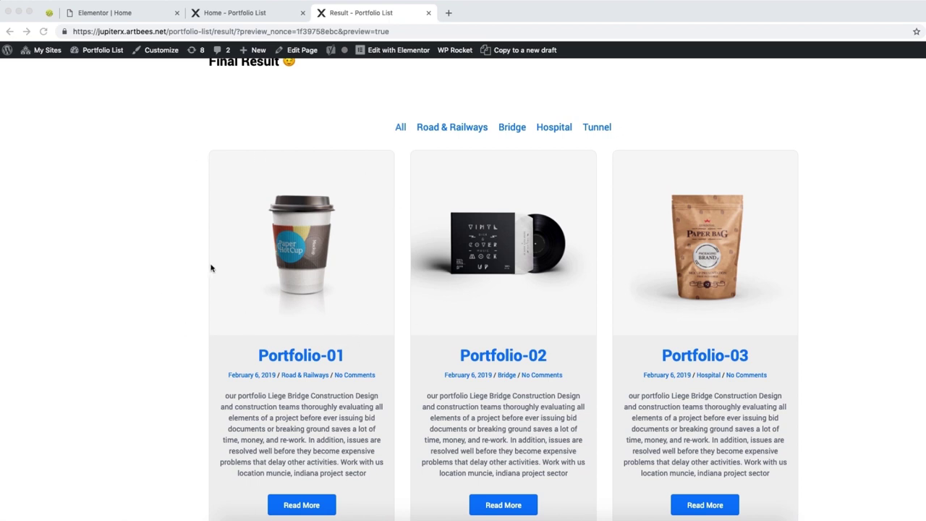
{"action": "scroll", "coordinate": [282, 290], "scroll_direction": "down", "scroll_amount": 1}
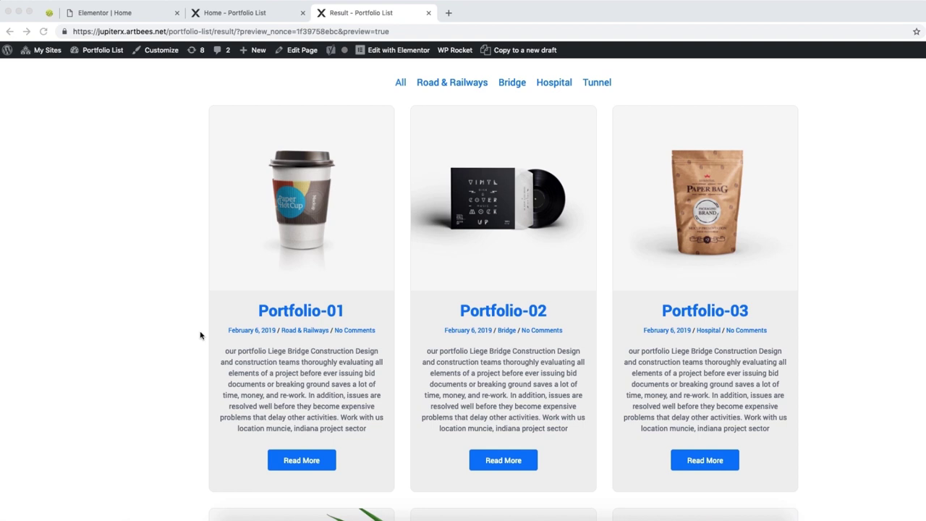
{"action": "scroll", "coordinate": [369, 347], "scroll_direction": "down", "scroll_amount": 3}
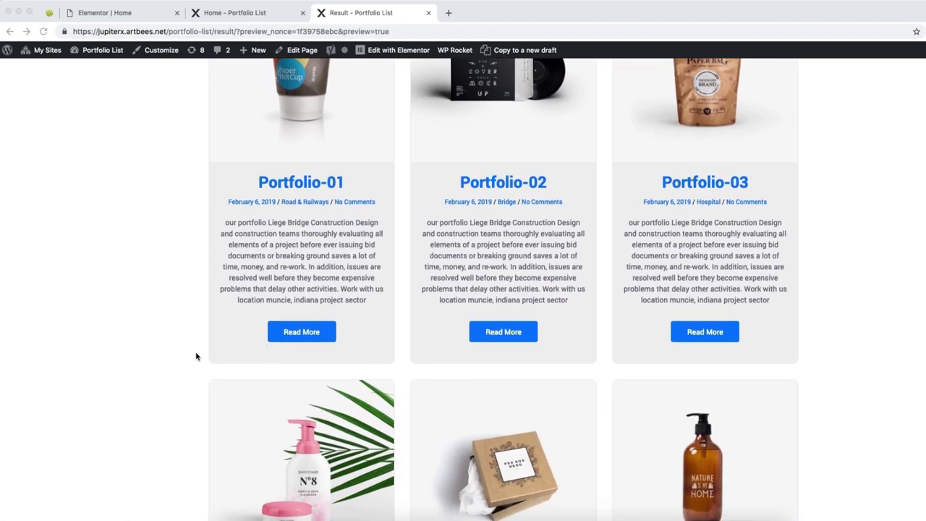
{"action": "left_click", "coordinate": [155, 277]}
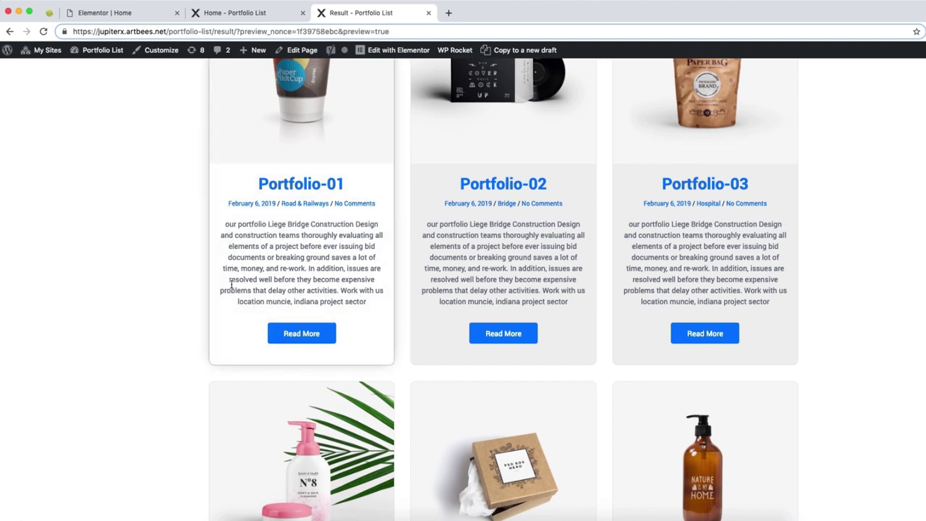
{"action": "scroll", "coordinate": [231, 284], "scroll_direction": "up", "scroll_amount": 5}
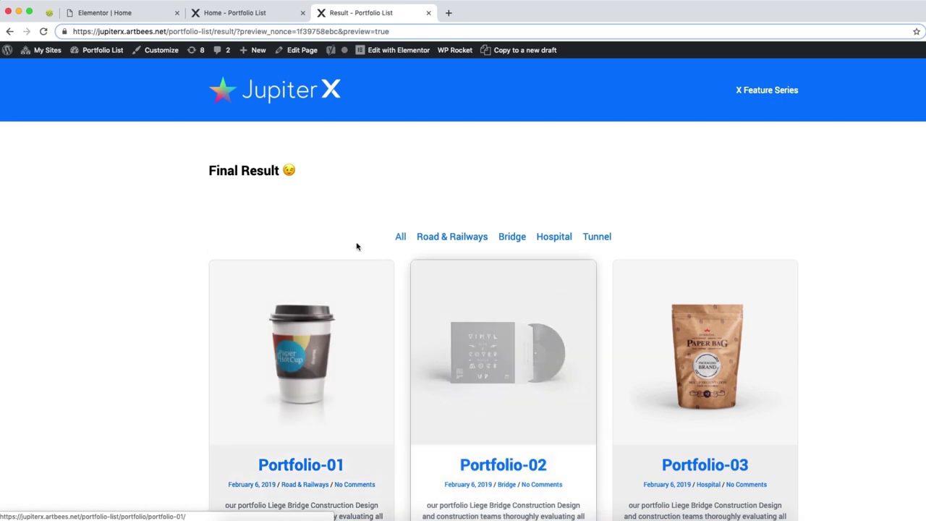
{"action": "scroll", "coordinate": [604, 258], "scroll_direction": "down", "scroll_amount": 3}
{"action": "scroll", "coordinate": [604, 259], "scroll_direction": "down", "scroll_amount": 7}
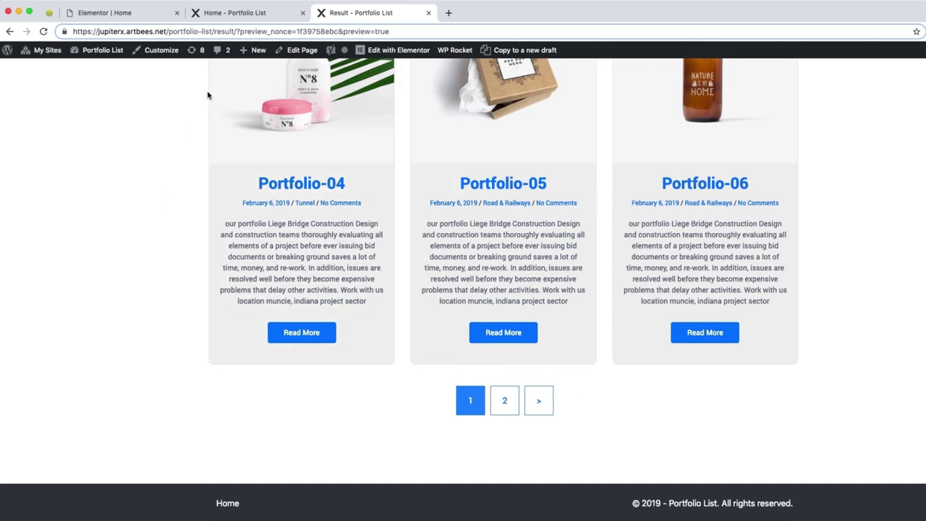
Step: Switch to the Home page preview and examine its unstyled portfolio list from the first row to the footer
{"action": "left_click", "coordinate": [245, 18]}
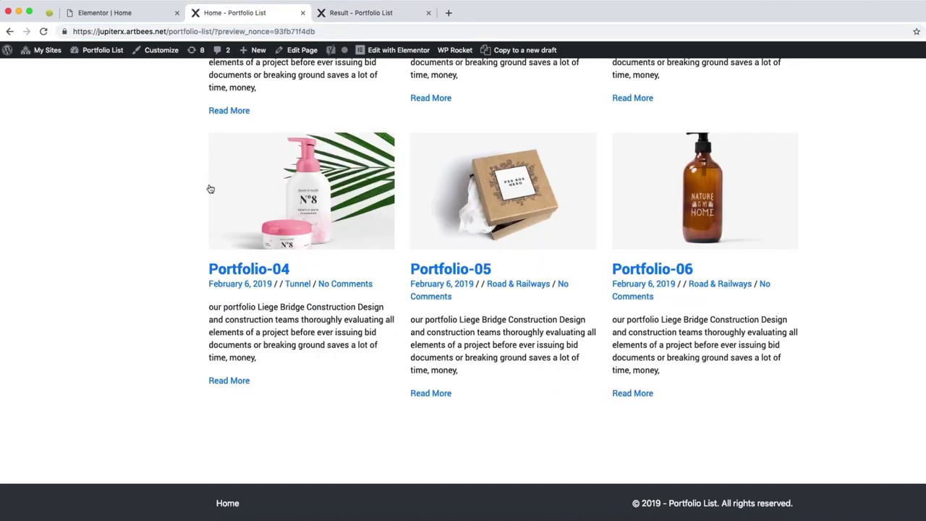
{"action": "scroll", "coordinate": [209, 189], "scroll_direction": "up", "scroll_amount": 10}
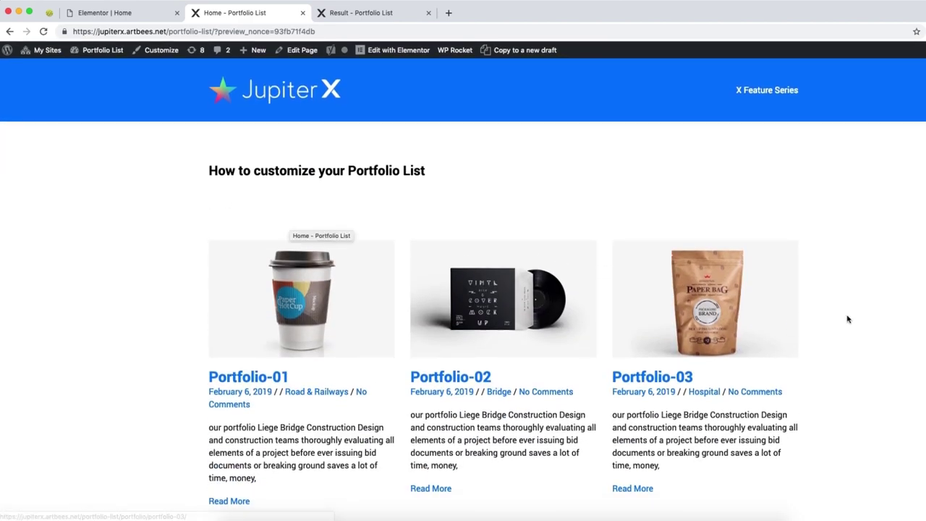
{"action": "scroll", "coordinate": [843, 317], "scroll_direction": "down", "scroll_amount": 5}
{"action": "scroll", "coordinate": [748, 337], "scroll_direction": "down", "scroll_amount": 5}
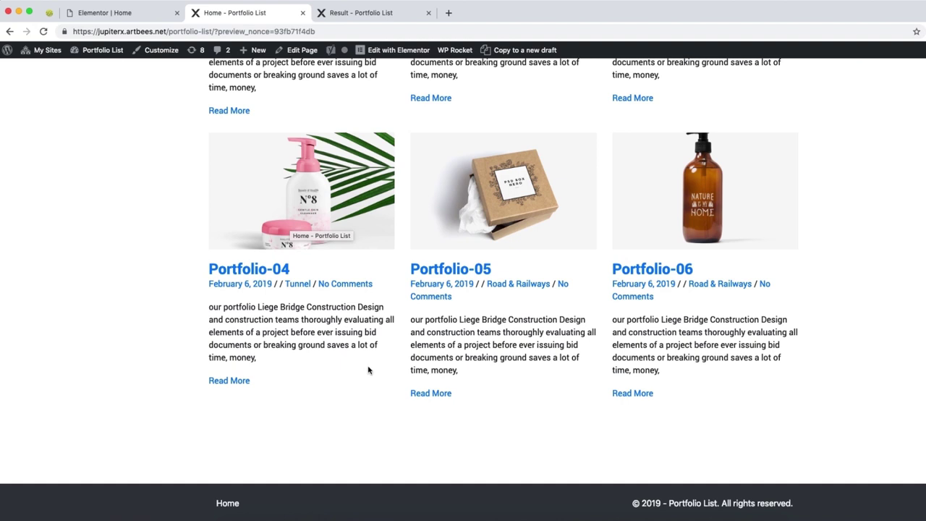
Step: Return to the Elementor editor for the Home page and delete the existing Posts widget from the portfolio section
{"action": "left_click", "coordinate": [138, 14]}
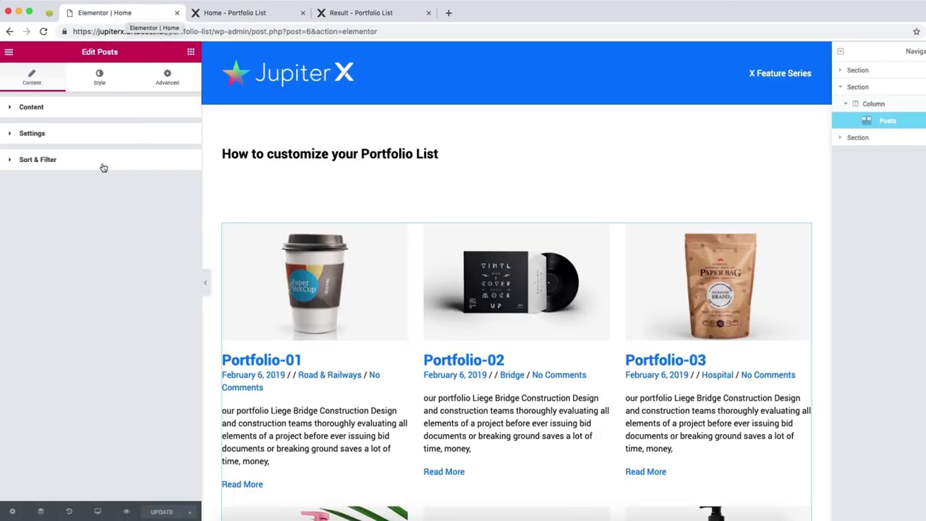
{"action": "right_click", "coordinate": [438, 254]}
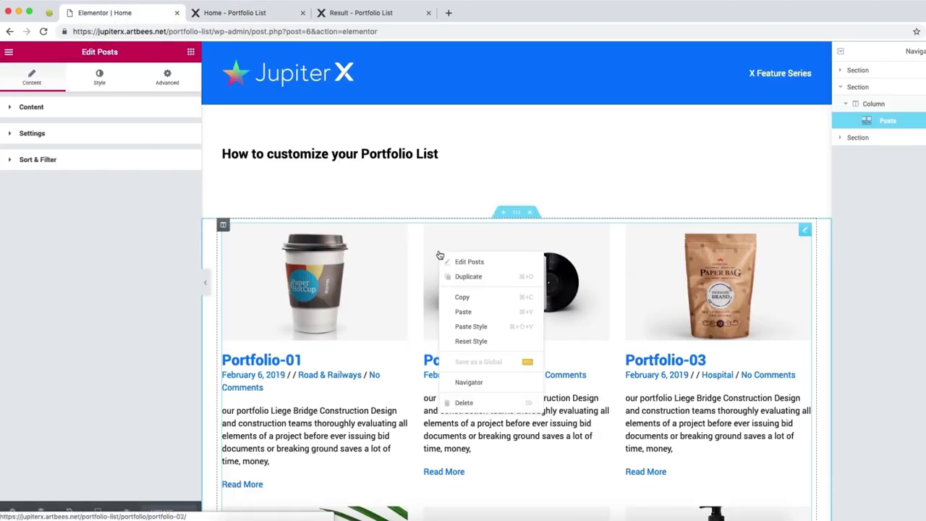
{"action": "left_click", "coordinate": [470, 403]}
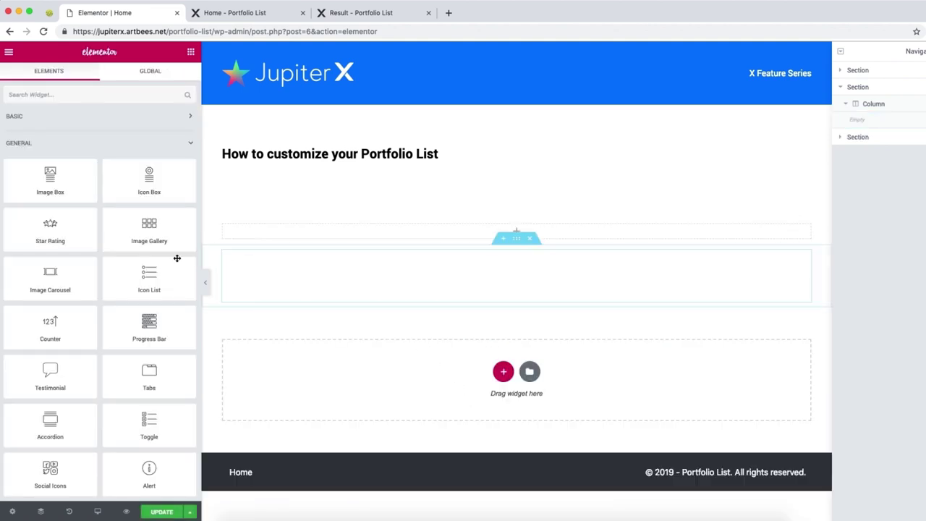
Step: Search the widgets for "posts" and add the Posts widget to the empty column below the page heading
{"action": "left_click", "coordinate": [126, 94]}
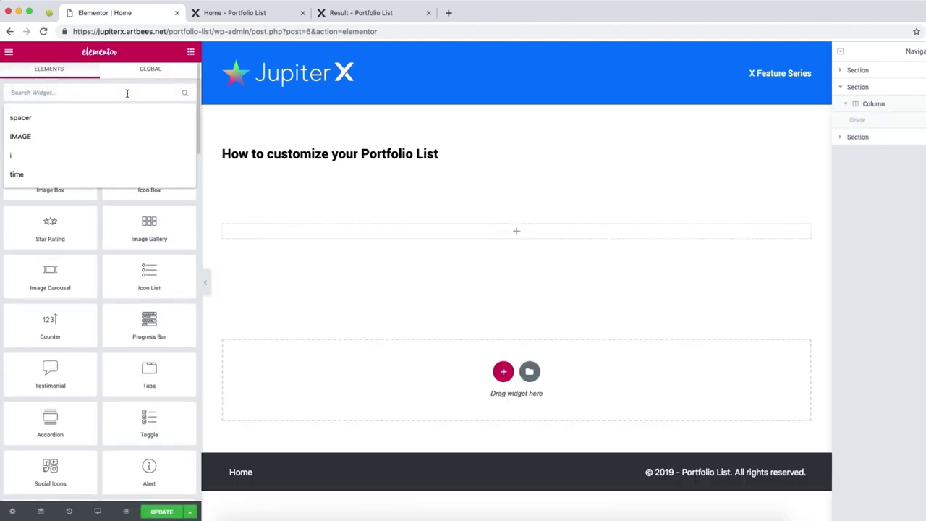
{"action": "type", "text": "posts"}
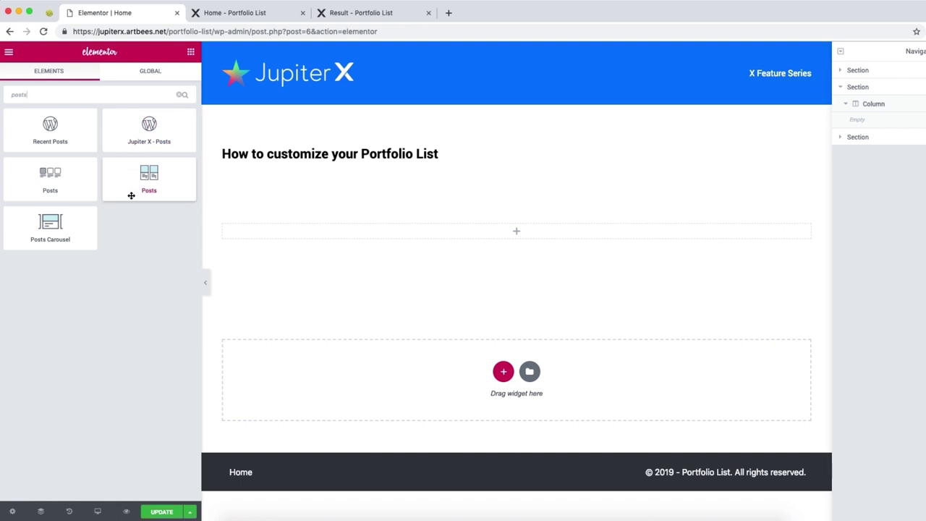
{"action": "left_click_drag", "start_coordinate": [141, 184], "coordinate": [322, 228]}
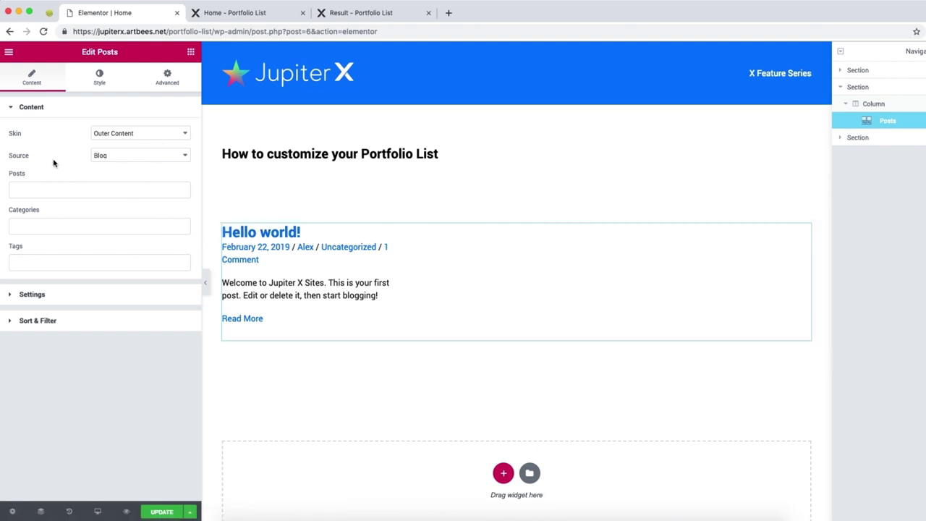
Step: Set the Posts widget's content source to Portfolio and check the listed items
{"action": "left_click", "coordinate": [109, 158]}
{"action": "left_click", "coordinate": [112, 164]}
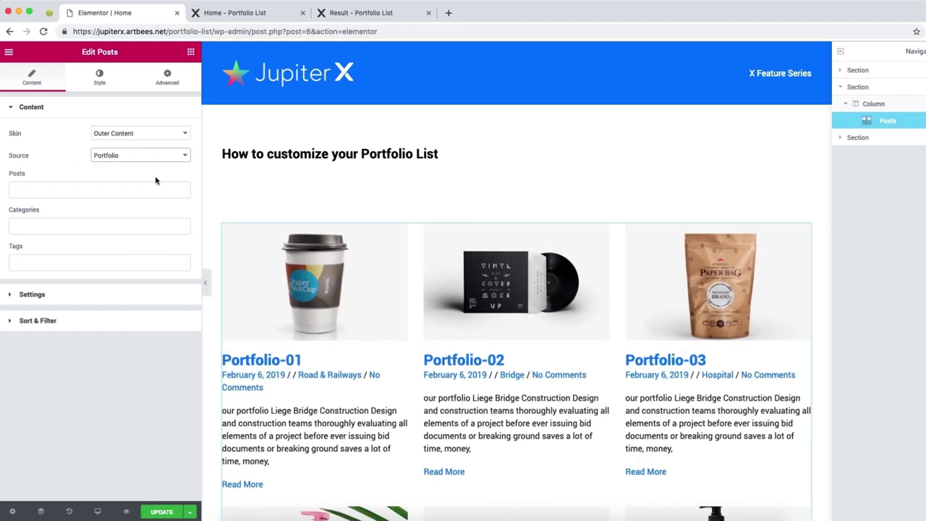
{"action": "scroll", "coordinate": [548, 262], "scroll_direction": "down", "scroll_amount": 3}
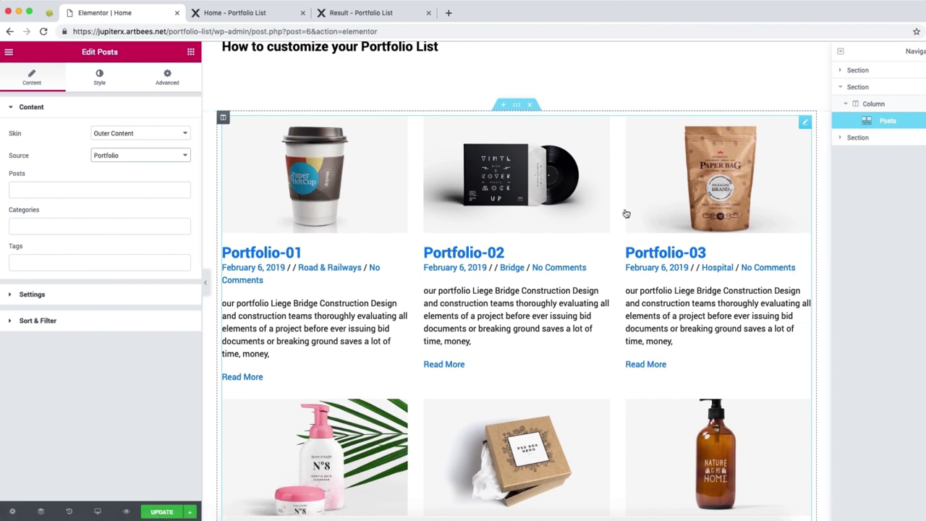
{"action": "scroll", "coordinate": [622, 253], "scroll_direction": "down", "scroll_amount": 7}
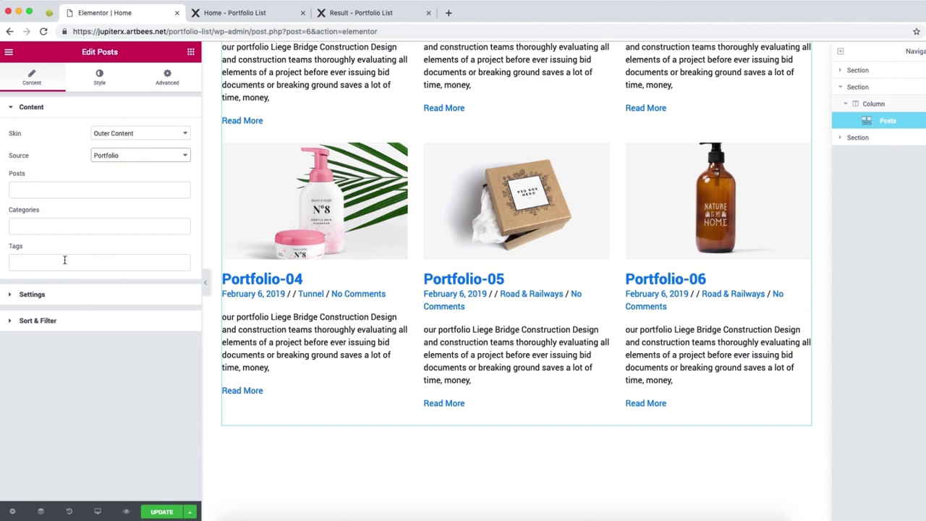
{"action": "left_click", "coordinate": [31, 109]}
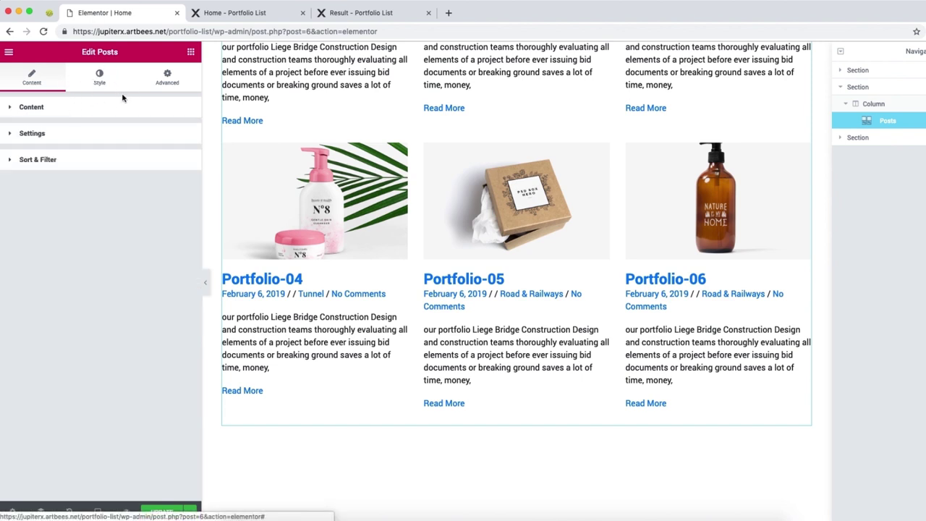
{"action": "scroll", "coordinate": [316, 263], "scroll_direction": "up", "scroll_amount": 5}
{"action": "scroll", "coordinate": [371, 258], "scroll_direction": "up", "scroll_amount": 2}
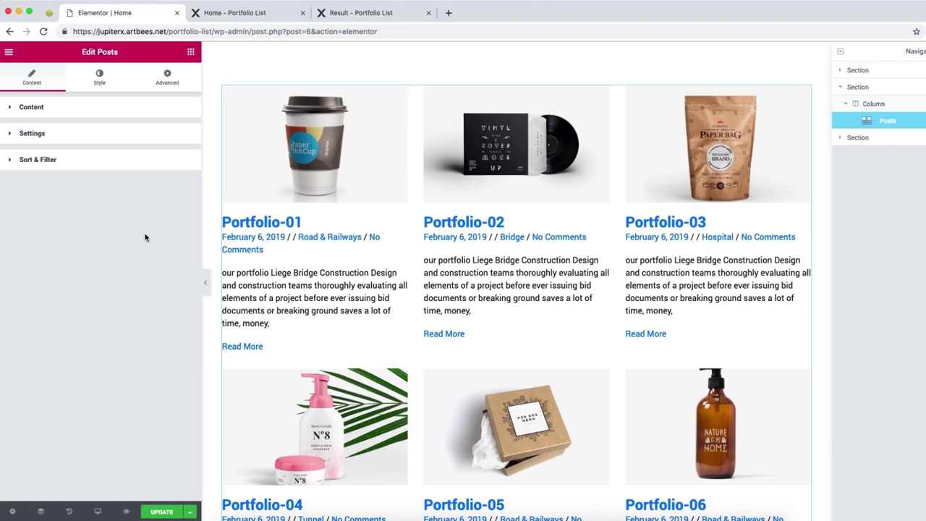
Step: Hide the author, categories and tags of the portfolio items in the Posts widget's settings
{"action": "left_click", "coordinate": [32, 133]}
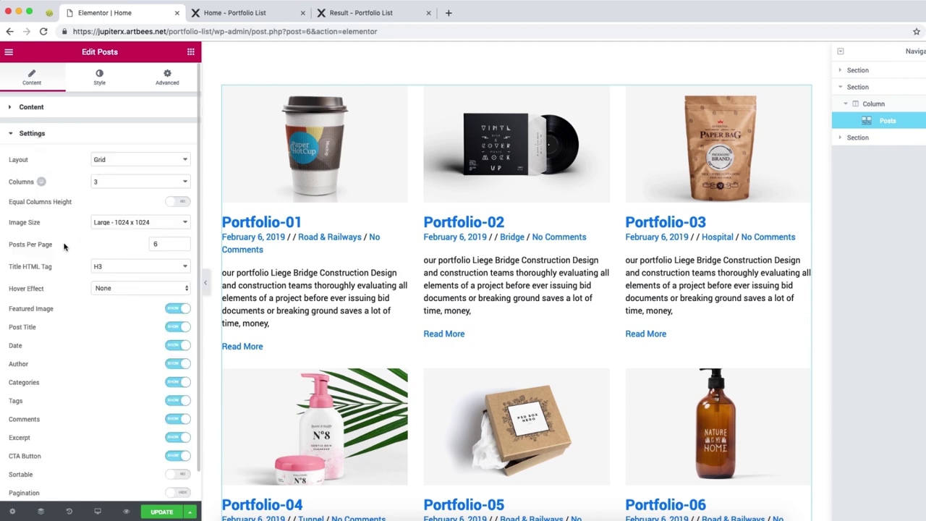
{"action": "left_click", "coordinate": [105, 185]}
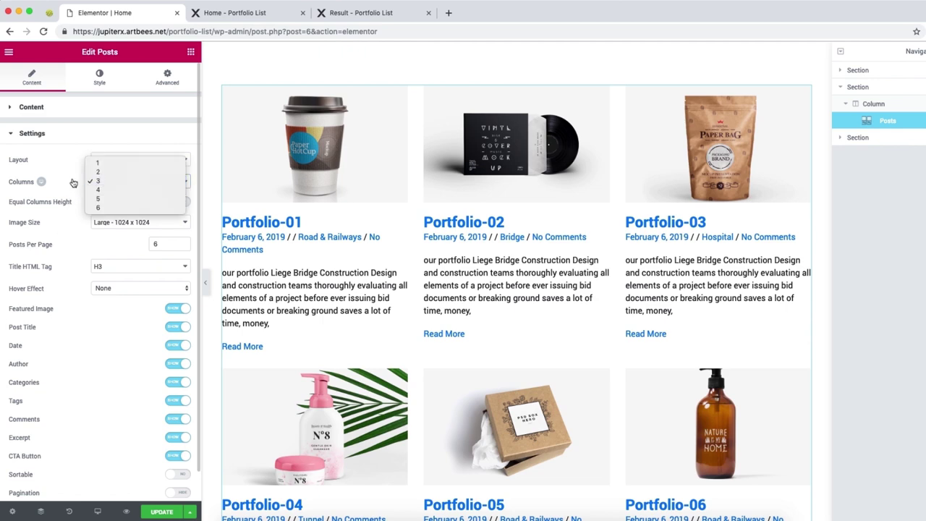
{"action": "left_click", "coordinate": [74, 184]}
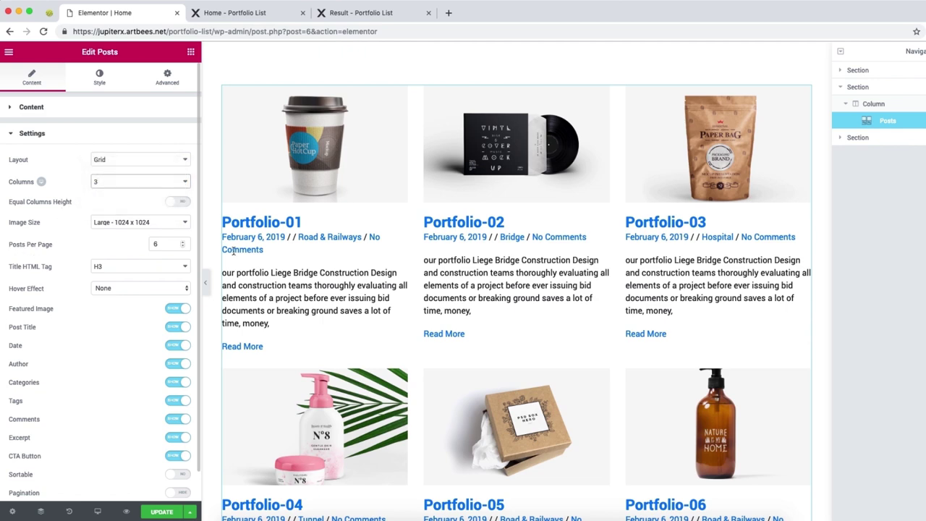
{"action": "scroll", "coordinate": [458, 233], "scroll_direction": "down", "scroll_amount": 5}
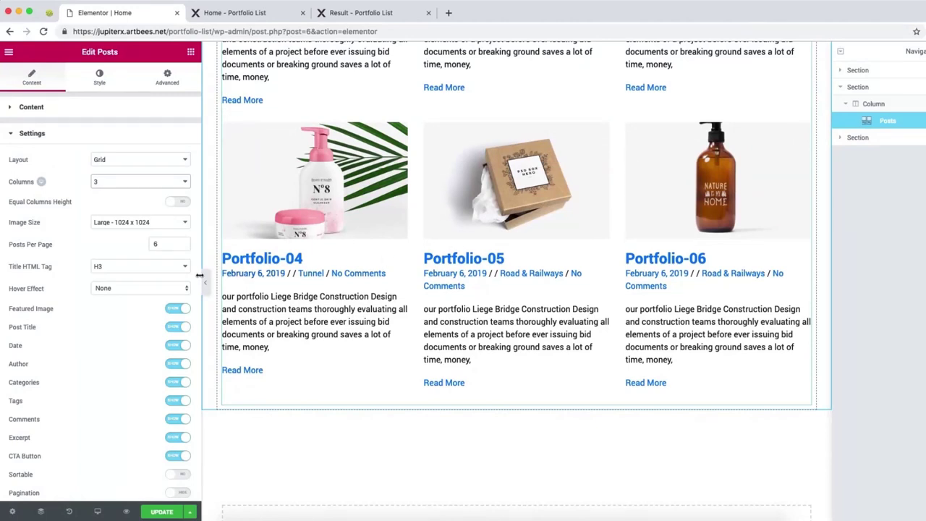
{"action": "scroll", "coordinate": [111, 250], "scroll_direction": "down", "scroll_amount": 1}
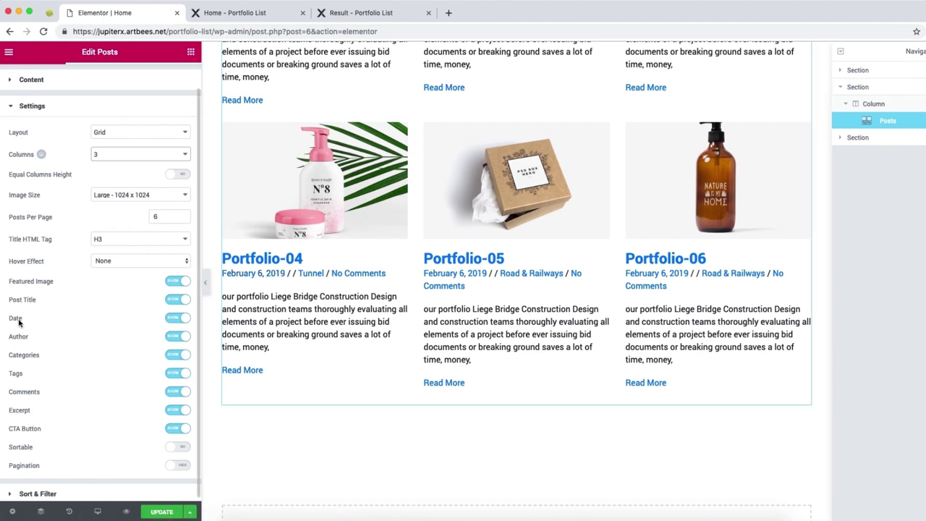
{"action": "left_click", "coordinate": [173, 337]}
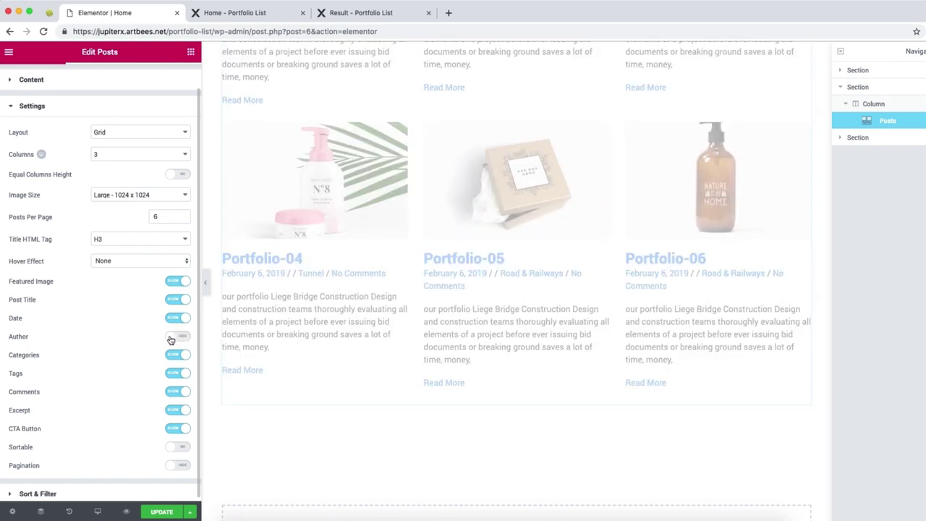
{"action": "left_click", "coordinate": [175, 355]}
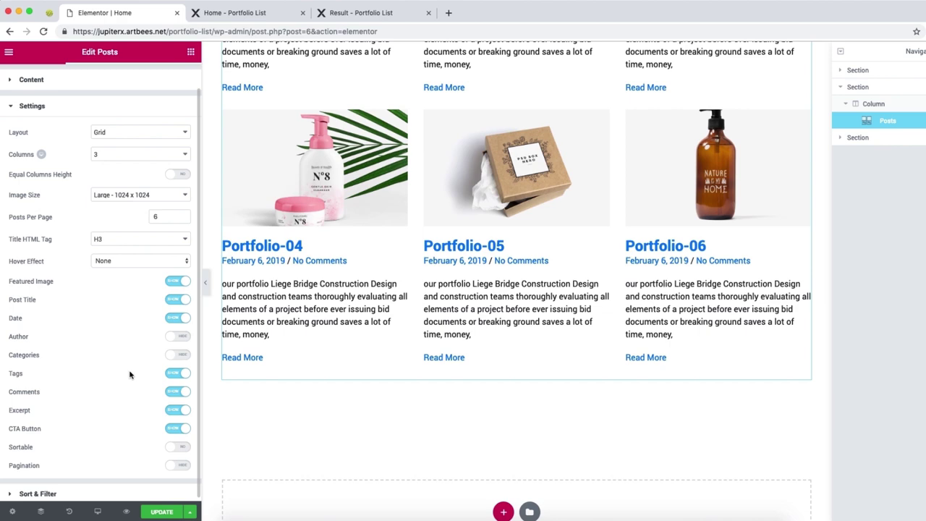
{"action": "left_click", "coordinate": [173, 374]}
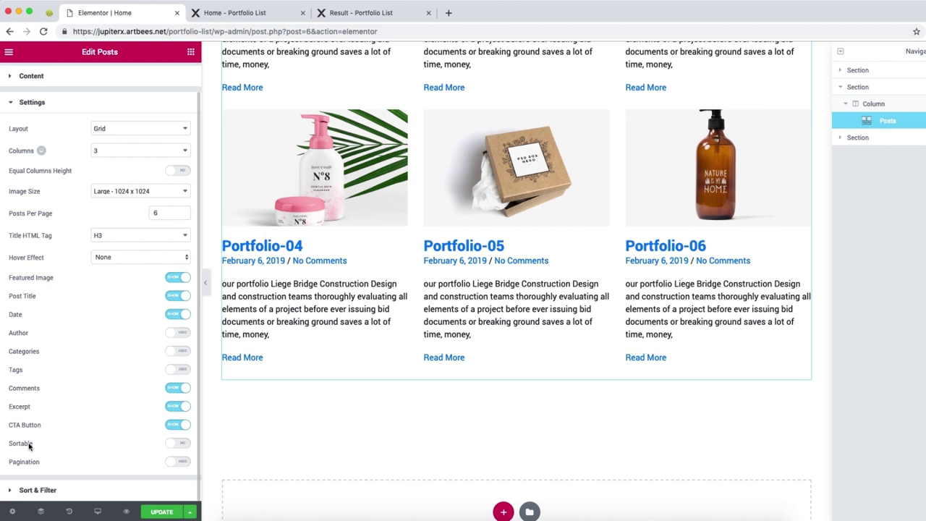
Step: Enable the Sortable and Pagination options for the portfolio list and check both on the page
{"action": "left_click", "coordinate": [178, 444]}
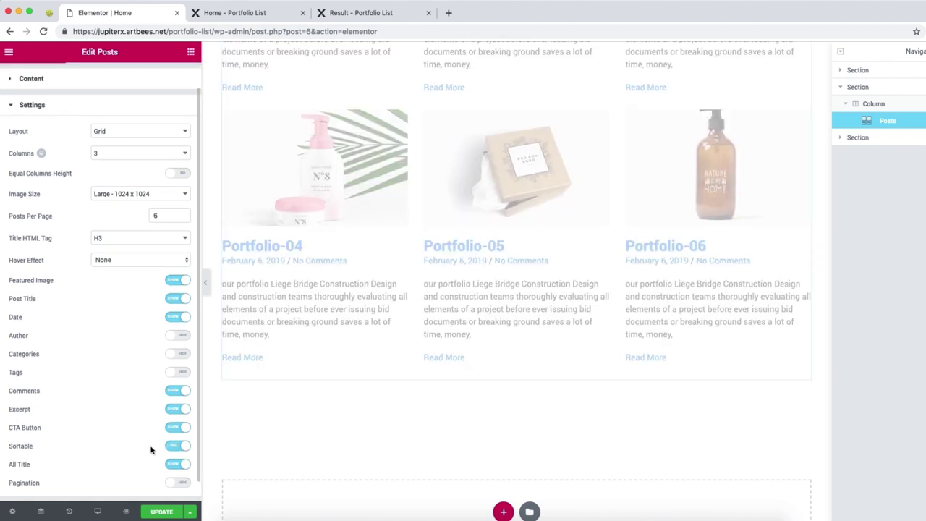
{"action": "scroll", "coordinate": [145, 446], "scroll_direction": "down", "scroll_amount": 1}
{"action": "left_click", "coordinate": [180, 462]}
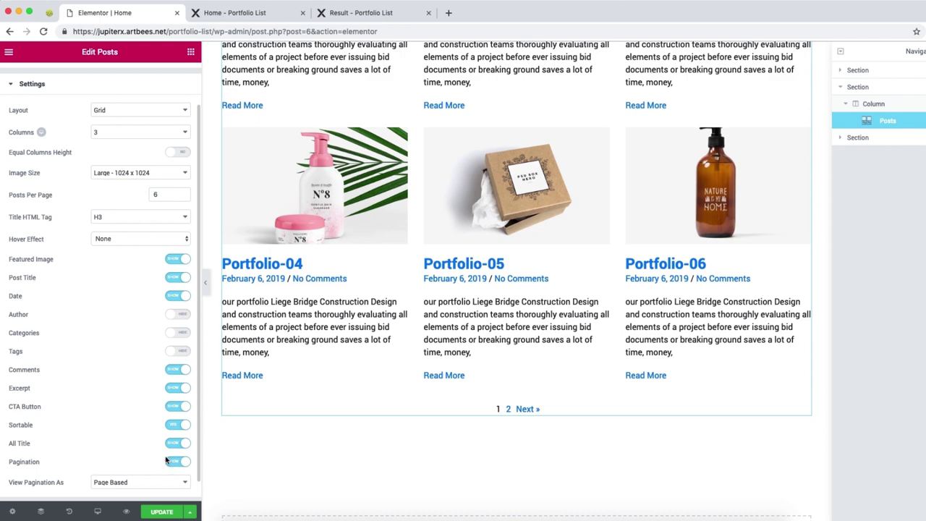
{"action": "left_click", "coordinate": [540, 410]}
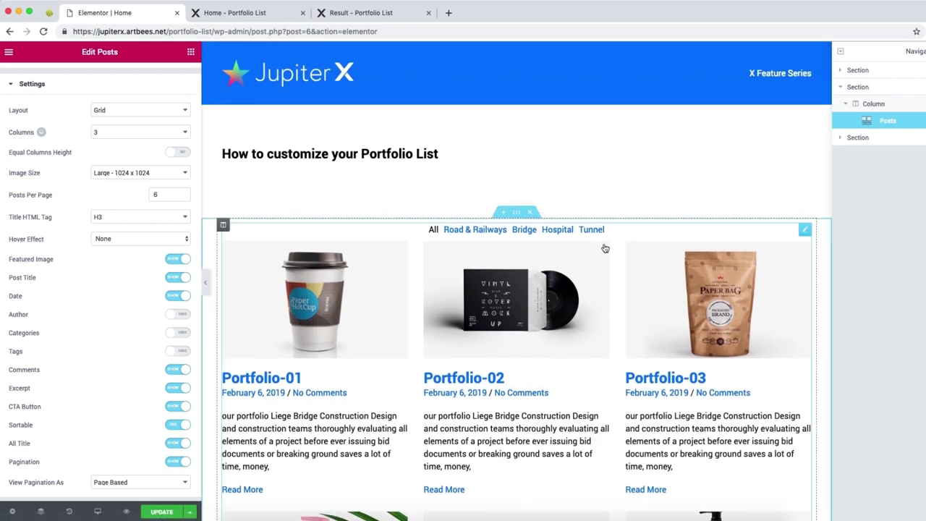
{"action": "scroll", "coordinate": [477, 267], "scroll_direction": "down", "scroll_amount": 4}
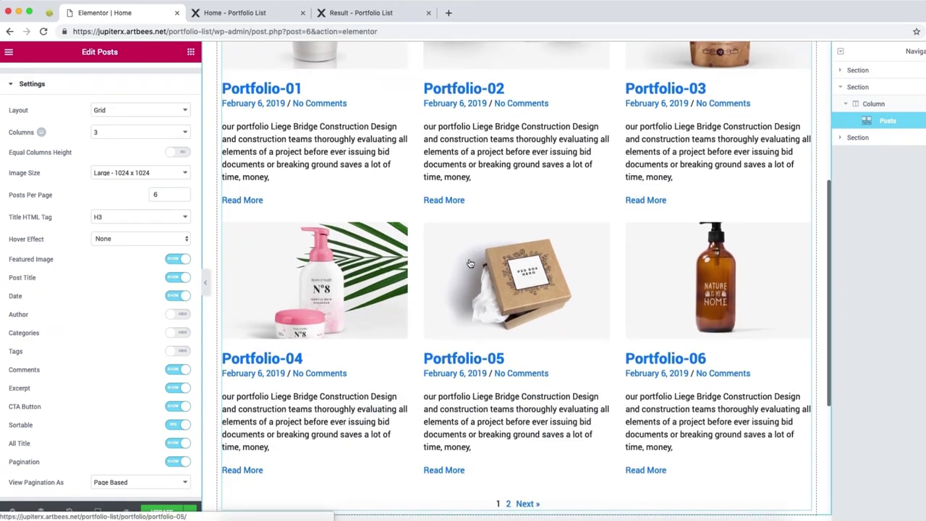
{"action": "scroll", "coordinate": [470, 264], "scroll_direction": "down", "scroll_amount": 1}
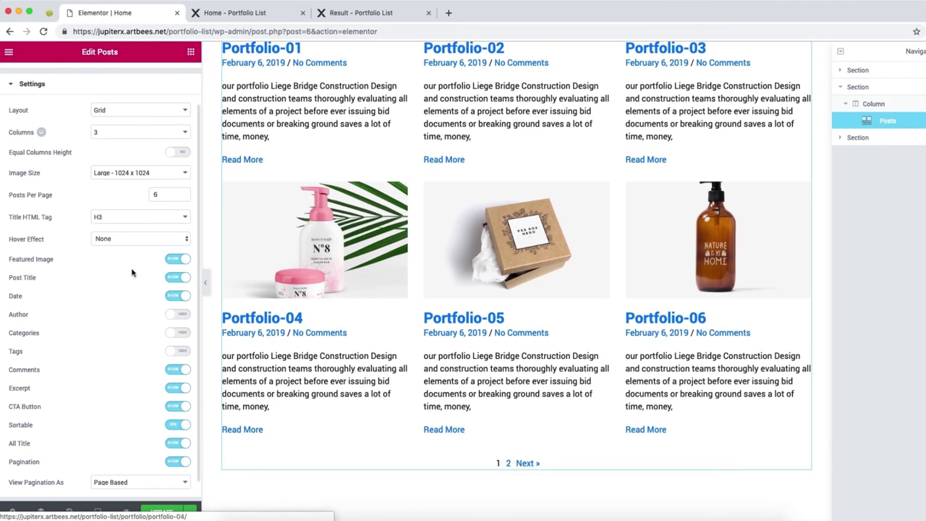
Step: Open the Container section of the Posts widget's style settings
{"action": "scroll", "coordinate": [109, 261], "scroll_direction": "up", "scroll_amount": 2}
{"action": "left_click", "coordinate": [100, 76]}
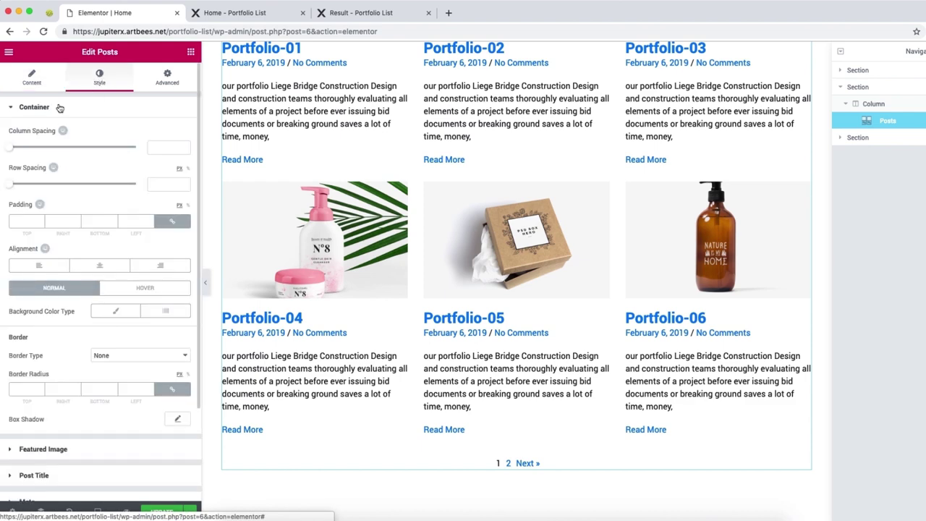
{"action": "left_click", "coordinate": [60, 107]}
{"action": "scroll", "coordinate": [326, 145], "scroll_direction": "up", "scroll_amount": 3}
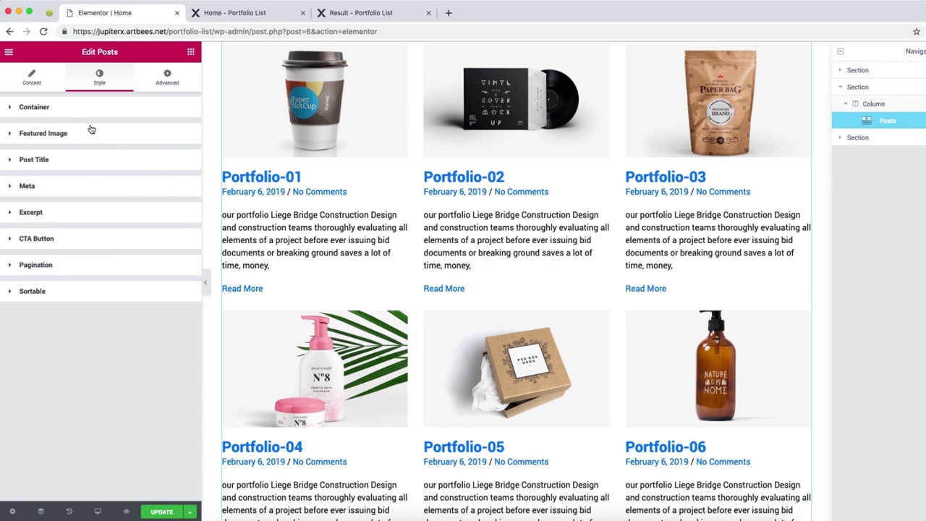
{"action": "left_click", "coordinate": [76, 109]}
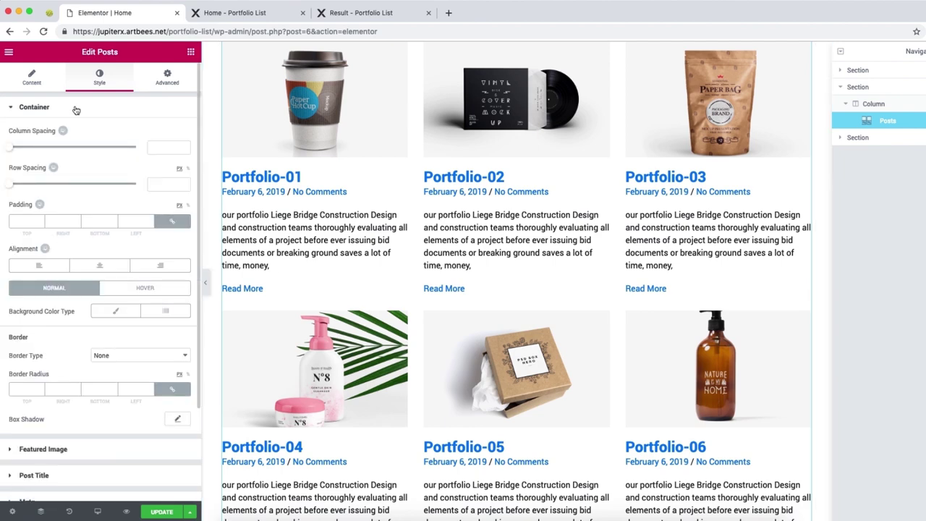
Step: Review the portfolio card styling on the finished Result page and return to the Elementor editor
{"action": "left_click", "coordinate": [327, 16]}
{"action": "scroll", "coordinate": [238, 160], "scroll_direction": "up", "scroll_amount": 10}
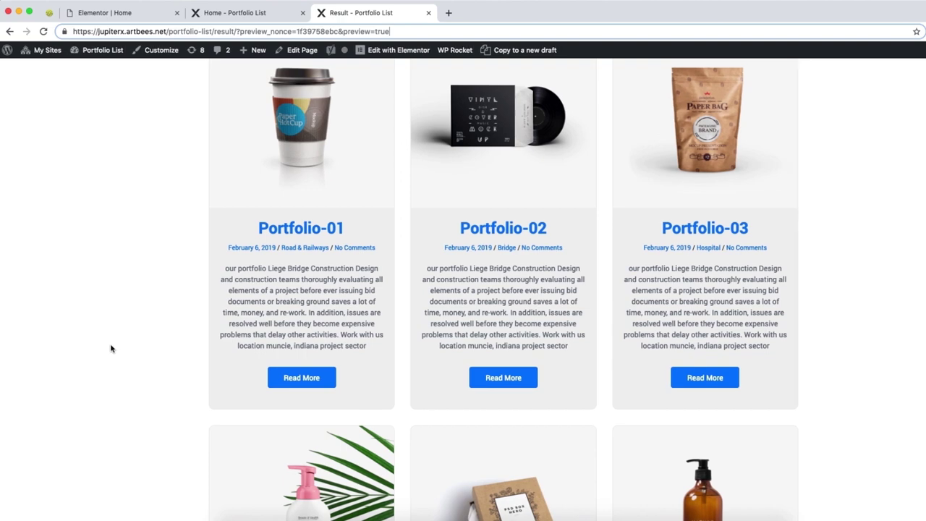
{"action": "left_click", "coordinate": [131, 16]}
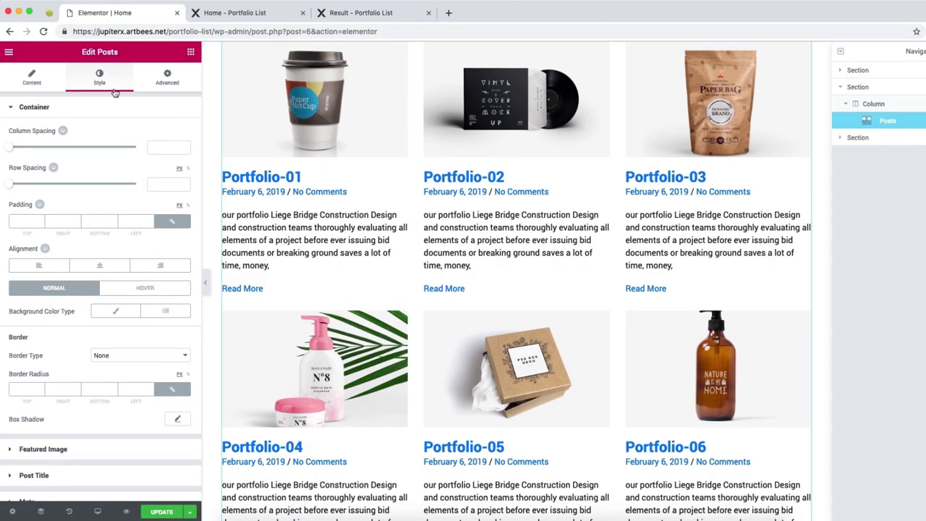
Step: Set the container padding to 20 px on all sides and center-align the portfolio items' content
{"action": "left_click", "coordinate": [30, 220]}
{"action": "type", "text": "20"}
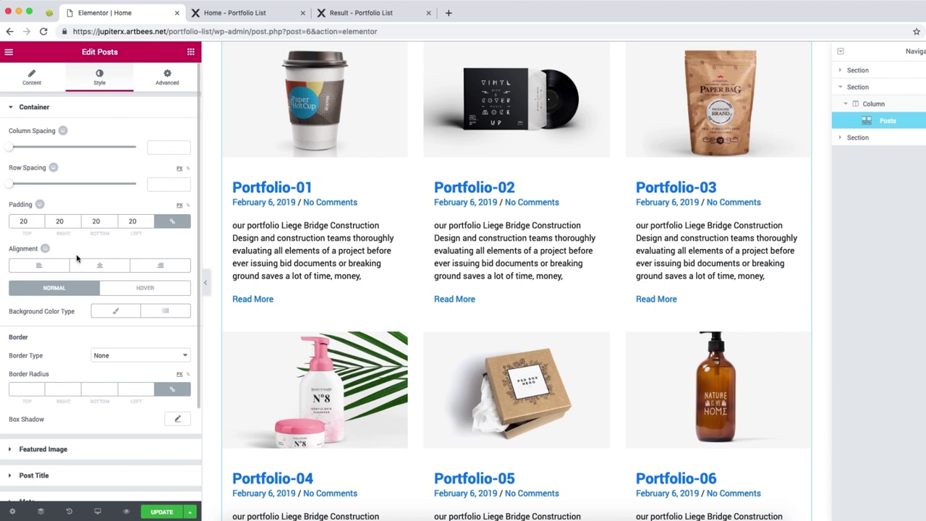
{"action": "left_click", "coordinate": [94, 268]}
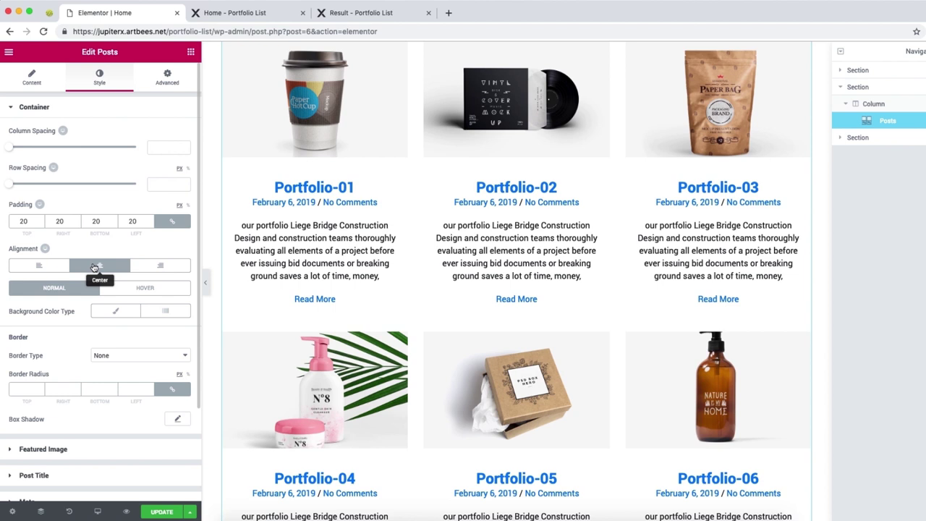
Step: Give the container's normal state a classic background with the color #eaeaea
{"action": "scroll", "coordinate": [94, 268], "scroll_direction": "down", "scroll_amount": 2}
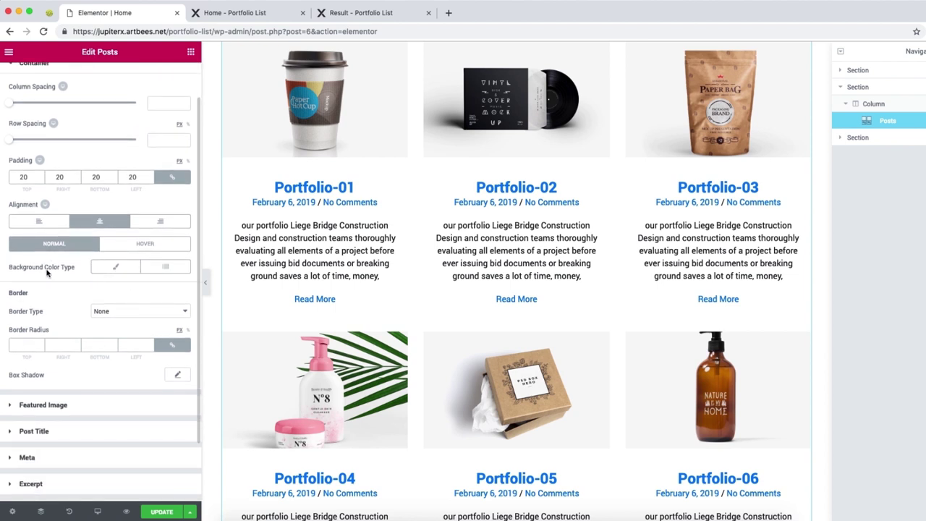
{"action": "left_click", "coordinate": [105, 269]}
{"action": "left_click", "coordinate": [109, 273]}
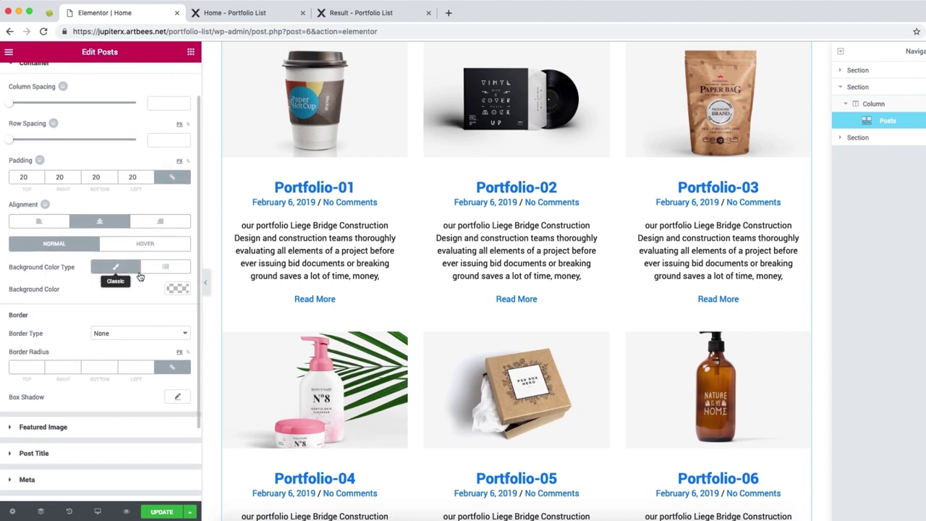
{"action": "left_click", "coordinate": [169, 291]}
{"action": "left_click", "coordinate": [83, 288]}
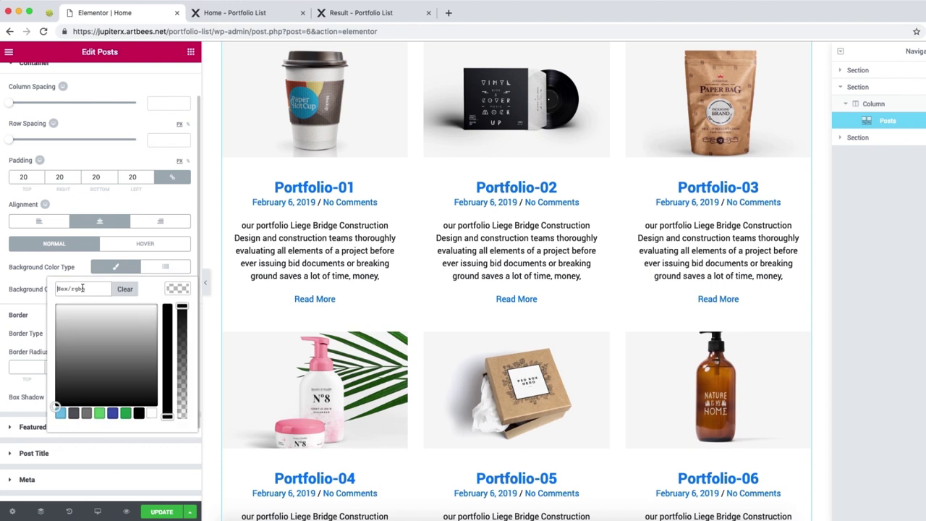
{"action": "type", "text": "eaeaea"}
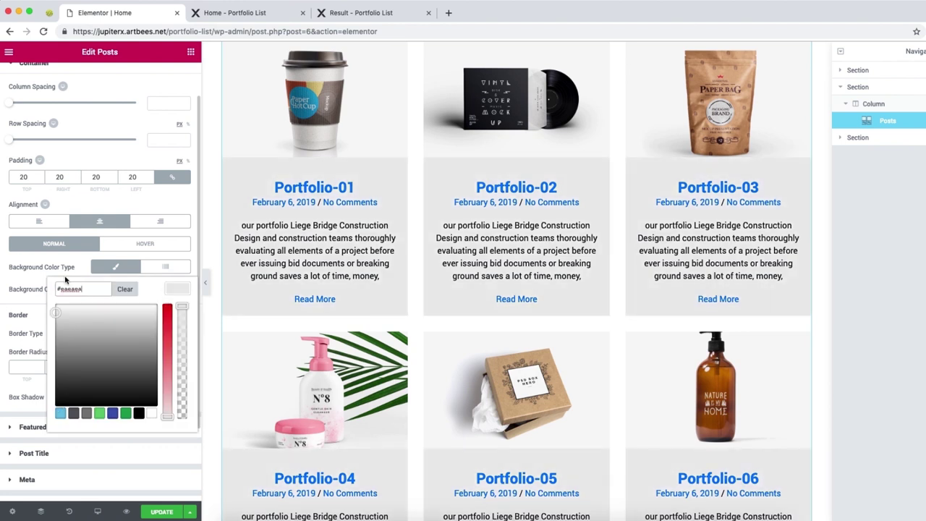
{"action": "left_click", "coordinate": [31, 277]}
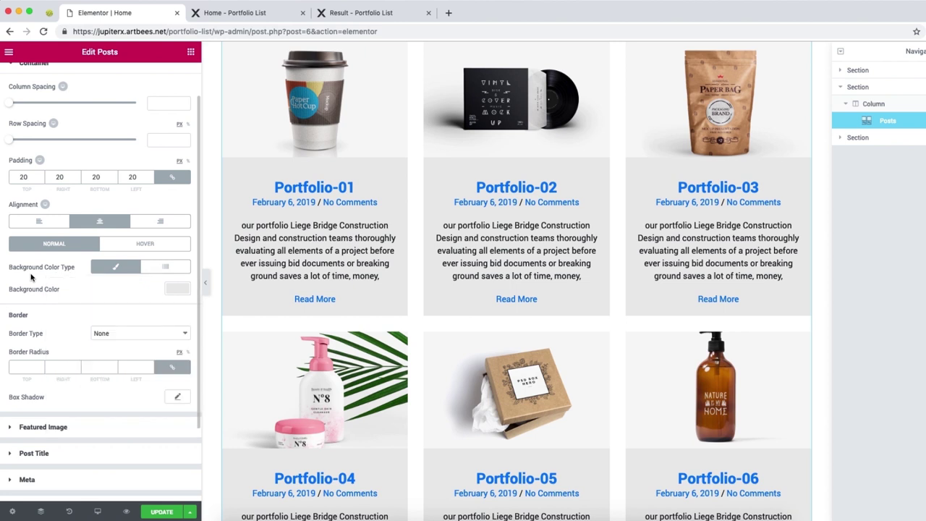
Step: Give the container's hover state a classic background in white (#ffffff)
{"action": "left_click", "coordinate": [141, 244]}
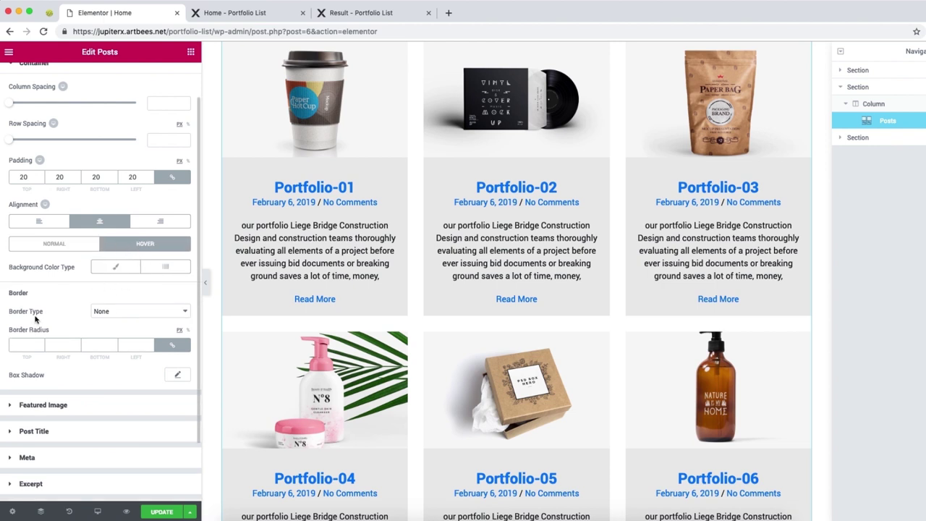
{"action": "left_click", "coordinate": [113, 268]}
{"action": "left_click", "coordinate": [176, 291]}
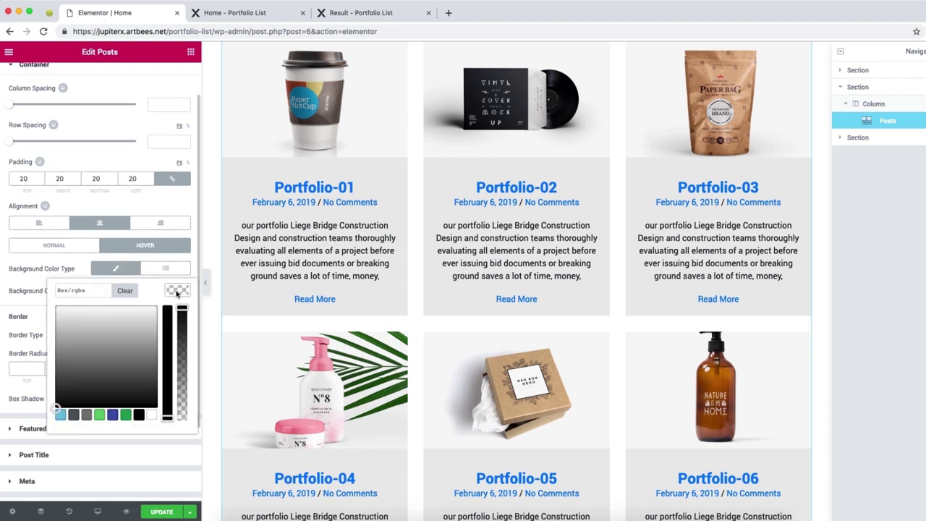
{"action": "left_click", "coordinate": [152, 415]}
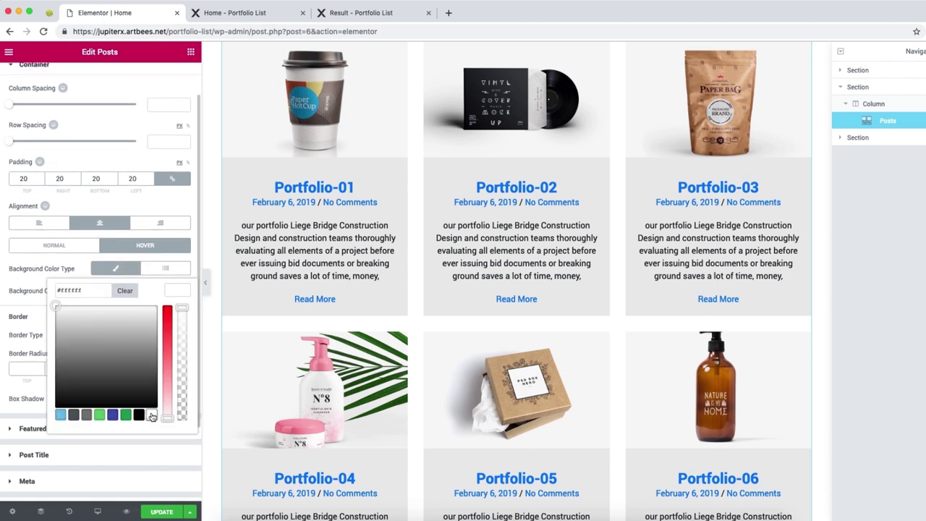
{"action": "left_click", "coordinate": [43, 267]}
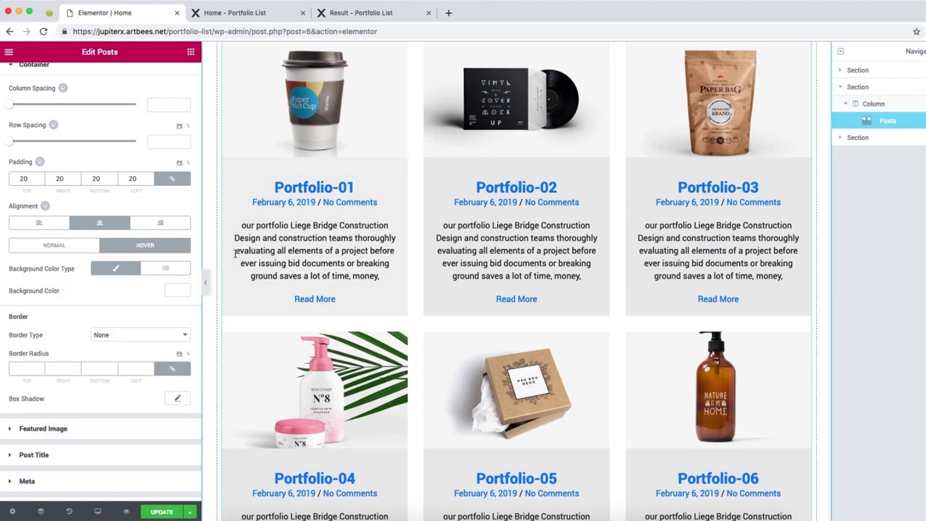
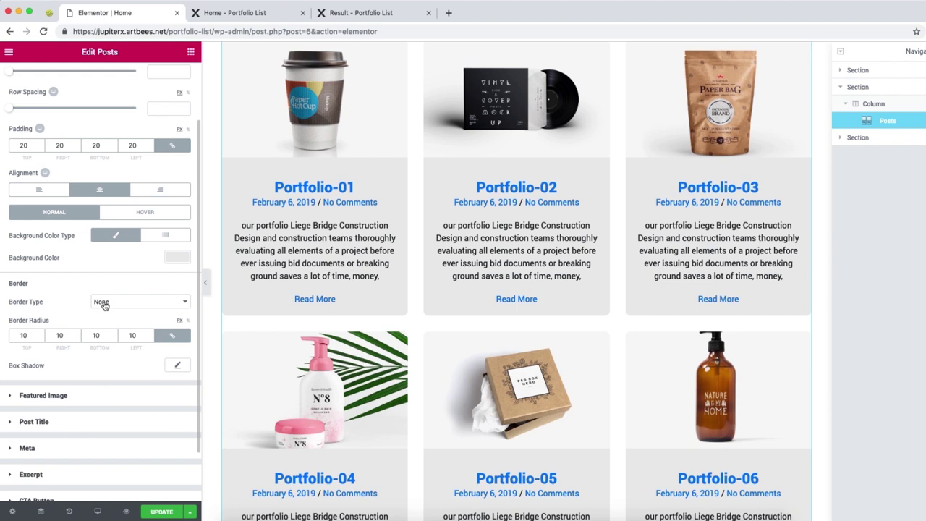
Step: Add a solid border in color #f9f9f9 with a width of 1 to the container's normal state
{"action": "left_click", "coordinate": [105, 314]}
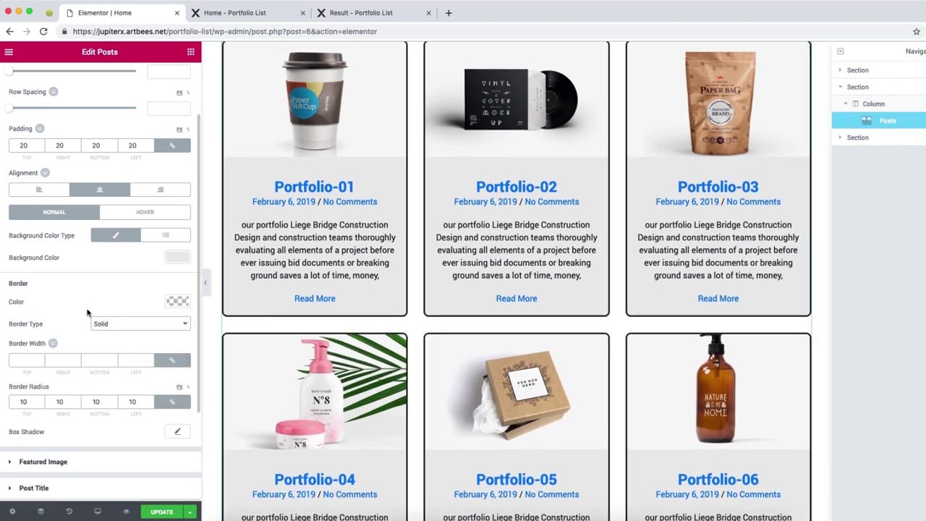
{"action": "left_click", "coordinate": [177, 301]}
{"action": "mouse_move", "coordinate": [86, 419]}
{"action": "left_mouse_down"}
{"action": "mouse_move", "coordinate": [13, 314]}
{"action": "mouse_move", "coordinate": [10, 323]}
{"action": "left_mouse_up"}
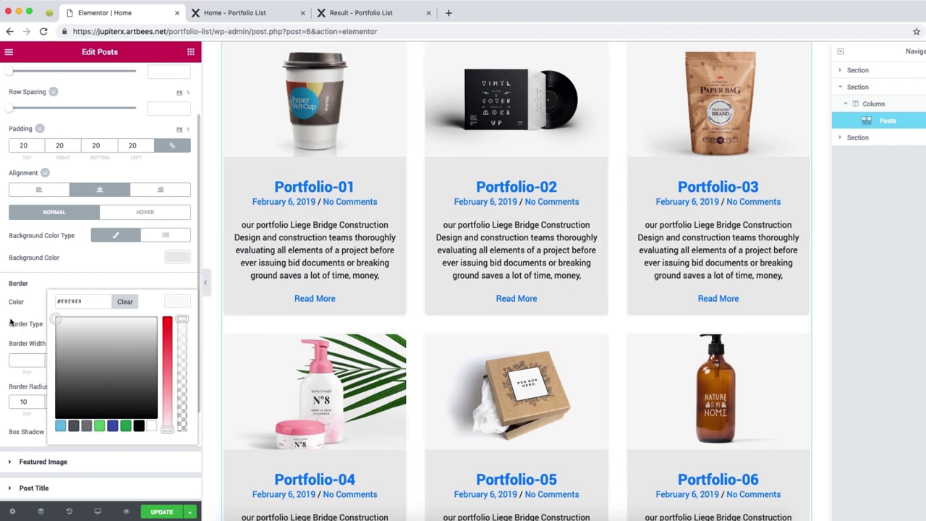
{"action": "left_click", "coordinate": [65, 283]}
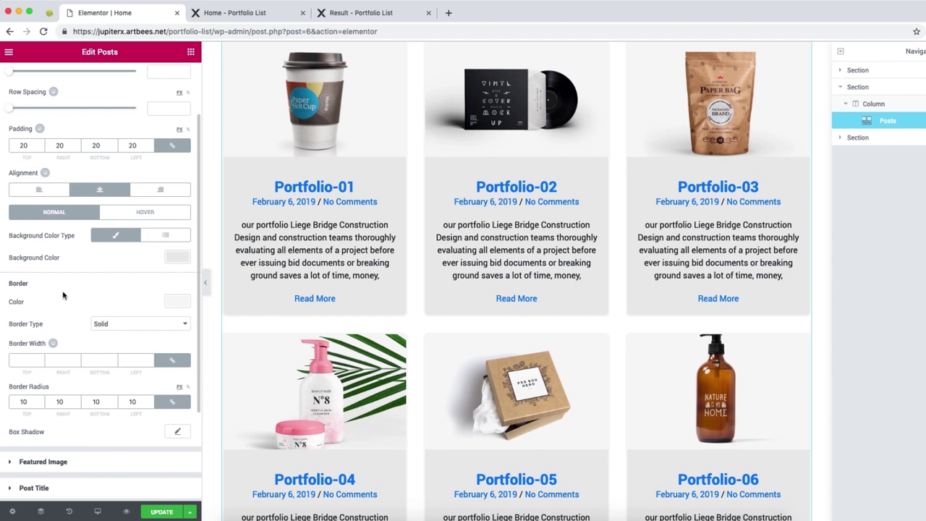
{"action": "left_click", "coordinate": [24, 358]}
{"action": "type", "text": "1"}
{"action": "scroll", "coordinate": [69, 326], "scroll_direction": "down", "scroll_amount": 3}
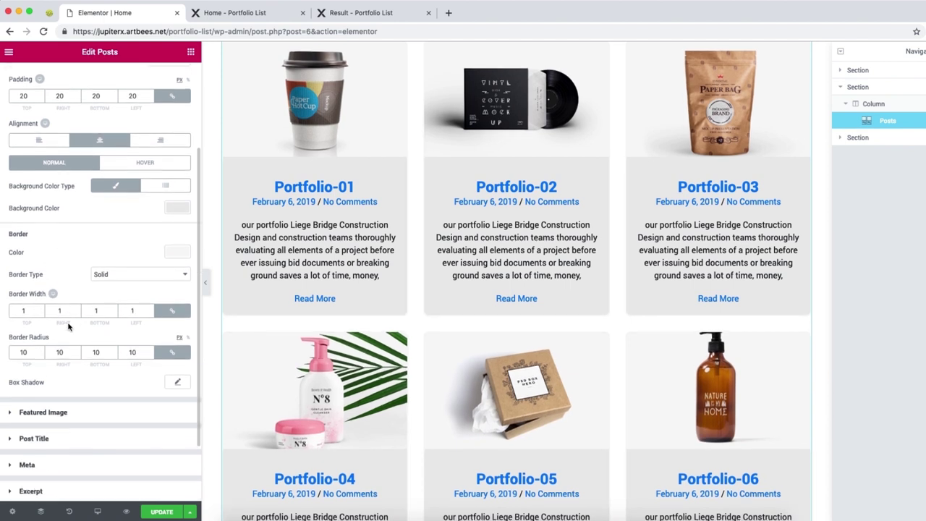
Step: Switch the container styling to its hover state and compare the card hover effect with the Result page
{"action": "scroll", "coordinate": [117, 223], "scroll_direction": "up", "scroll_amount": 2}
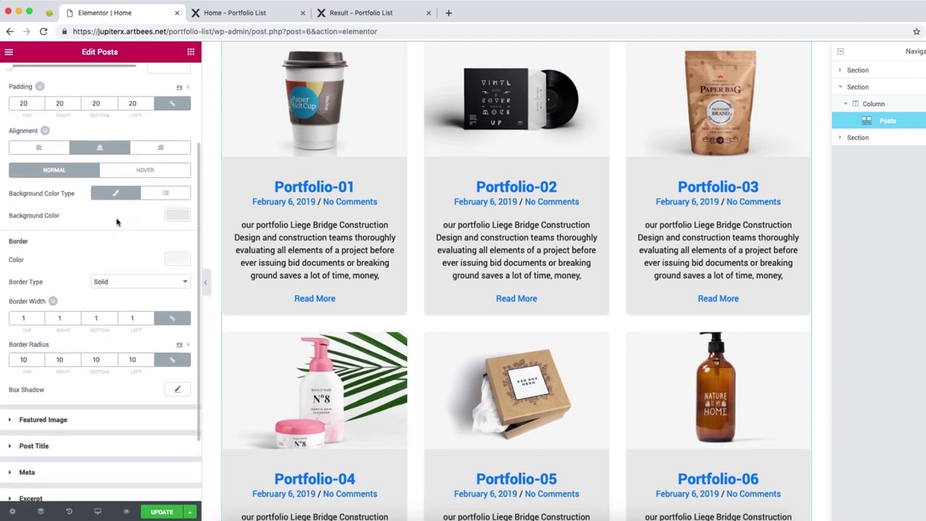
{"action": "left_click", "coordinate": [147, 174]}
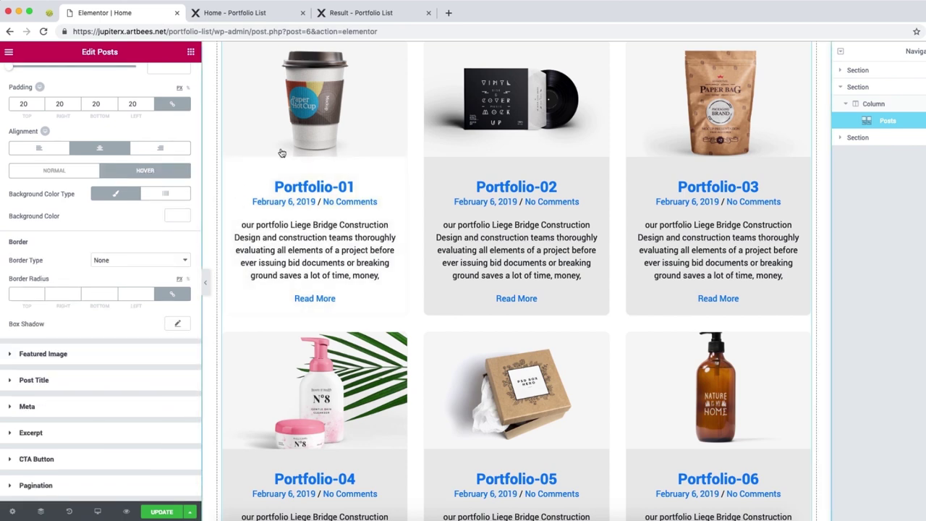
{"action": "left_click", "coordinate": [364, 15]}
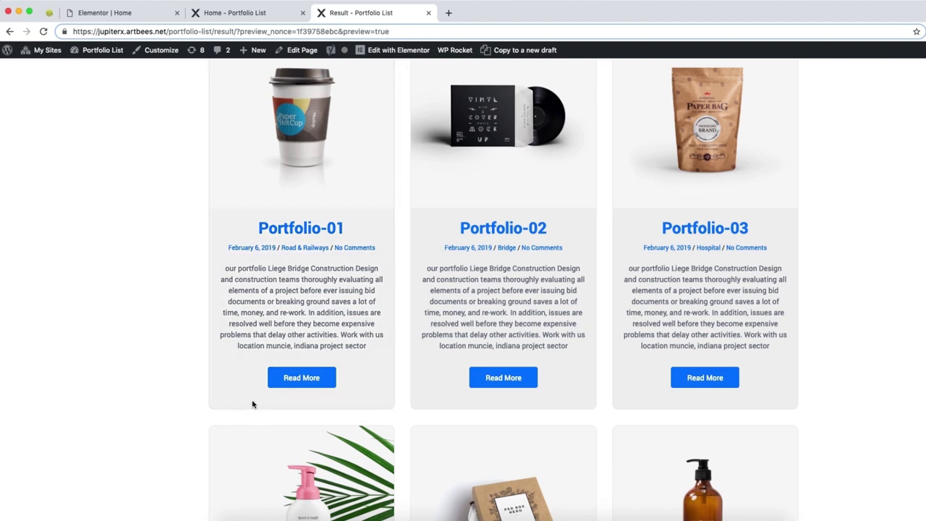
{"action": "left_click", "coordinate": [150, 15]}
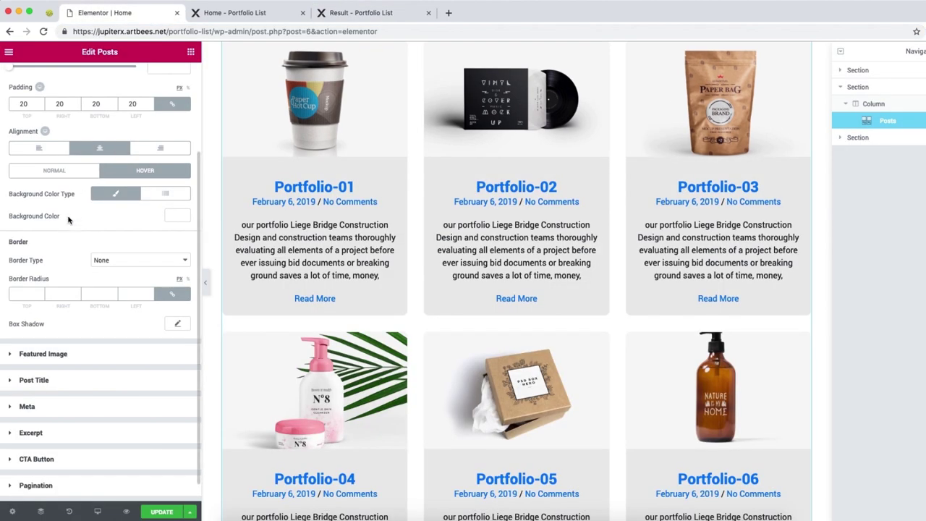
Step: Give the container's hover state a solid dark grey border with width 1 and a border radius of 10 px
{"action": "scroll", "coordinate": [70, 230], "scroll_direction": "up", "scroll_amount": 2}
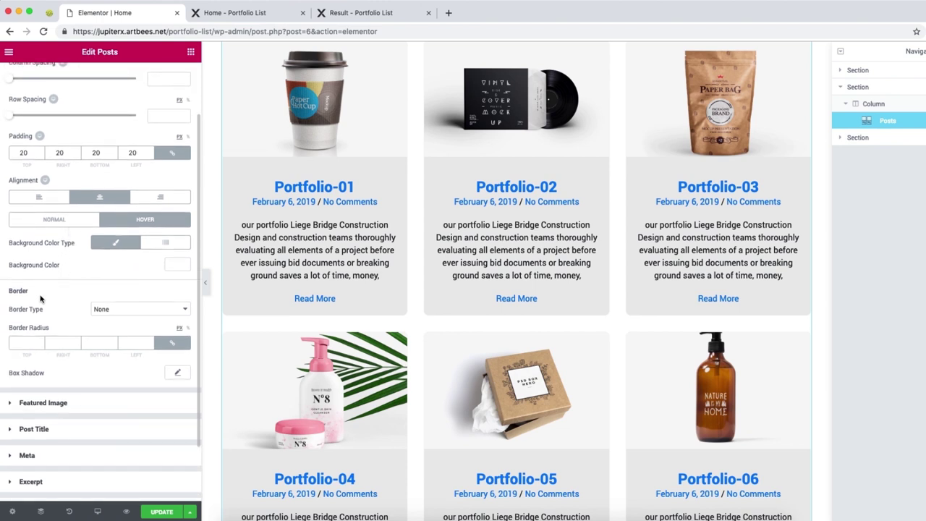
{"action": "scroll", "coordinate": [64, 297], "scroll_direction": "down", "scroll_amount": 1}
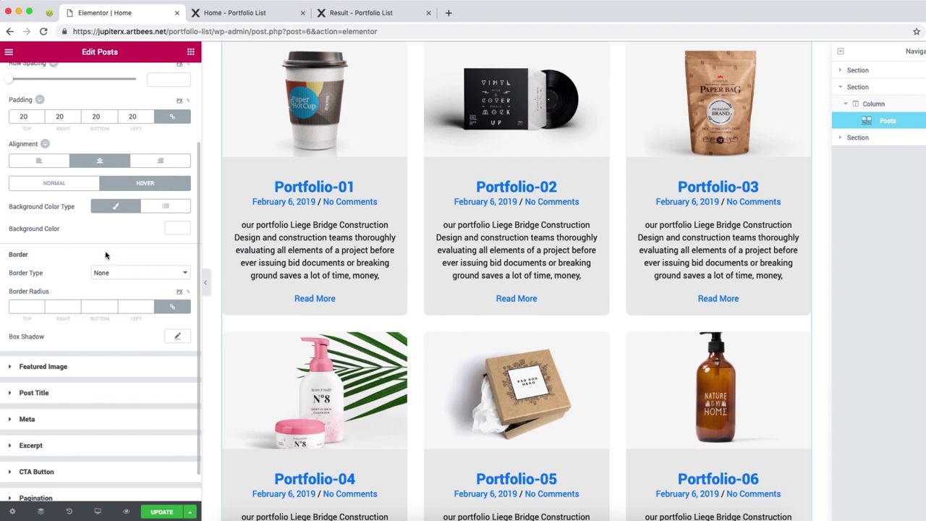
{"action": "left_click", "coordinate": [112, 272]}
{"action": "left_click", "coordinate": [101, 274]}
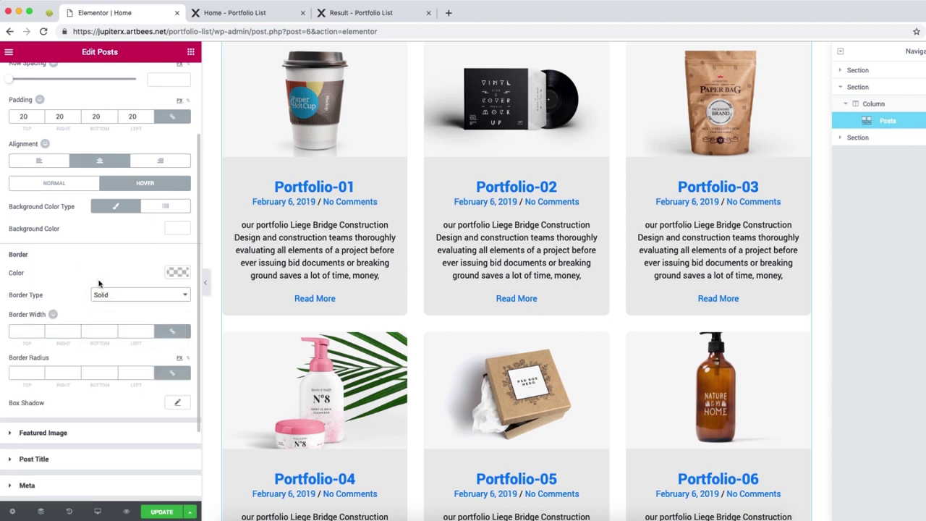
{"action": "scroll", "coordinate": [63, 301], "scroll_direction": "down", "scroll_amount": 1}
{"action": "left_click", "coordinate": [177, 246]}
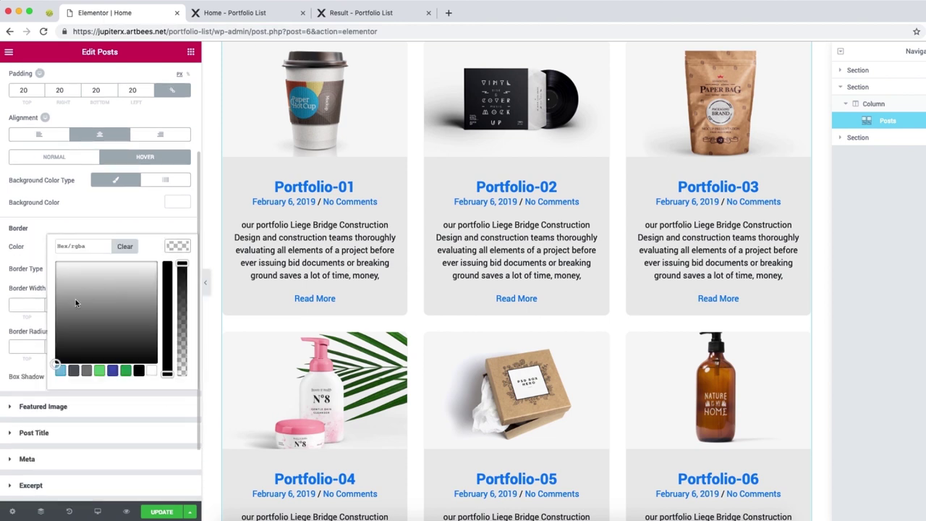
{"action": "left_click_drag", "start_coordinate": [58, 356], "coordinate": [56, 323]}
{"action": "left_click", "coordinate": [52, 221]}
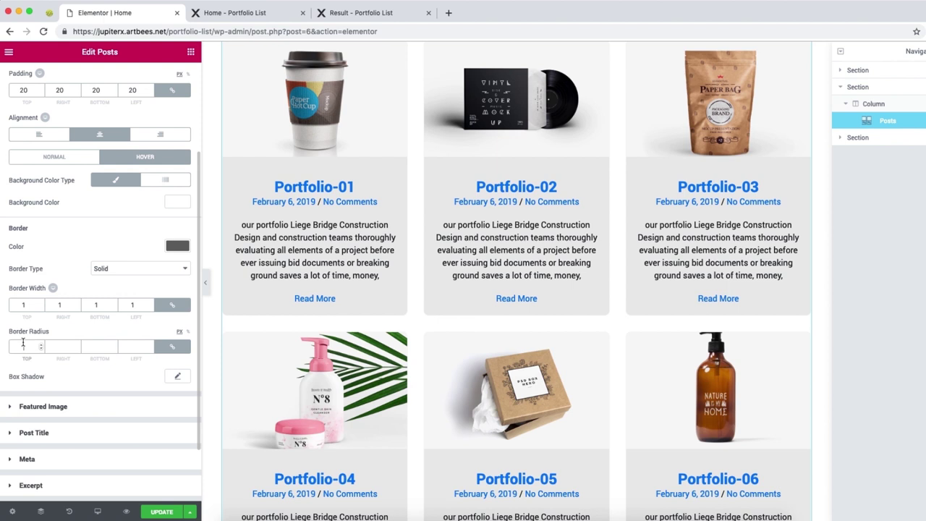
{"action": "type", "text": "10"}
Step: Add a box shadow to the container's hover state with horizontal and vertical offsets of 9
{"action": "left_click", "coordinate": [177, 376]}
{"action": "scroll", "coordinate": [97, 377], "scroll_direction": "down", "scroll_amount": 3}
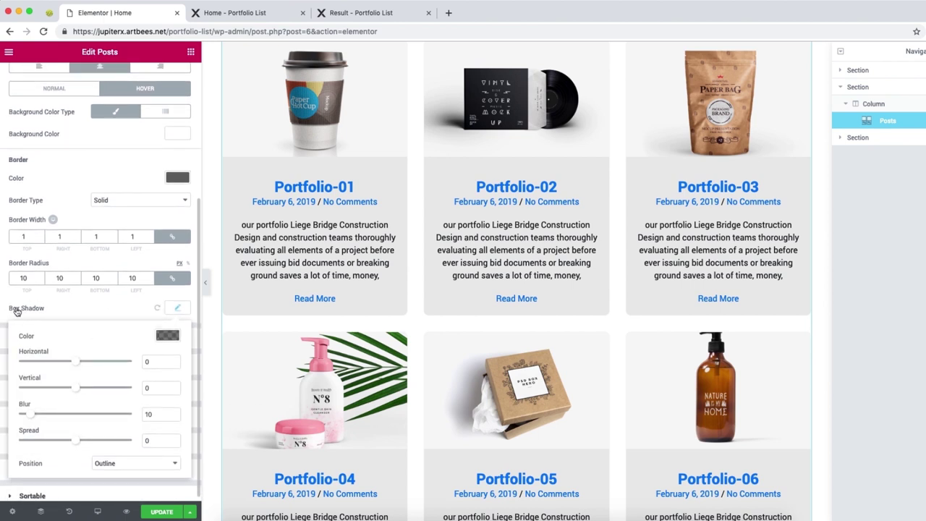
{"action": "scroll", "coordinate": [51, 315], "scroll_direction": "down", "scroll_amount": 1}
{"action": "double_click", "coordinate": [145, 356]}
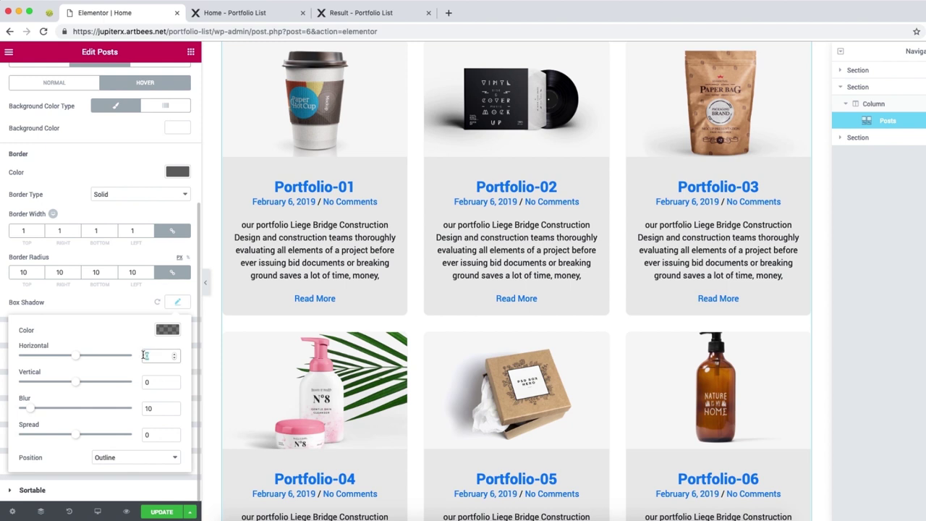
{"action": "type", "text": "9"}
{"action": "double_click", "coordinate": [145, 383]}
{"action": "type", "text": "9"}
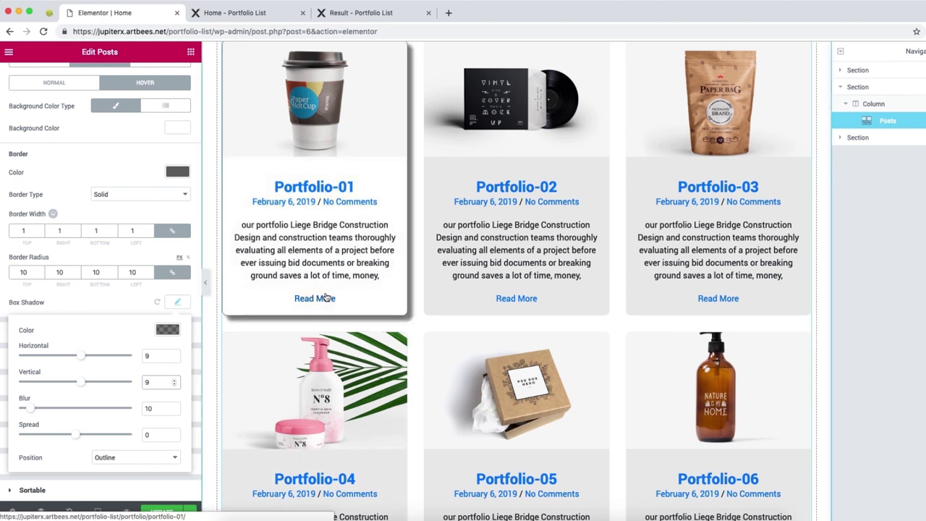
Step: Change the hover box shadow's color to a lighter semi-transparent grey and check it on a portfolio card
{"action": "left_click", "coordinate": [167, 330]}
{"action": "left_click_drag", "start_coordinate": [47, 441], "coordinate": [45, 379]}
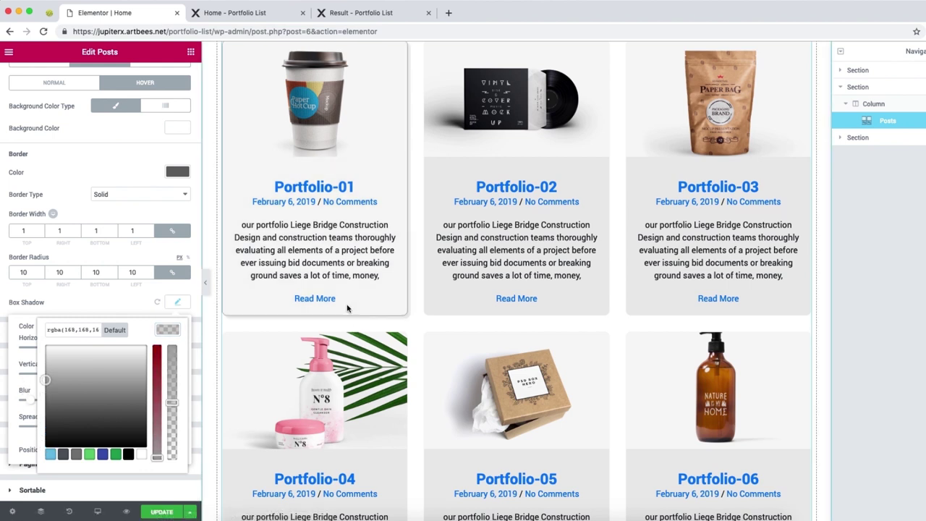
{"action": "left_click", "coordinate": [19, 330]}
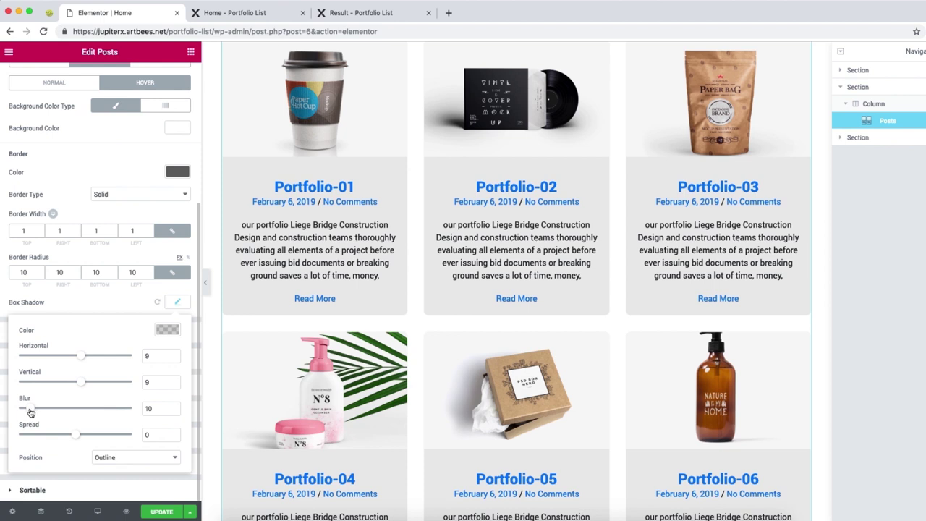
Step: Set the container's hover box shadow to a blur of 14 and a spread of -4, and save the page
{"action": "left_click_drag", "start_coordinate": [33, 411], "coordinate": [35, 411]}
{"action": "left_click_drag", "start_coordinate": [78, 437], "coordinate": [77, 438]}
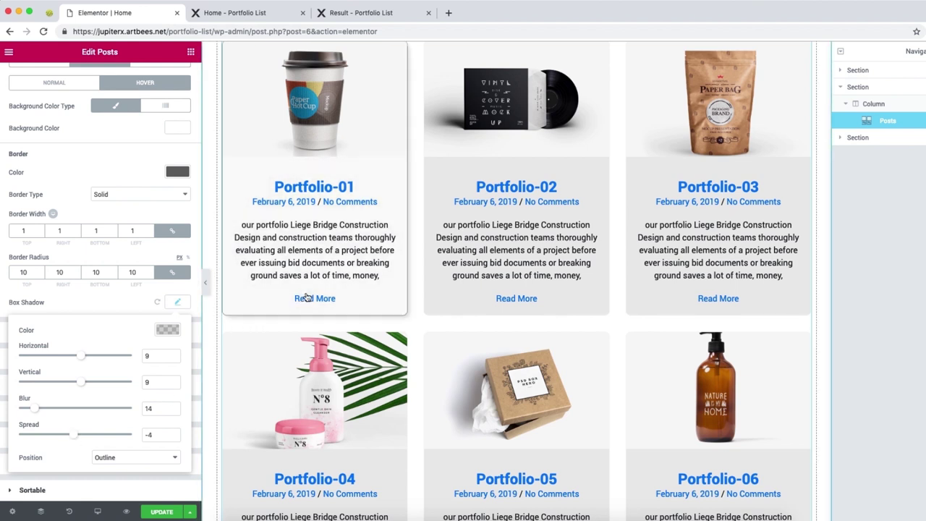
{"action": "left_click", "coordinate": [136, 297]}
{"action": "left_click", "coordinate": [145, 511]}
{"action": "scroll", "coordinate": [127, 255], "scroll_direction": "up", "scroll_amount": 5}
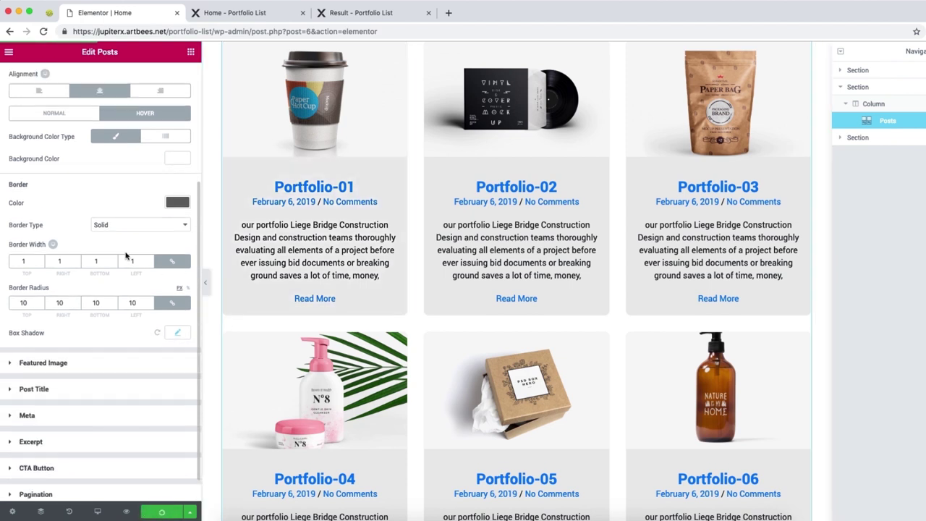
{"action": "scroll", "coordinate": [94, 204], "scroll_direction": "up", "scroll_amount": 2}
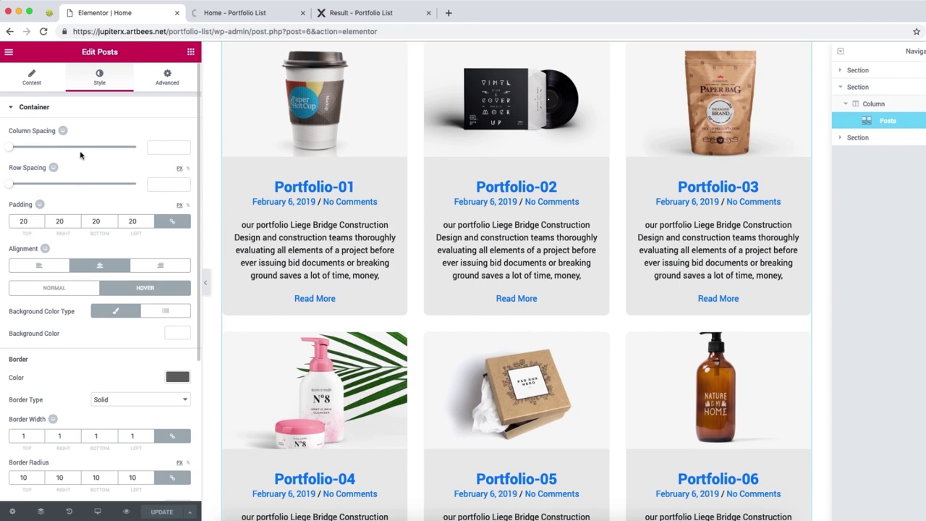
{"action": "left_click", "coordinate": [81, 110]}
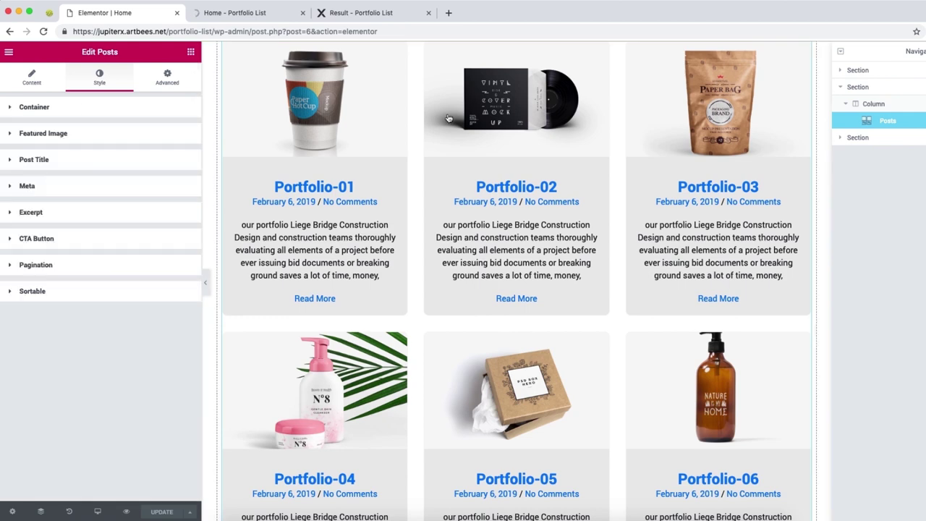
{"action": "scroll", "coordinate": [364, 201], "scroll_direction": "up", "scroll_amount": 3}
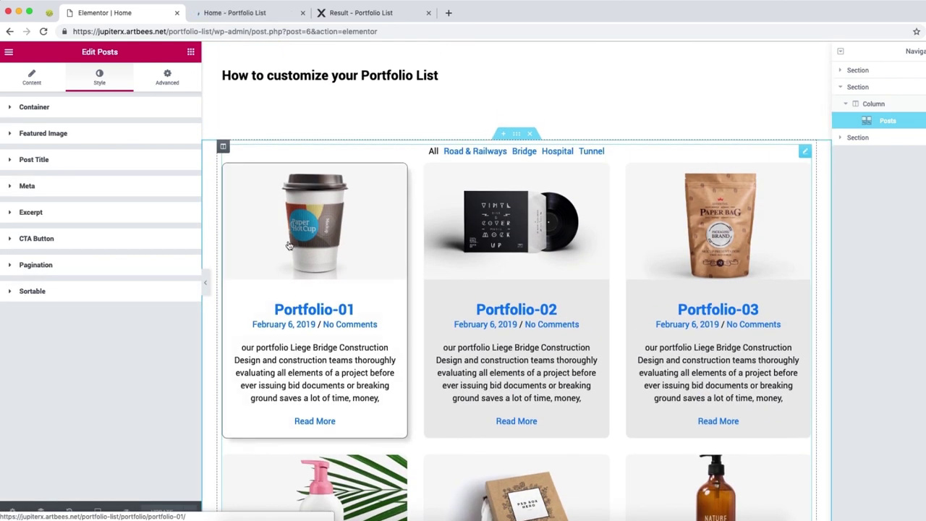
Step: Compare the featured images with the Result page and set the featured image ratio to 1
{"action": "left_click", "coordinate": [112, 136]}
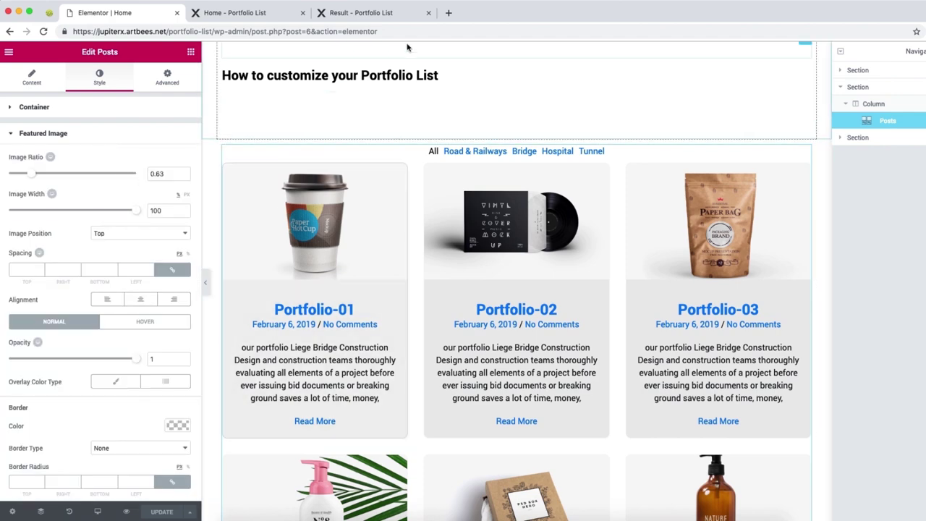
{"action": "left_click", "coordinate": [369, 13]}
{"action": "scroll", "coordinate": [291, 188], "scroll_direction": "up", "scroll_amount": 3}
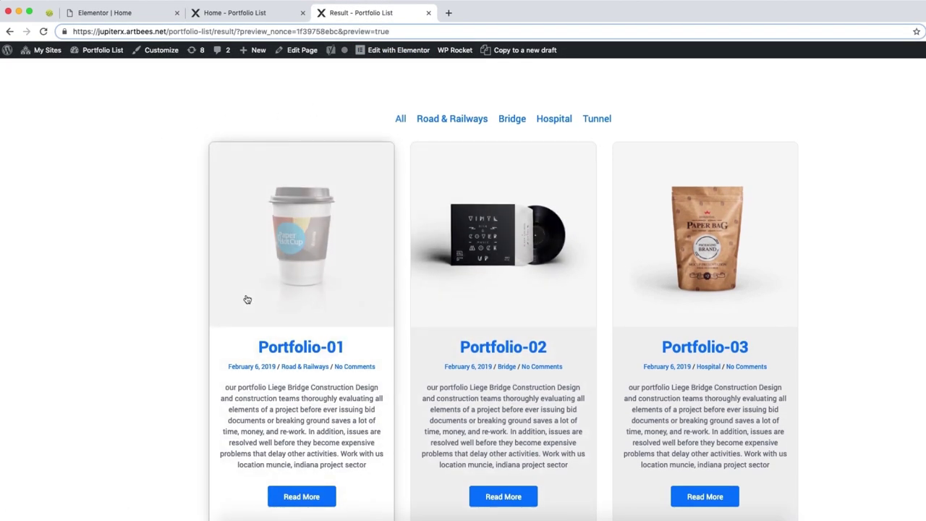
{"action": "left_click", "coordinate": [199, 15]}
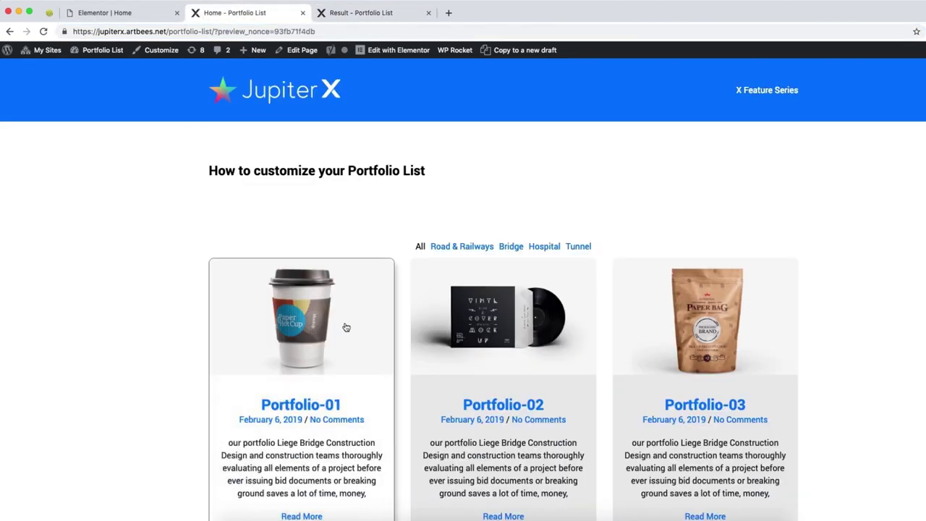
{"action": "left_click", "coordinate": [147, 16]}
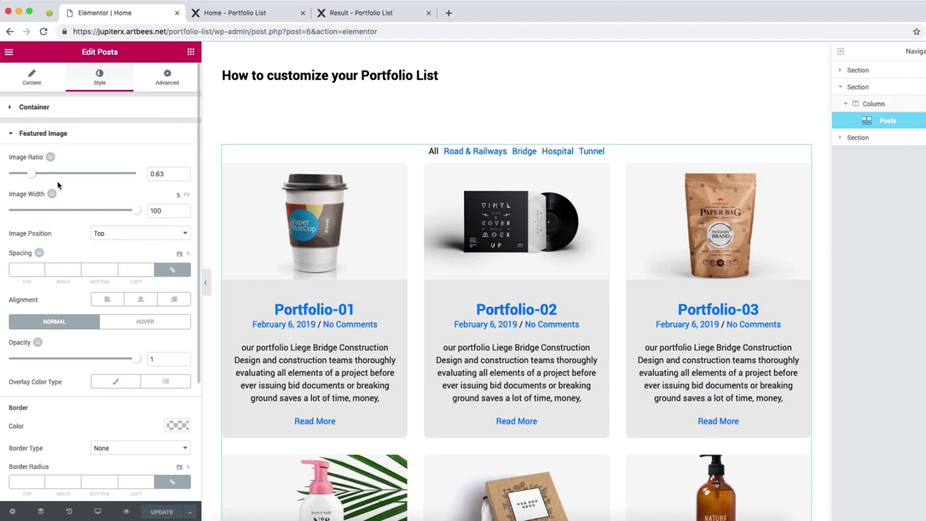
{"action": "left_click_drag", "start_coordinate": [36, 177], "coordinate": [51, 176]}
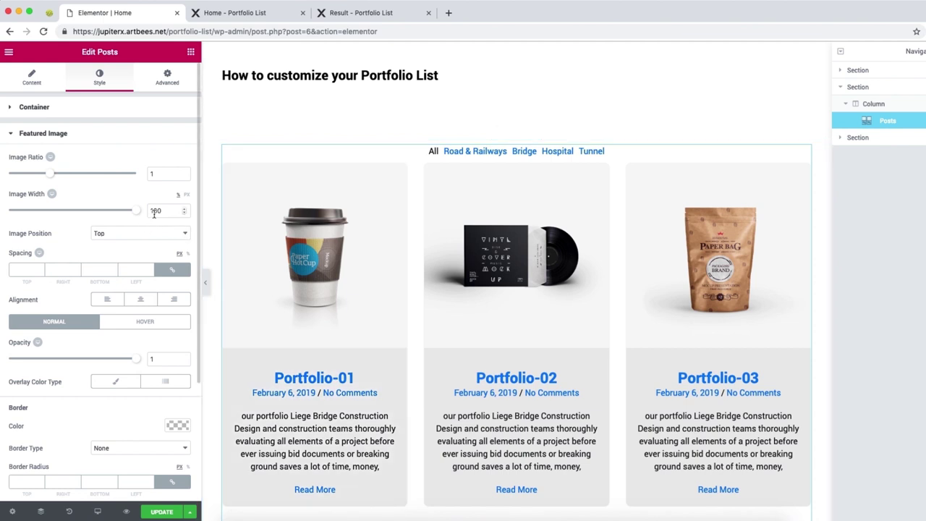
Step: Try a featured image opacity of 0.54 and restore it to 1
{"action": "left_click_drag", "start_coordinate": [135, 214], "coordinate": [149, 200]}
{"action": "scroll", "coordinate": [124, 247], "scroll_direction": "down", "scroll_amount": 3}
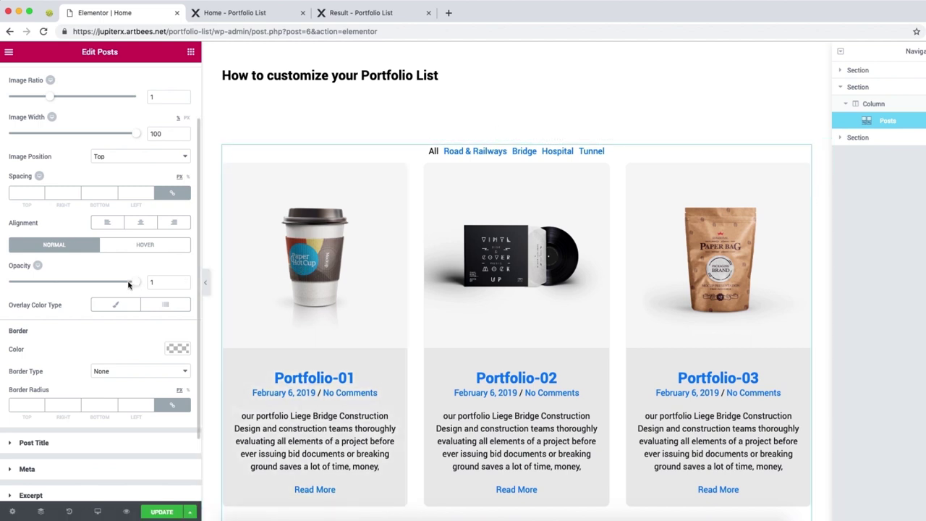
{"action": "left_click_drag", "start_coordinate": [133, 285], "coordinate": [78, 283]}
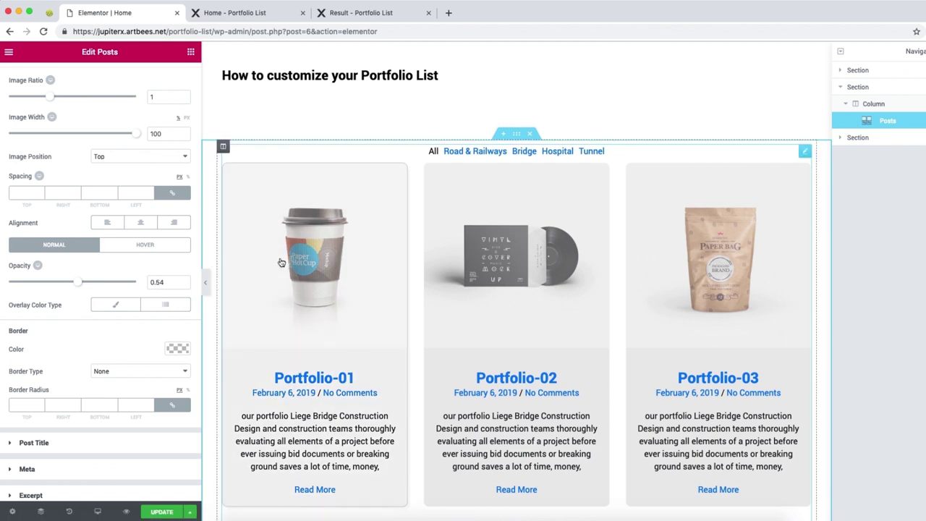
{"action": "left_click_drag", "start_coordinate": [77, 283], "coordinate": [139, 281]}
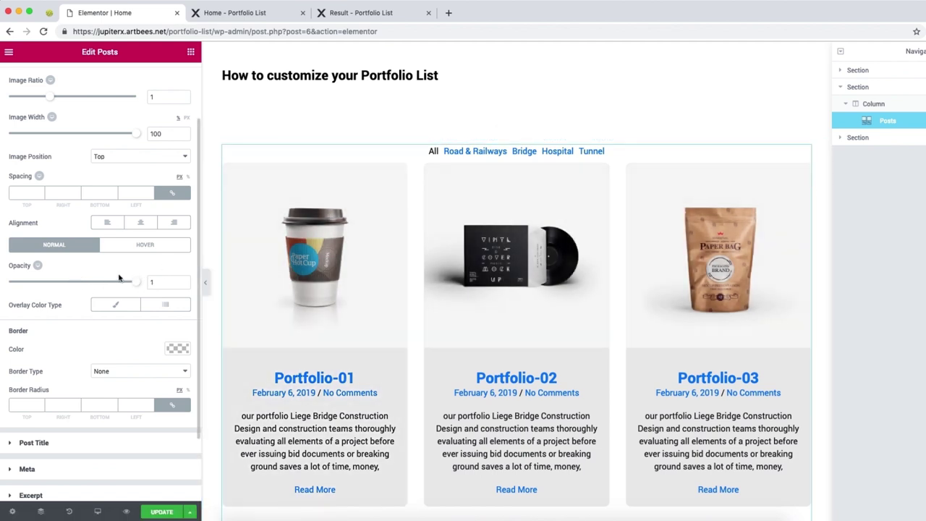
Step: Set the post title's typography size to 24 px
{"action": "scroll", "coordinate": [71, 156], "scroll_direction": "up", "scroll_amount": 2}
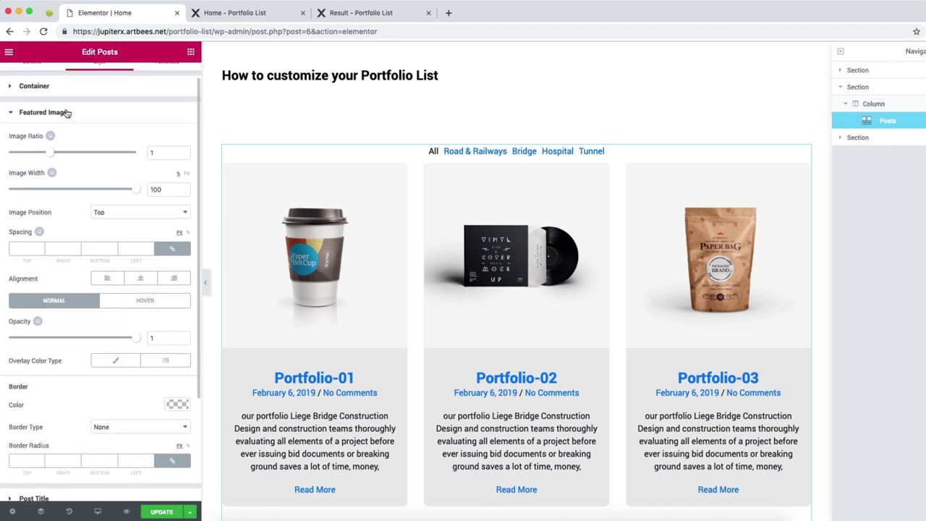
{"action": "left_click", "coordinate": [65, 112]}
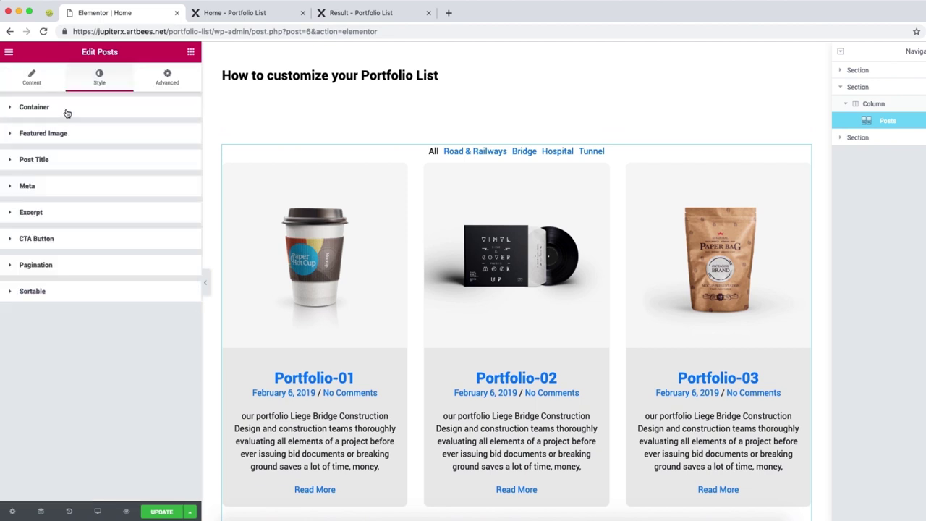
{"action": "left_click", "coordinate": [64, 162]}
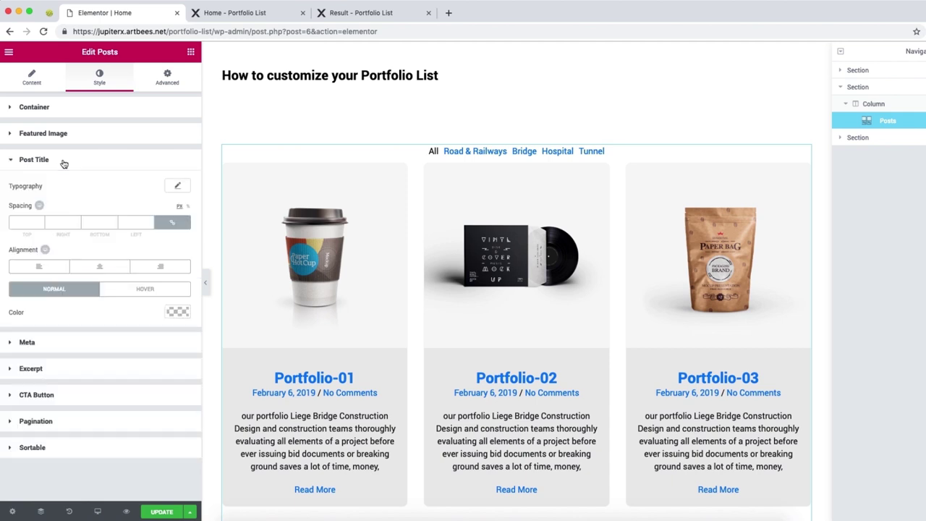
{"action": "left_click", "coordinate": [177, 186]}
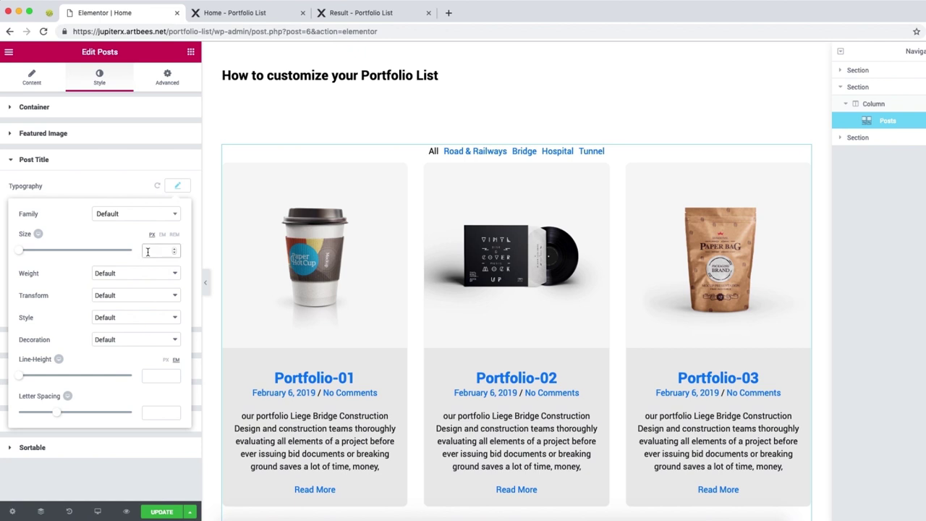
{"action": "left_click", "coordinate": [147, 252]}
{"action": "type", "text": "18"}
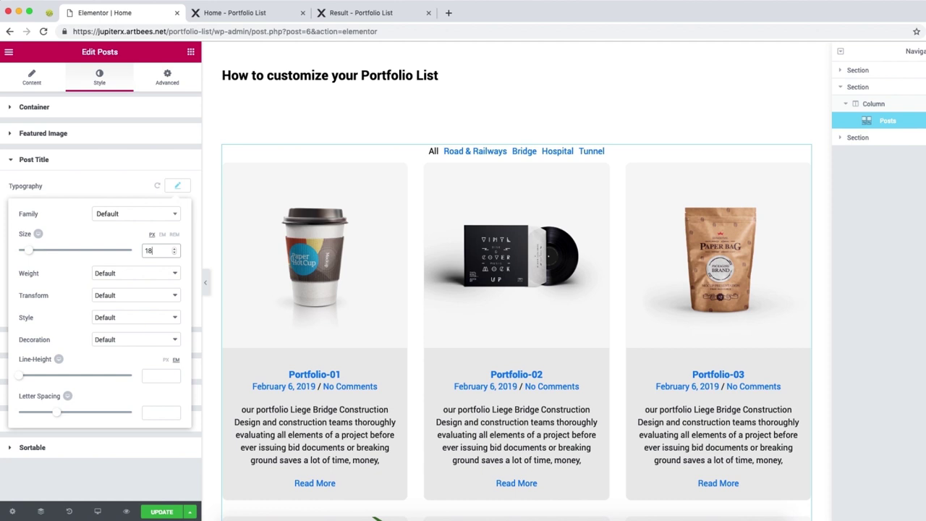
{"action": "key", "text": "BackSpace"}
{"action": "key", "text": "BackSpace"}
{"action": "type", "text": "24"}
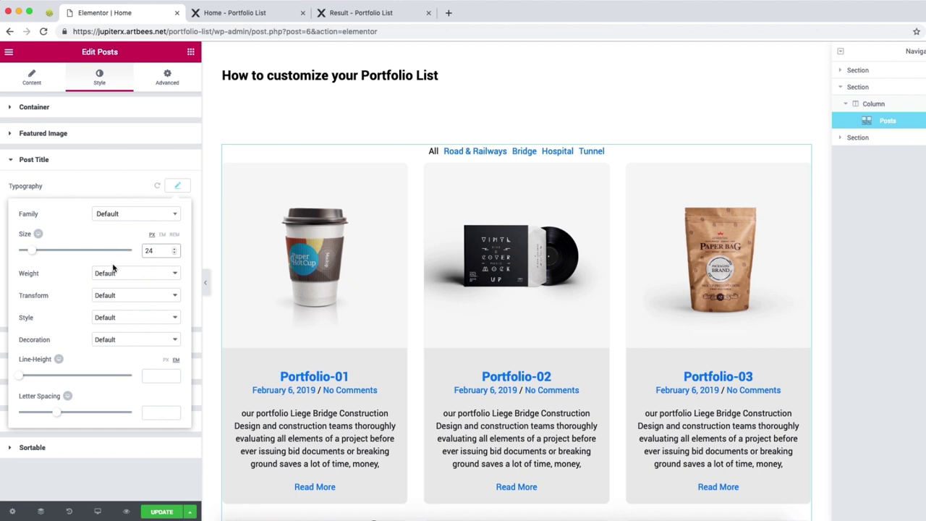
Step: Try an uppercase text transform on the post title and look at its font weight options
{"action": "left_click", "coordinate": [107, 297]}
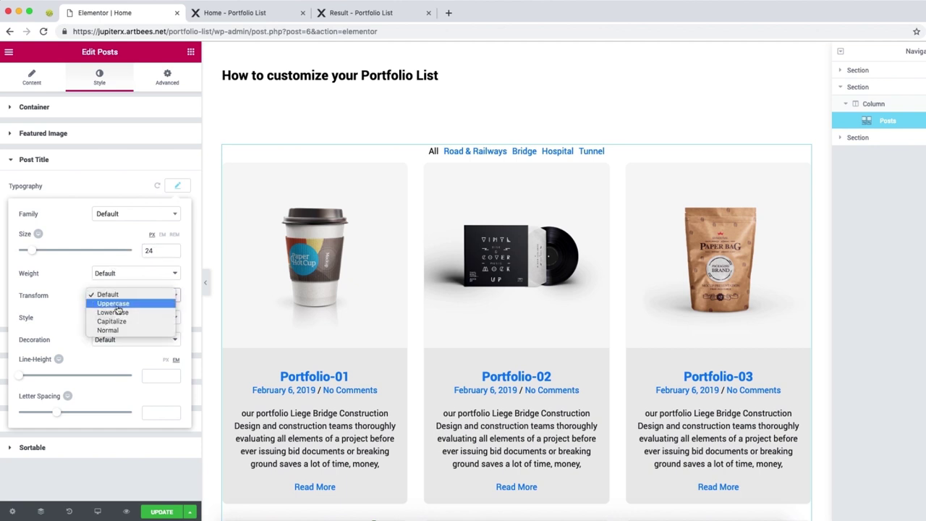
{"action": "left_click", "coordinate": [117, 306]}
{"action": "left_click", "coordinate": [120, 276]}
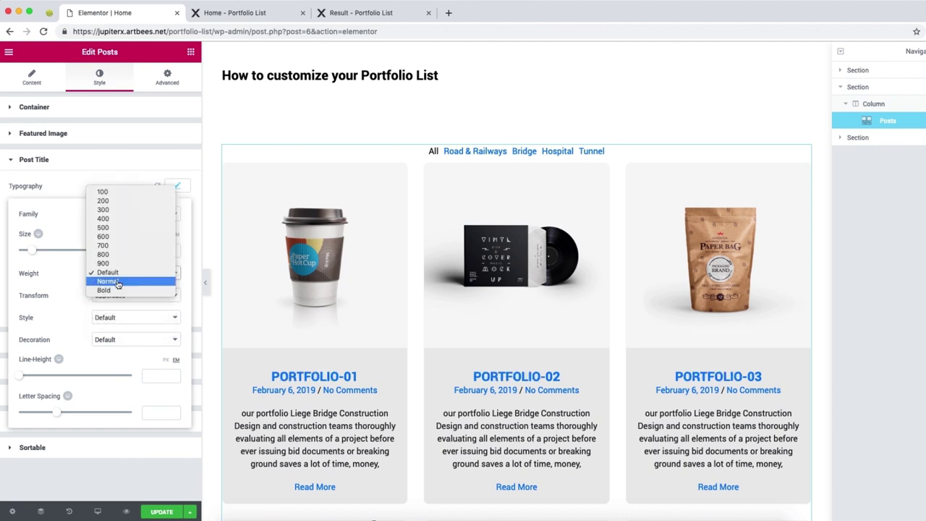
{"action": "left_click", "coordinate": [118, 281]}
Step: Check the title casing on the Result page and set the post title's text transform to Capitalize
{"action": "left_click", "coordinate": [361, 12]}
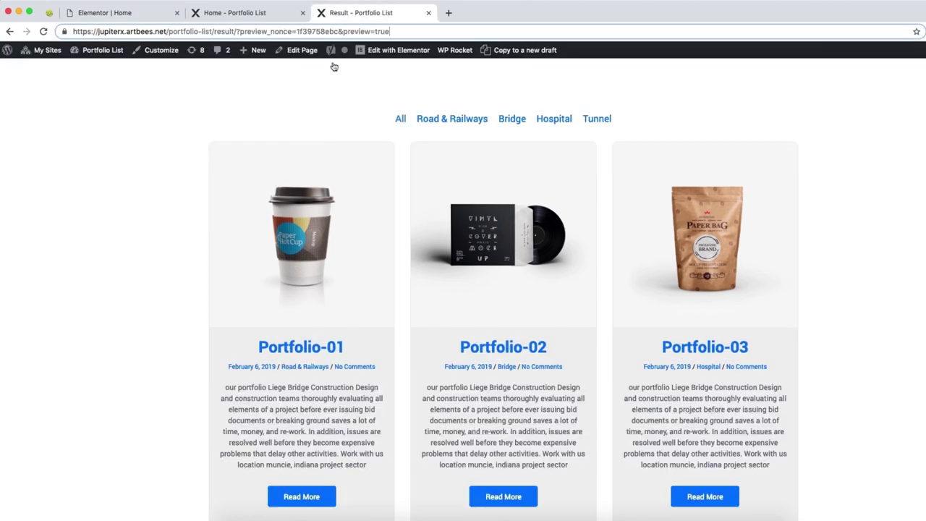
{"action": "left_click", "coordinate": [144, 13]}
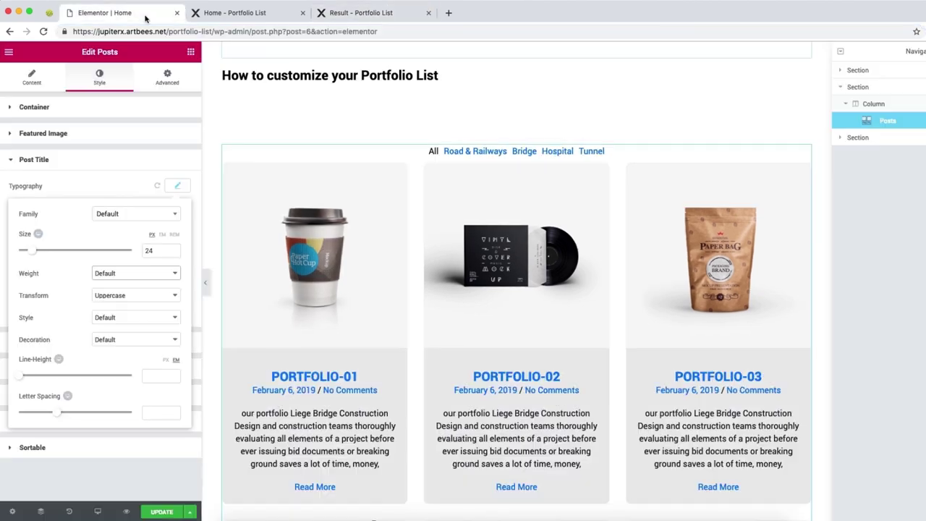
{"action": "left_click", "coordinate": [125, 295]}
{"action": "left_click", "coordinate": [112, 312]}
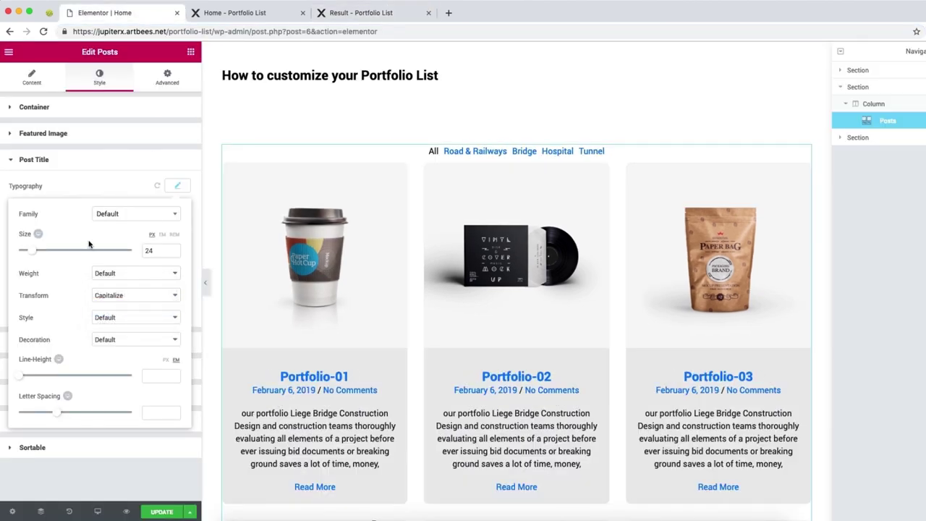
{"action": "left_click", "coordinate": [101, 192]}
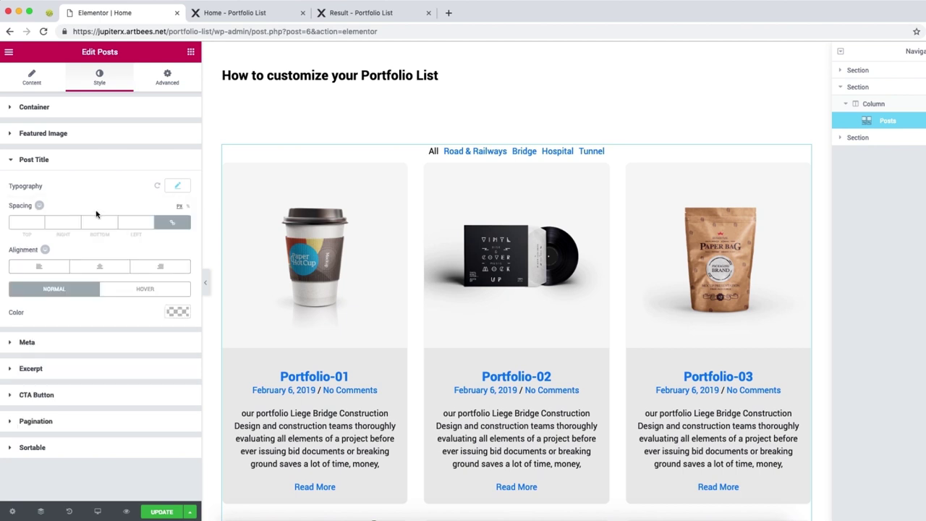
Step: Center-align the post title and set its hover color to black (#000000)
{"action": "left_click", "coordinate": [102, 267]}
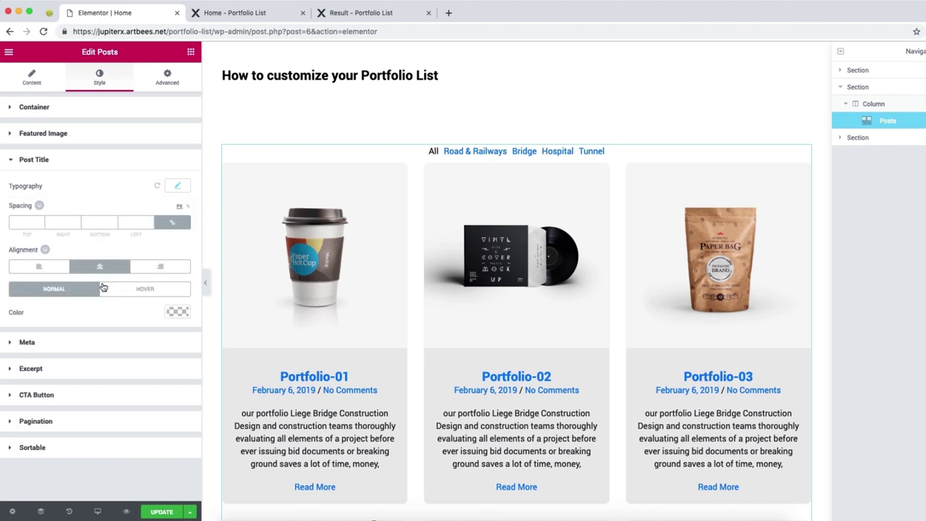
{"action": "left_click", "coordinate": [177, 312]}
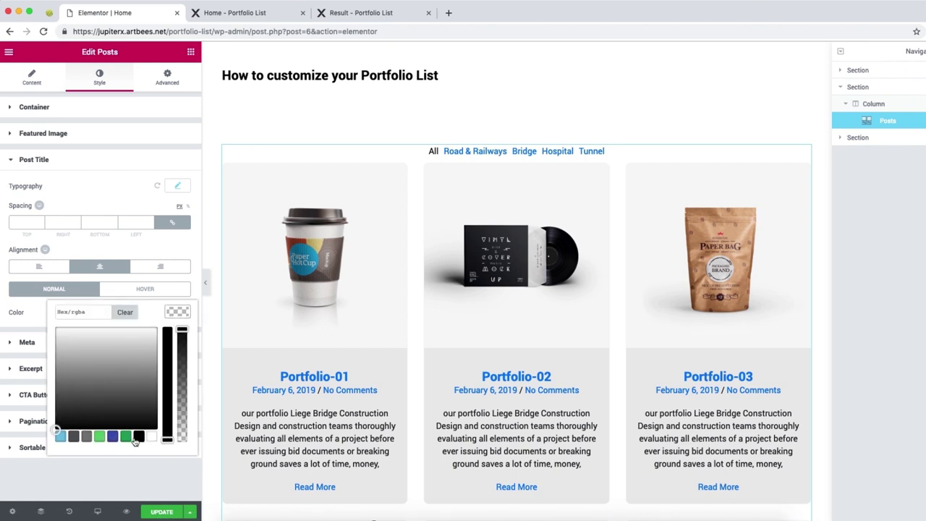
{"action": "left_click", "coordinate": [94, 246]}
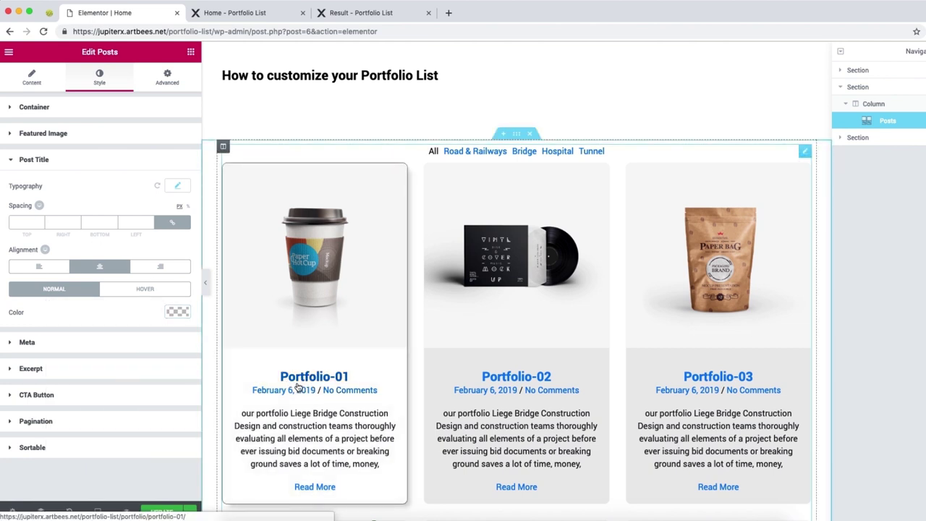
{"action": "left_click", "coordinate": [147, 292]}
{"action": "left_click", "coordinate": [178, 312]}
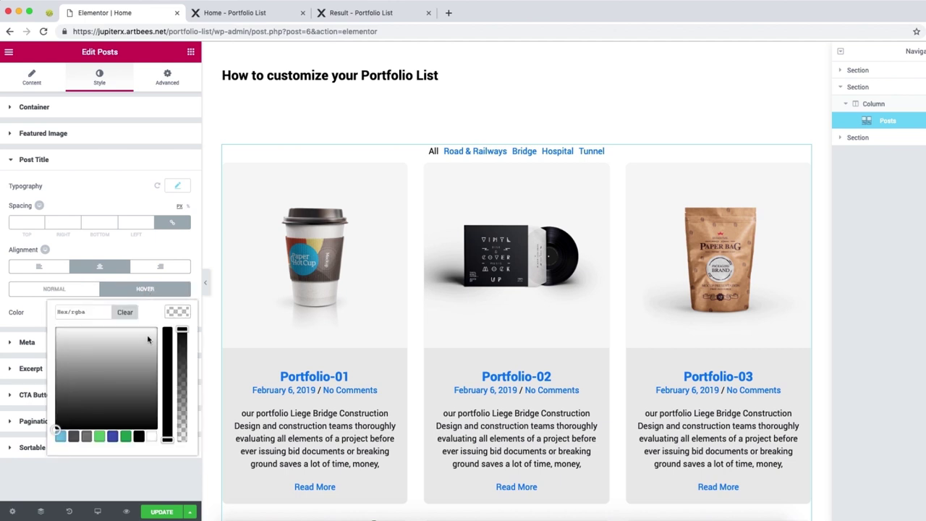
{"action": "left_click", "coordinate": [138, 436]}
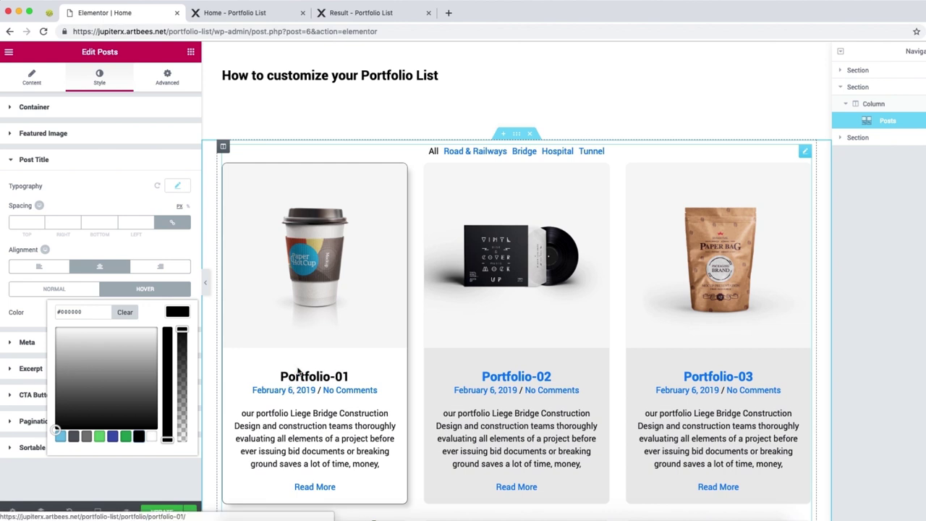
{"action": "left_click", "coordinate": [109, 248]}
{"action": "left_click", "coordinate": [64, 162]}
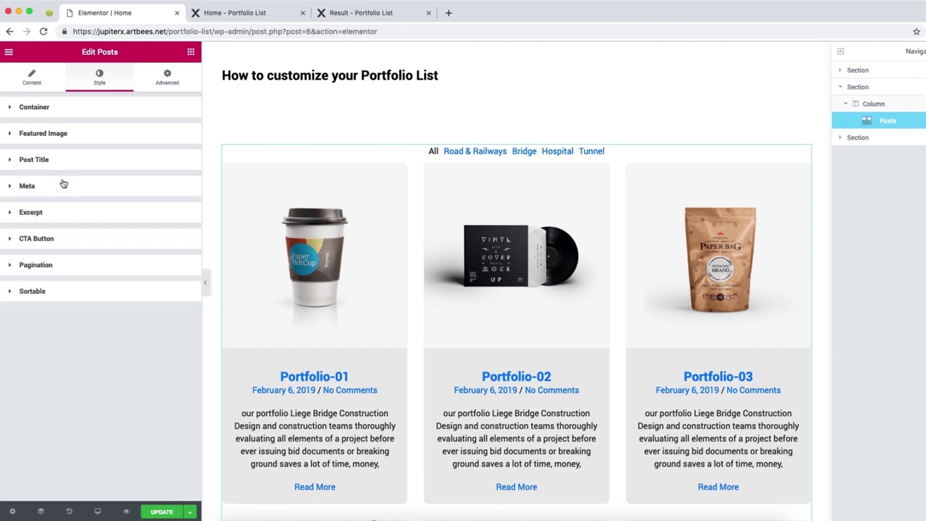
Step: Change the meta divider to a vertical bar (|) and set the divider spacing to 5
{"action": "left_click", "coordinate": [62, 188]}
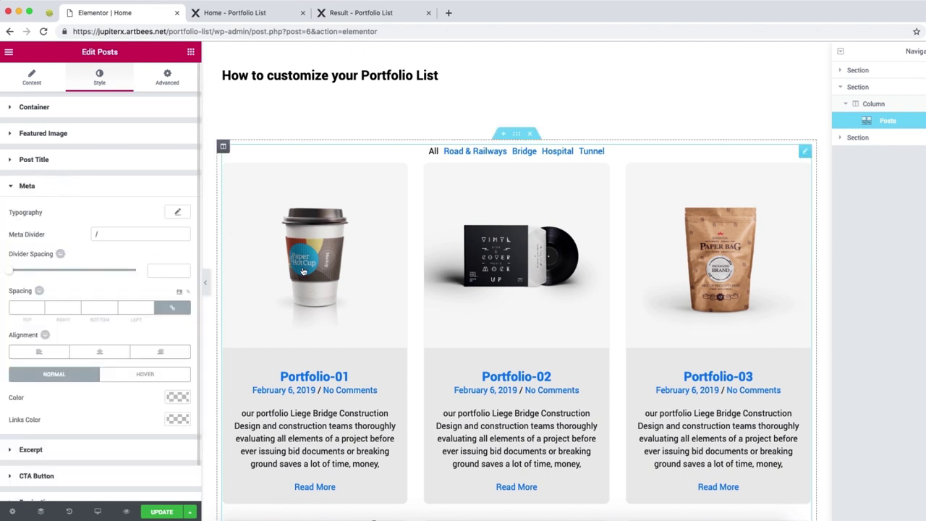
{"action": "scroll", "coordinate": [286, 264], "scroll_direction": "down", "scroll_amount": 2}
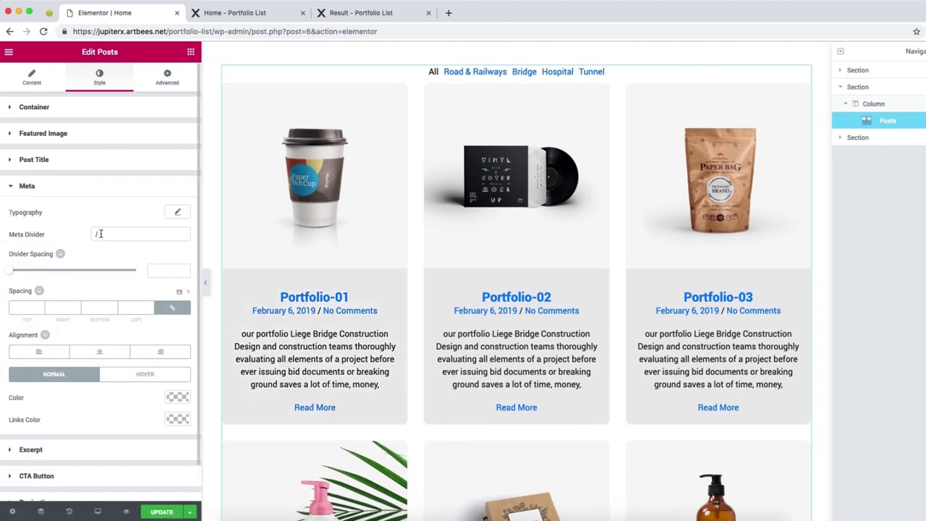
{"action": "left_click", "coordinate": [101, 233]}
{"action": "key", "text": "BackSpace"}
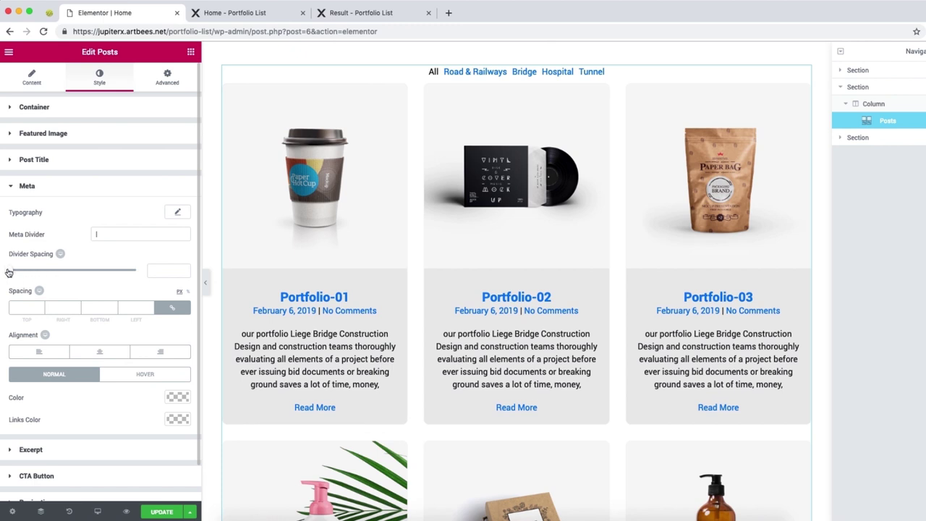
{"action": "left_click_drag", "start_coordinate": [9, 272], "coordinate": [16, 270]}
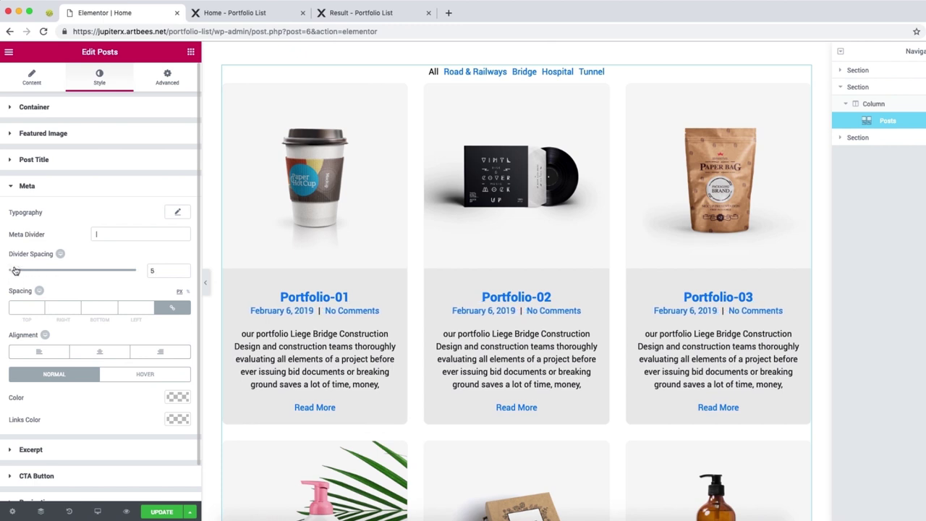
Step: Unlink the meta spacing values and set the top spacing to 8 px, leaving the other sides at 0
{"action": "scroll", "coordinate": [40, 279], "scroll_direction": "down", "scroll_amount": 1}
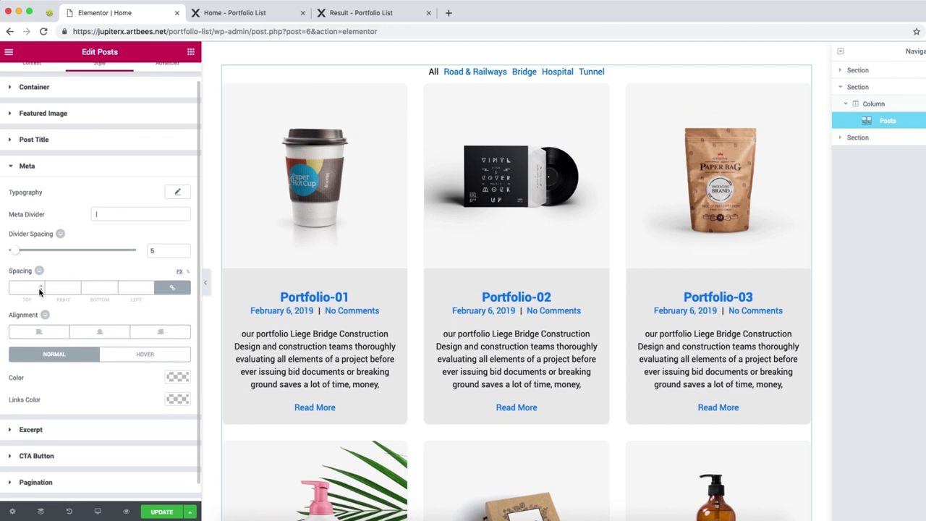
{"action": "left_click", "coordinate": [171, 288]}
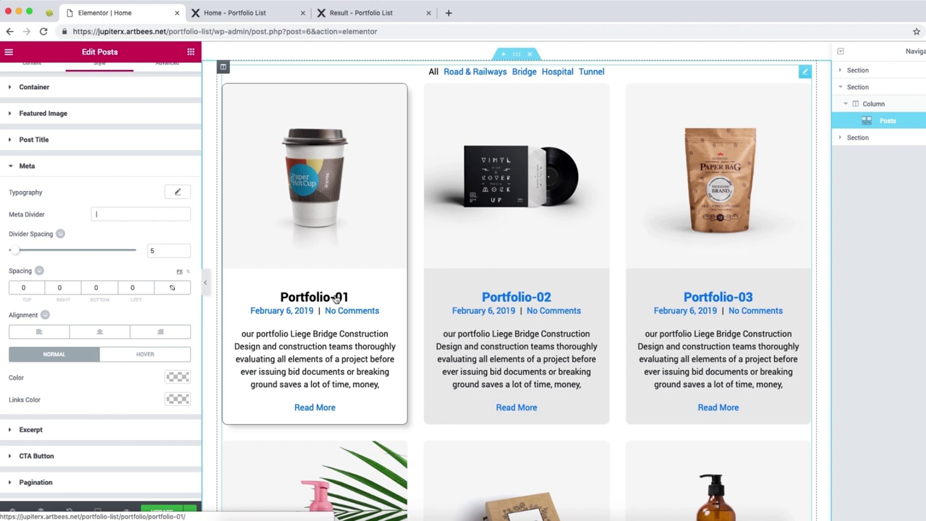
{"action": "left_click", "coordinate": [42, 288]}
{"action": "type", "text": "7"}
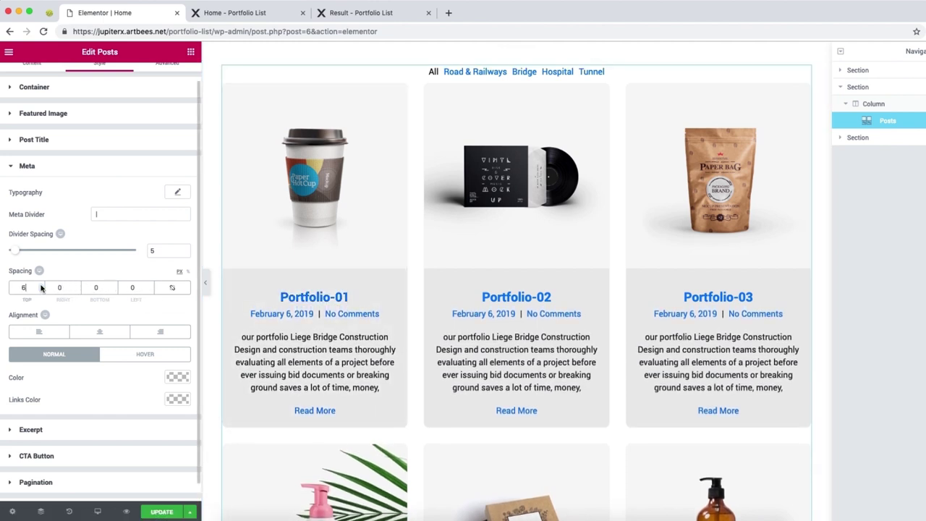
{"action": "key", "text": "Up"}
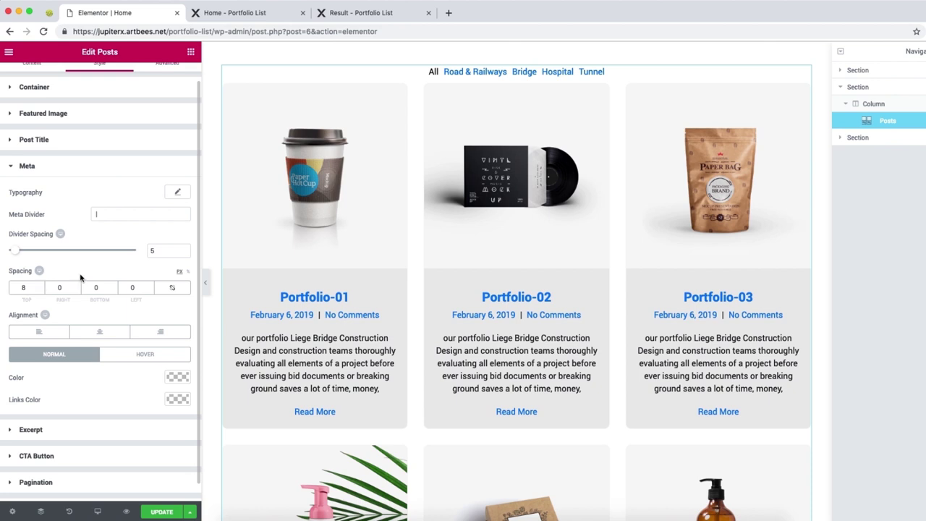
Step: Try the right and left alignments on the post meta and set its alignment to center
{"action": "left_click", "coordinate": [101, 335]}
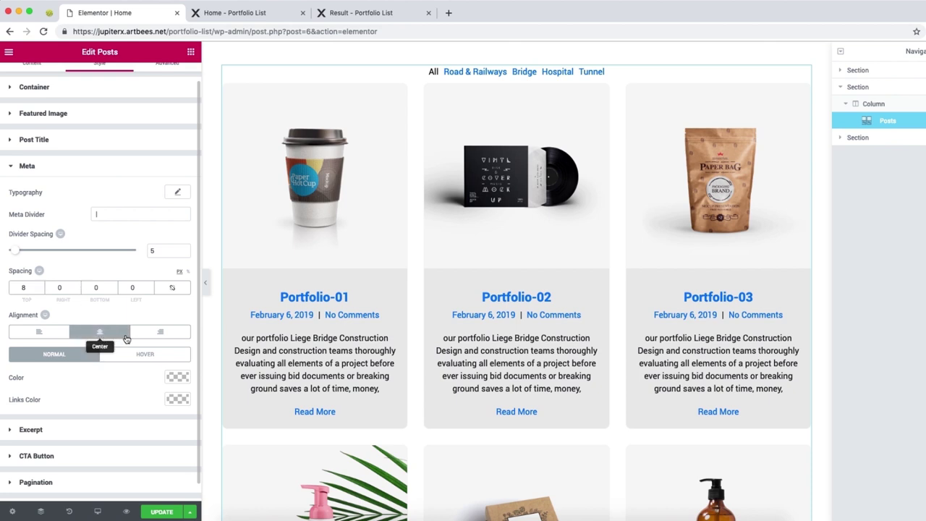
{"action": "left_click", "coordinate": [155, 333]}
{"action": "left_click", "coordinate": [103, 335]}
{"action": "left_click", "coordinate": [50, 335]}
{"action": "left_click", "coordinate": [92, 334]}
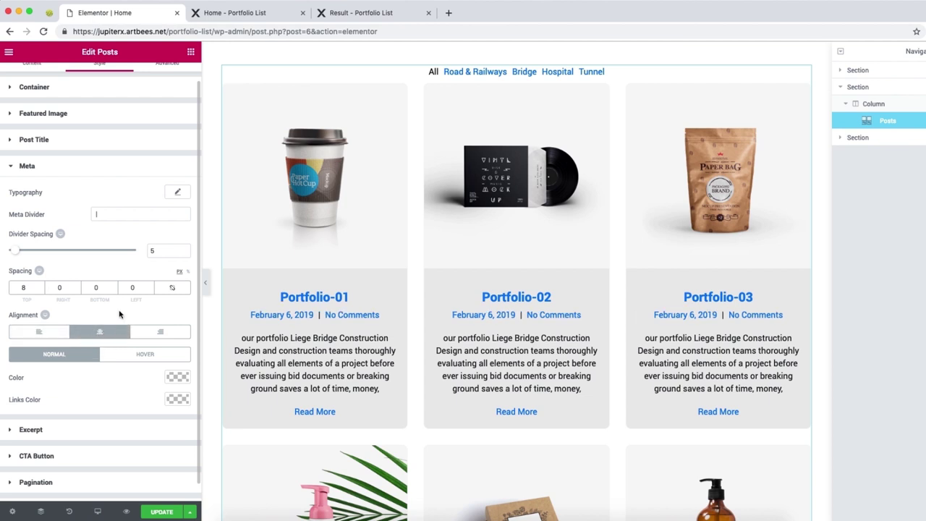
Step: Look at the meta's color and links color options for the normal and hover states
{"action": "scroll", "coordinate": [105, 340], "scroll_direction": "down", "scroll_amount": 1}
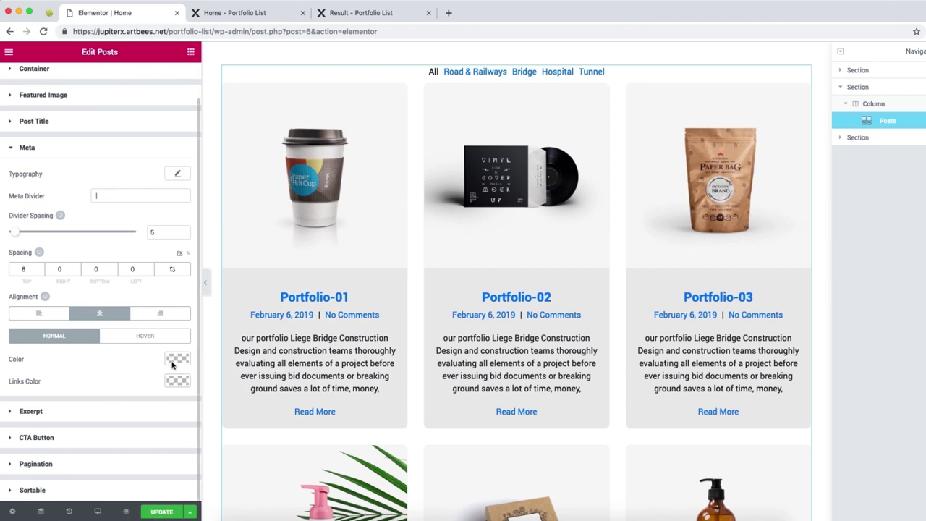
{"action": "left_click", "coordinate": [145, 338]}
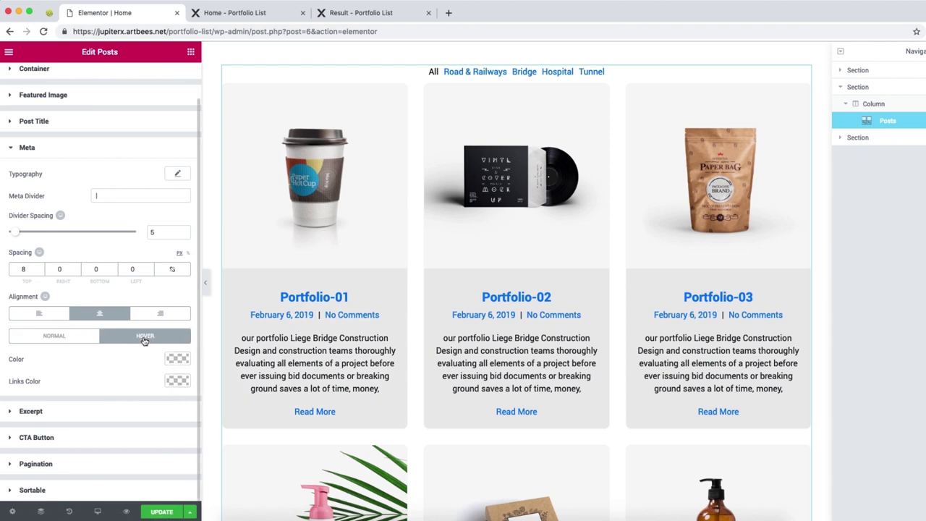
{"action": "left_click", "coordinate": [87, 342]}
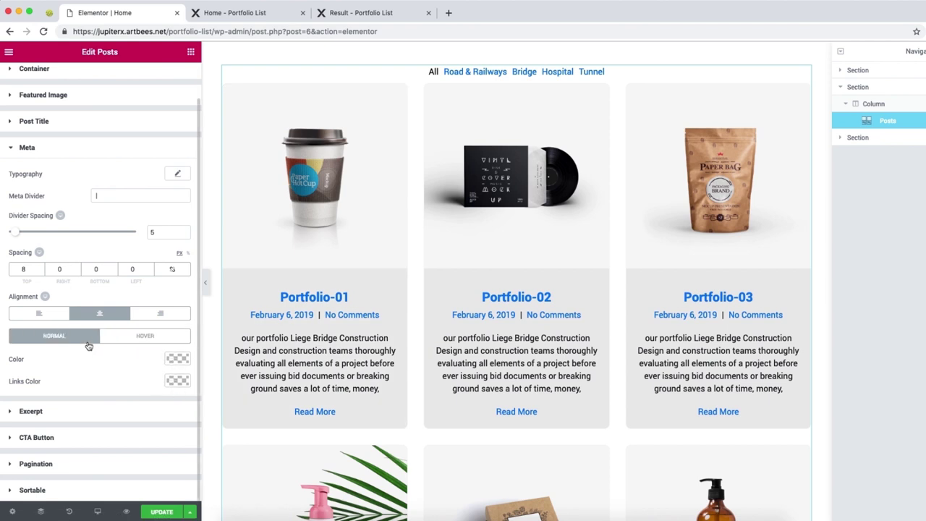
{"action": "scroll", "coordinate": [120, 355], "scroll_direction": "up", "scroll_amount": 1}
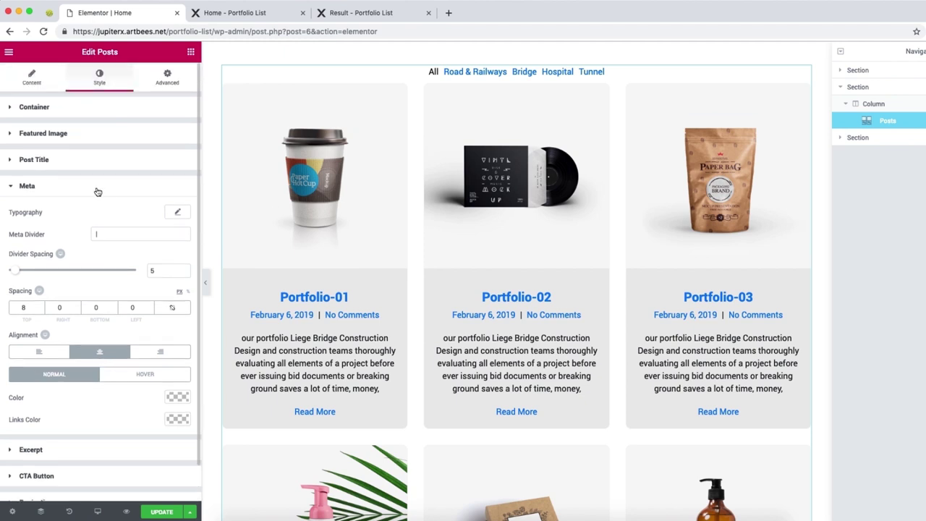
Step: Open the Excerpt style settings and set the excerpt length to 15
{"action": "left_click", "coordinate": [94, 193]}
{"action": "left_click", "coordinate": [87, 213]}
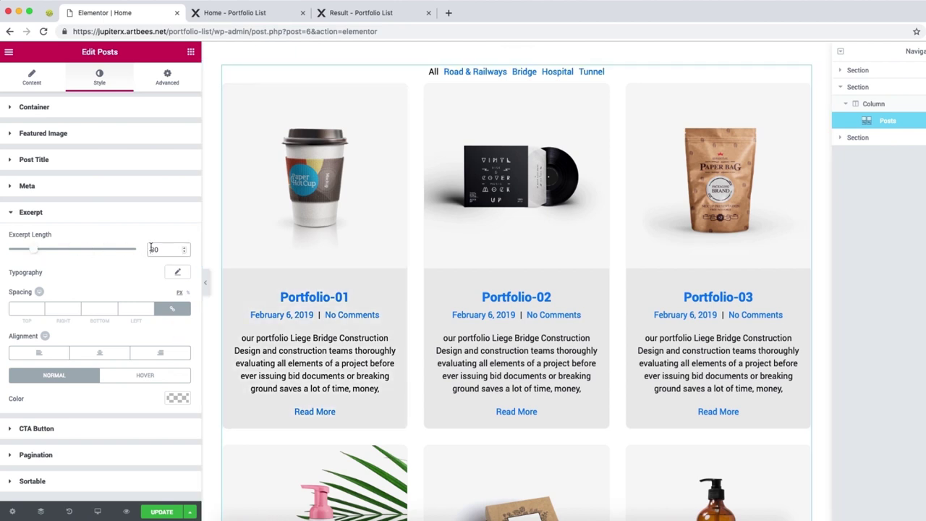
{"action": "type", "text": "15"}
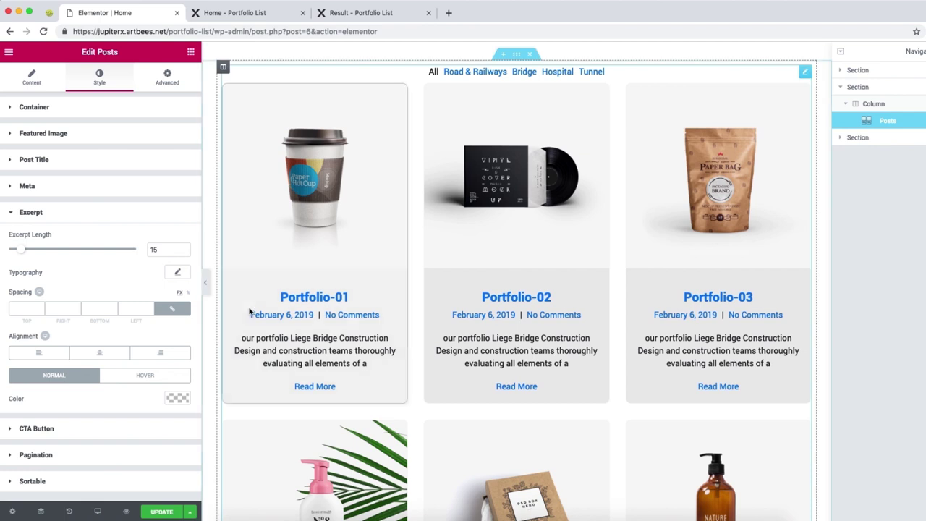
Step: Try an 18 px font size on the excerpt text and set it to 16 px
{"action": "scroll", "coordinate": [250, 315], "scroll_direction": "down", "scroll_amount": 1}
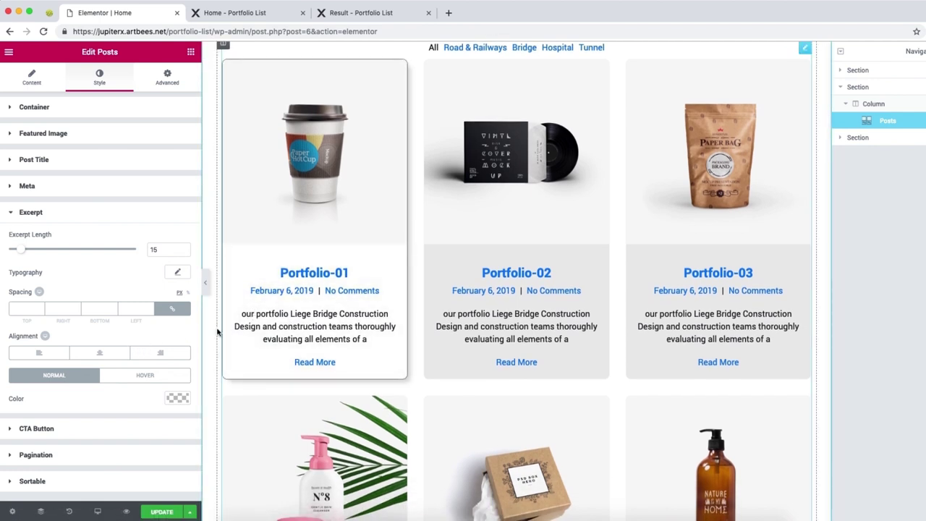
{"action": "left_click", "coordinate": [178, 272]}
{"action": "left_click", "coordinate": [151, 335]}
{"action": "type", "text": "18"}
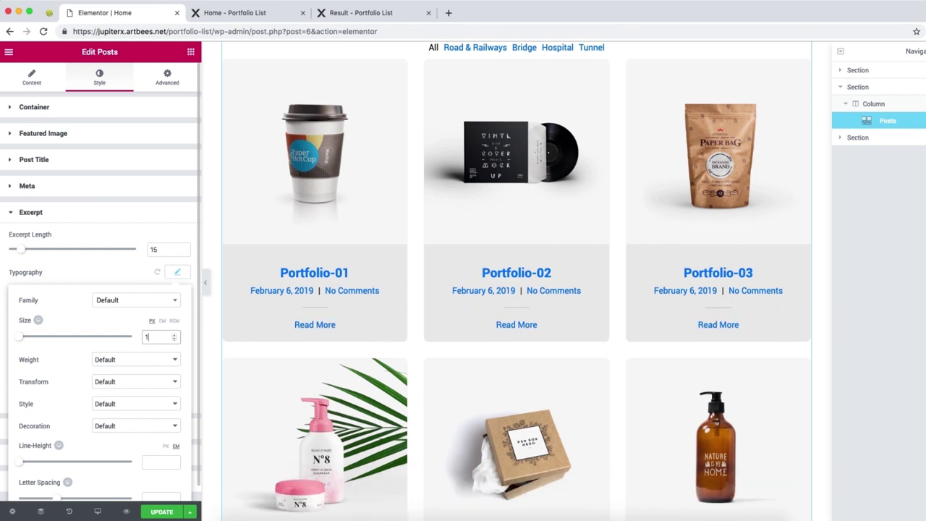
{"action": "left_click", "coordinate": [82, 325]}
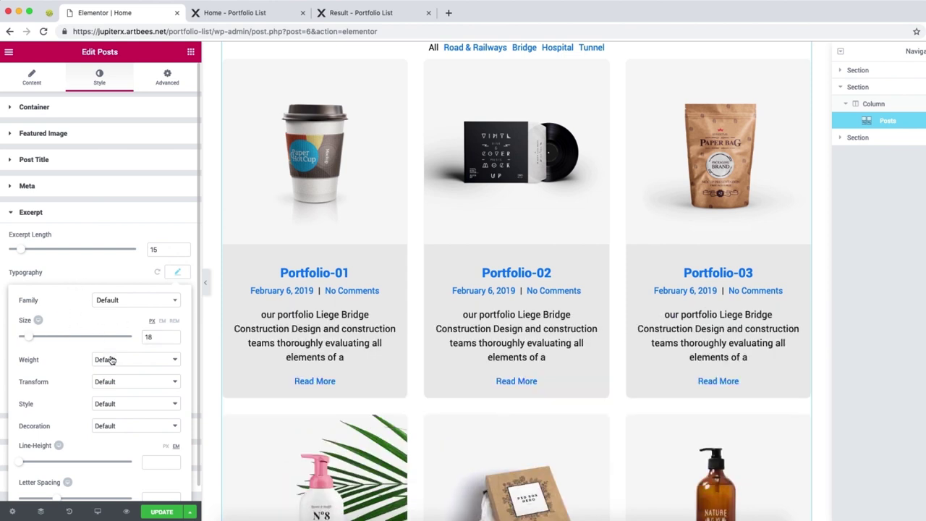
{"action": "left_click", "coordinate": [174, 340]}
{"action": "left_click", "coordinate": [174, 340]}
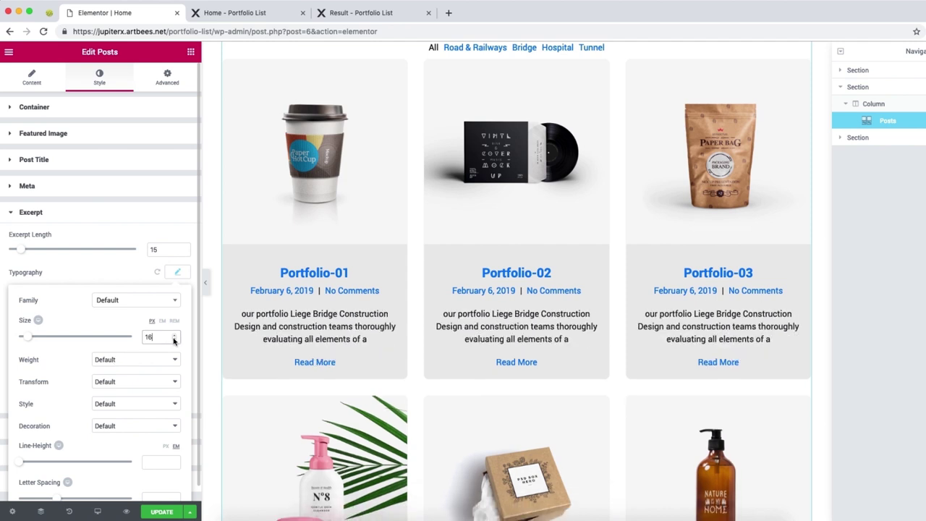
{"action": "left_click", "coordinate": [123, 277]}
Step: Set the excerpt's normal text color to gray and close the Excerpt settings
{"action": "left_click", "coordinate": [169, 398]}
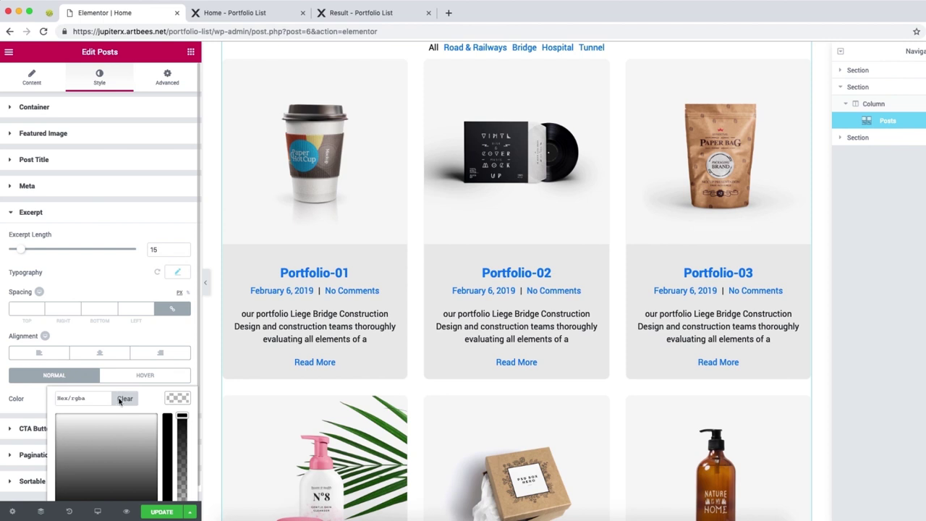
{"action": "scroll", "coordinate": [93, 431], "scroll_direction": "down", "scroll_amount": 1}
{"action": "left_click_drag", "start_coordinate": [58, 439], "coordinate": [34, 428]}
{"action": "left_click", "coordinate": [34, 428]}
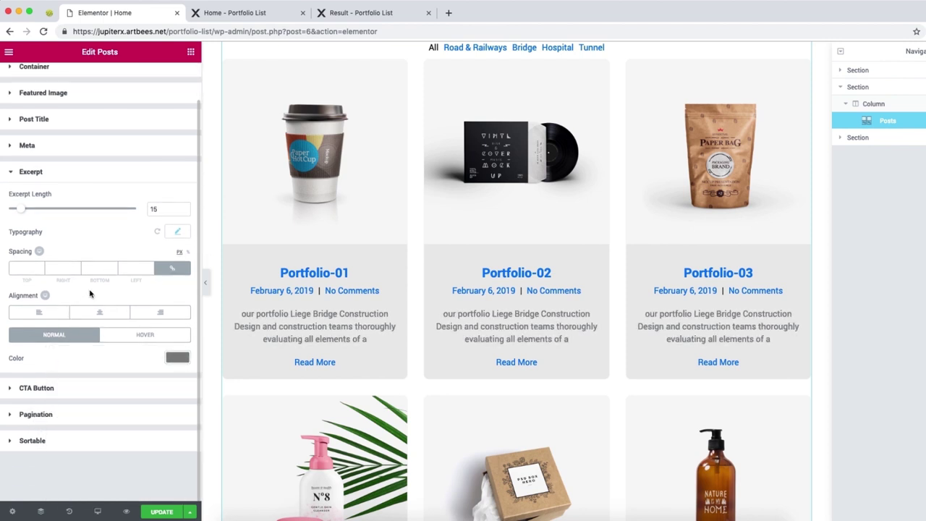
{"action": "left_click", "coordinate": [70, 177]}
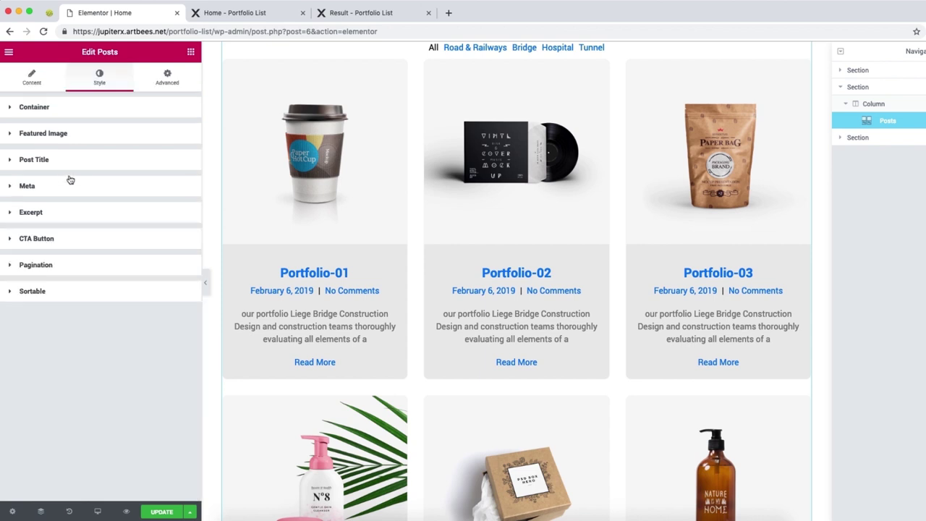
Step: Open the CTA Button style settings and examine the Read More buttons on the Result page
{"action": "left_click", "coordinate": [79, 243]}
{"action": "scroll", "coordinate": [70, 256], "scroll_direction": "down", "scroll_amount": 1}
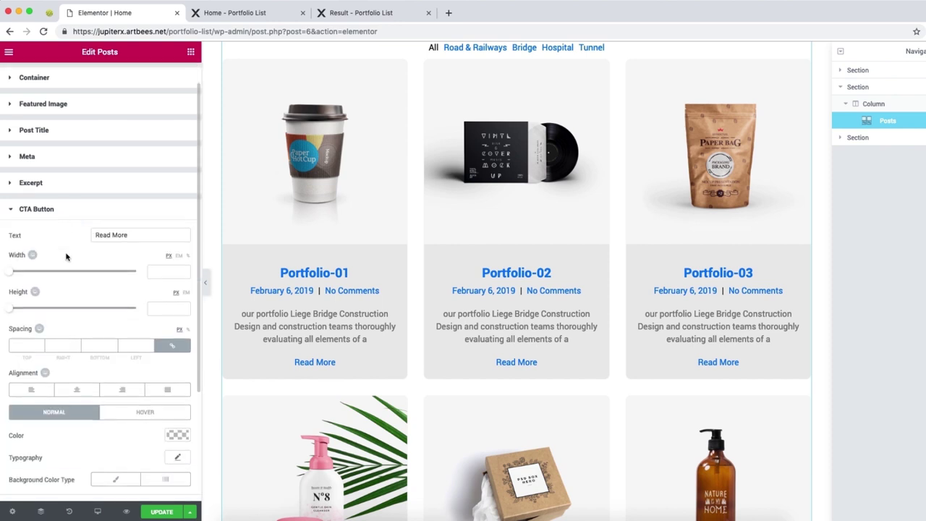
{"action": "key", "text": "super+3"}
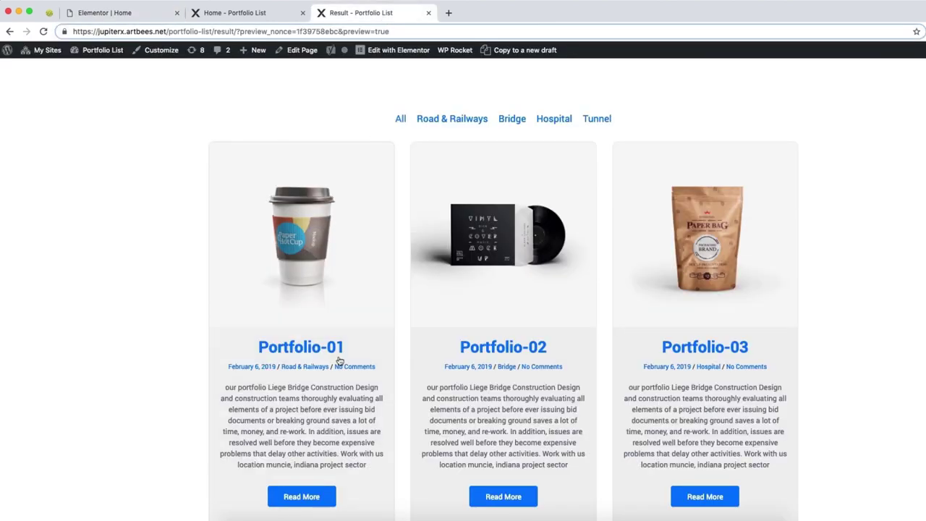
{"action": "scroll", "coordinate": [337, 392], "scroll_direction": "down", "scroll_amount": 1}
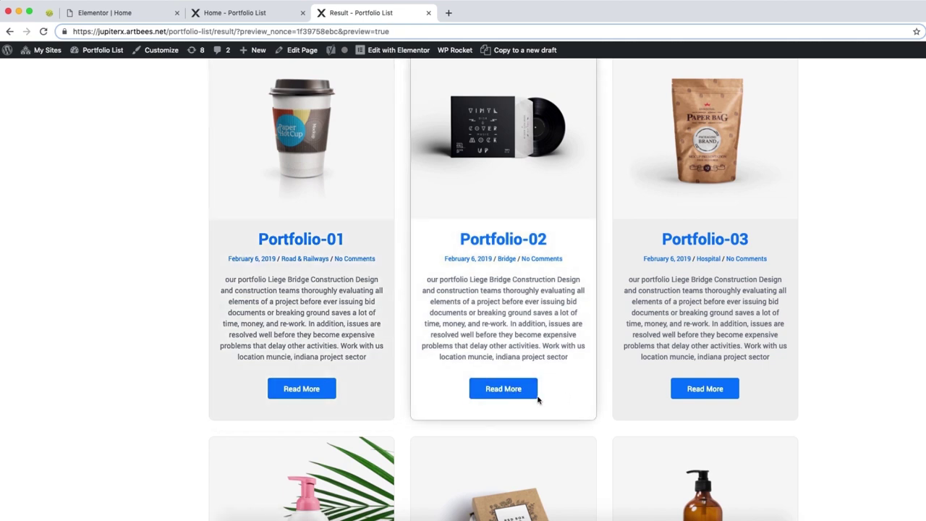
{"action": "scroll", "coordinate": [448, 402], "scroll_direction": "down", "scroll_amount": 2}
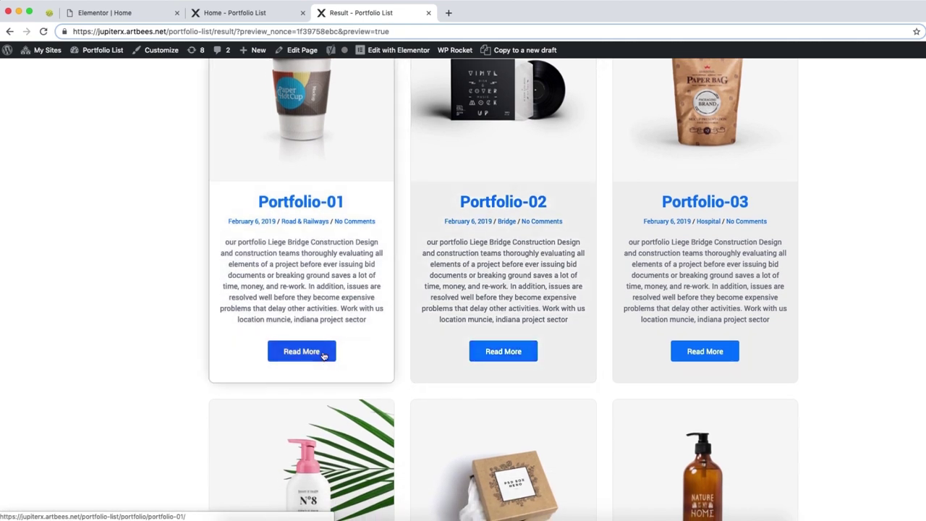
Step: Return to the Elementor page and set the CTA button's width to 130 px and height to 40 px
{"action": "left_click", "coordinate": [132, 14]}
{"action": "left_click", "coordinate": [160, 272]}
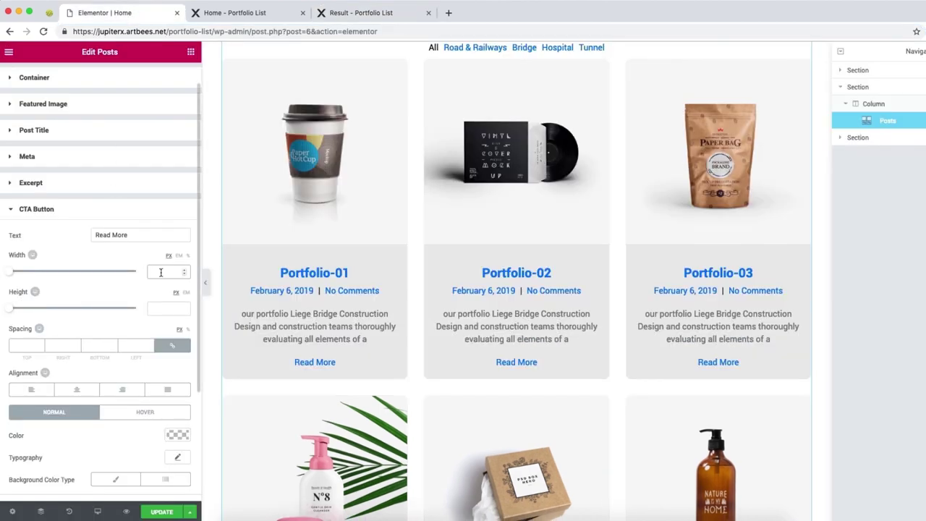
{"action": "type", "text": "13"}
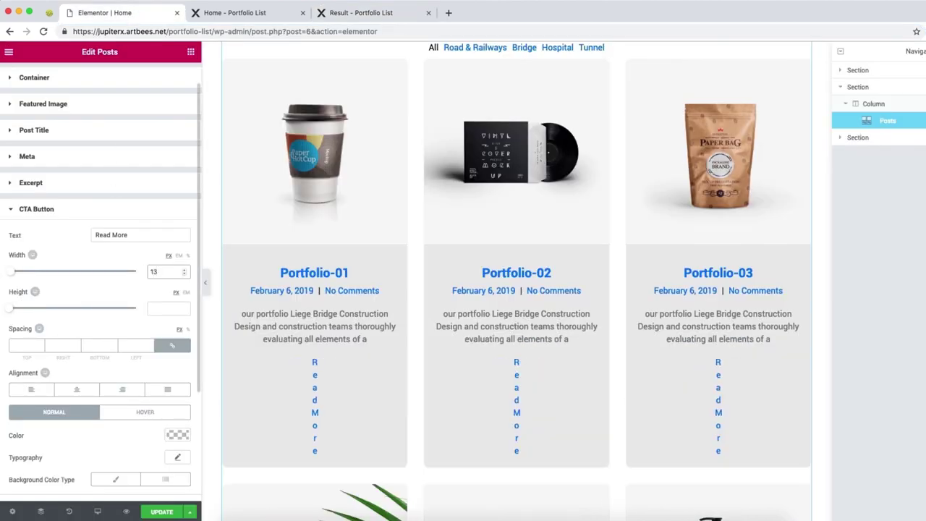
{"action": "type", "text": "0"}
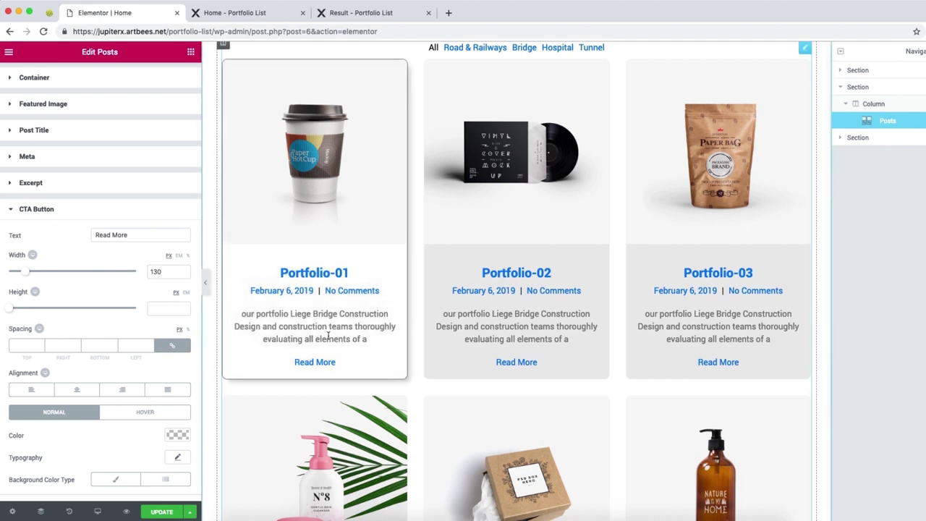
{"action": "scroll", "coordinate": [314, 340], "scroll_direction": "down", "scroll_amount": 1}
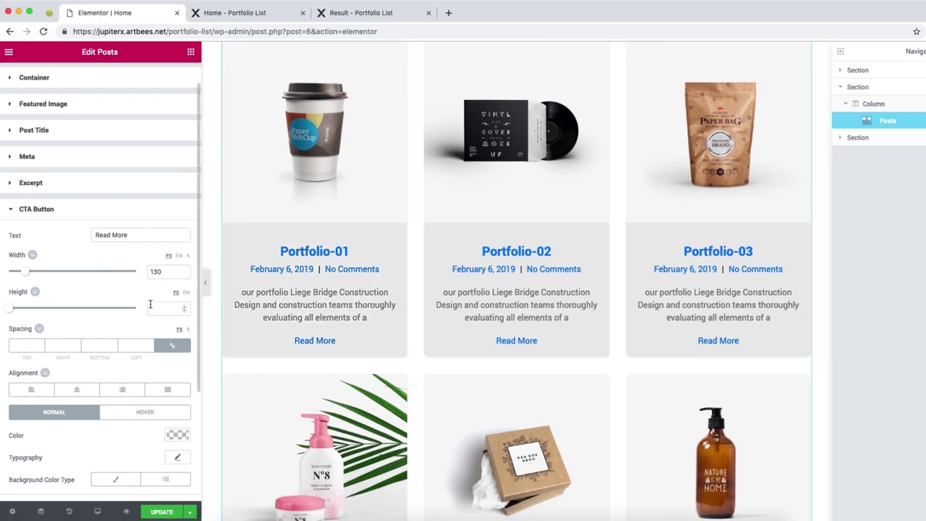
{"action": "left_click", "coordinate": [158, 309]}
{"action": "type", "text": "40"}
Step: Give the CTA button a solid background color of #0077ff in its normal state
{"action": "scroll", "coordinate": [121, 300], "scroll_direction": "down", "scroll_amount": 2}
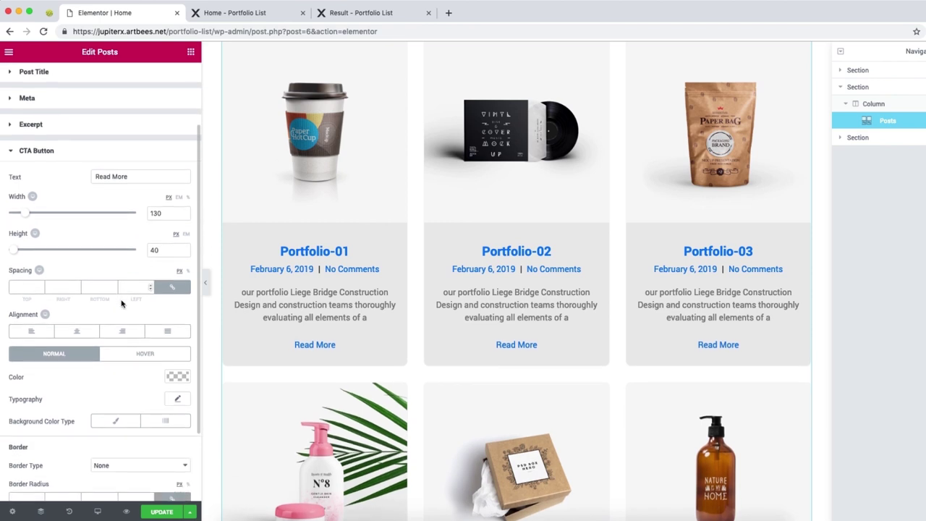
{"action": "scroll", "coordinate": [110, 363], "scroll_direction": "down", "scroll_amount": 3}
{"action": "left_click", "coordinate": [115, 350]}
{"action": "scroll", "coordinate": [157, 366], "scroll_direction": "down", "scroll_amount": 1}
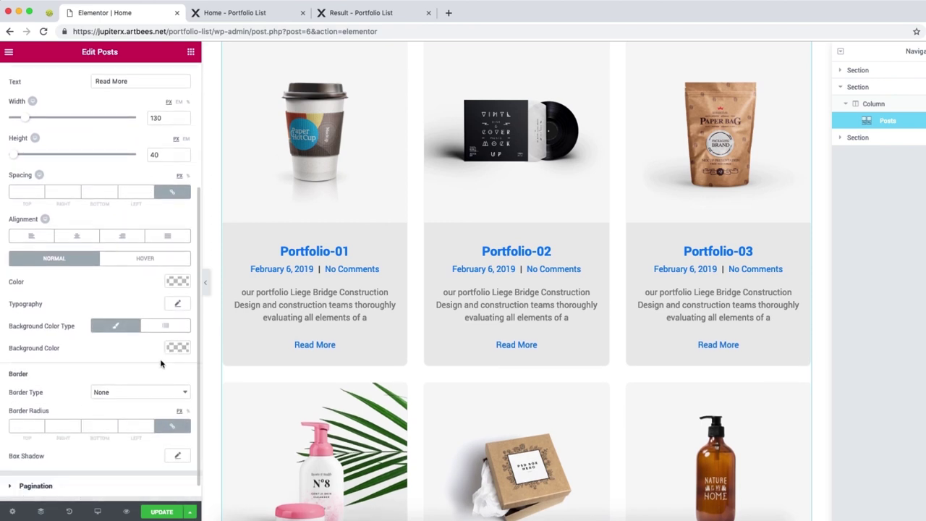
{"action": "left_click", "coordinate": [177, 348]}
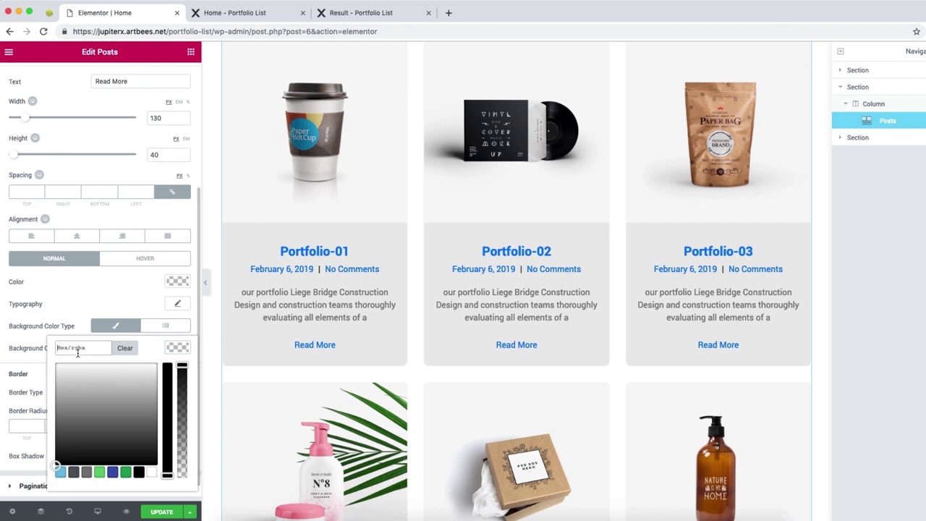
{"action": "left_click", "coordinate": [78, 348]}
{"action": "type", "text": "#0077ff"}
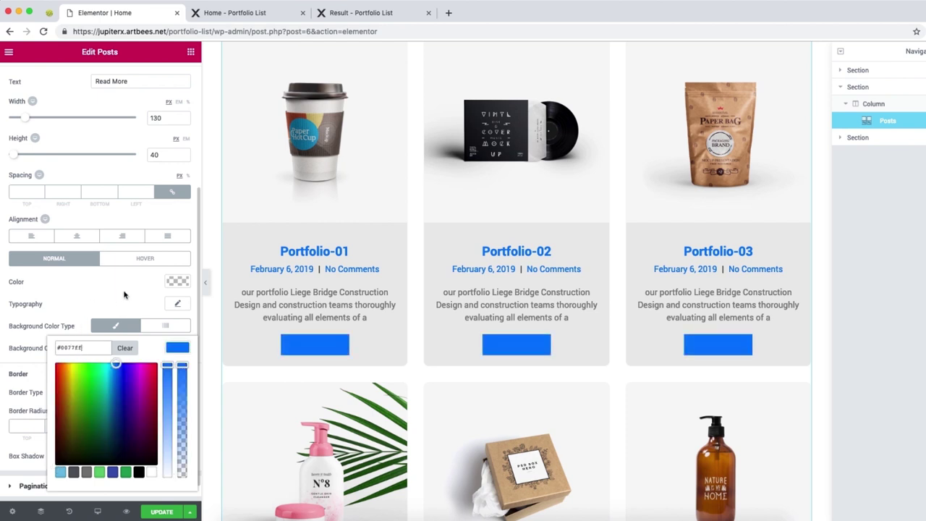
{"action": "left_click", "coordinate": [123, 294]}
Step: Set the CTA button's normal text color to white (#ffffff)
{"action": "left_click", "coordinate": [178, 282]}
{"action": "left_click", "coordinate": [152, 406]}
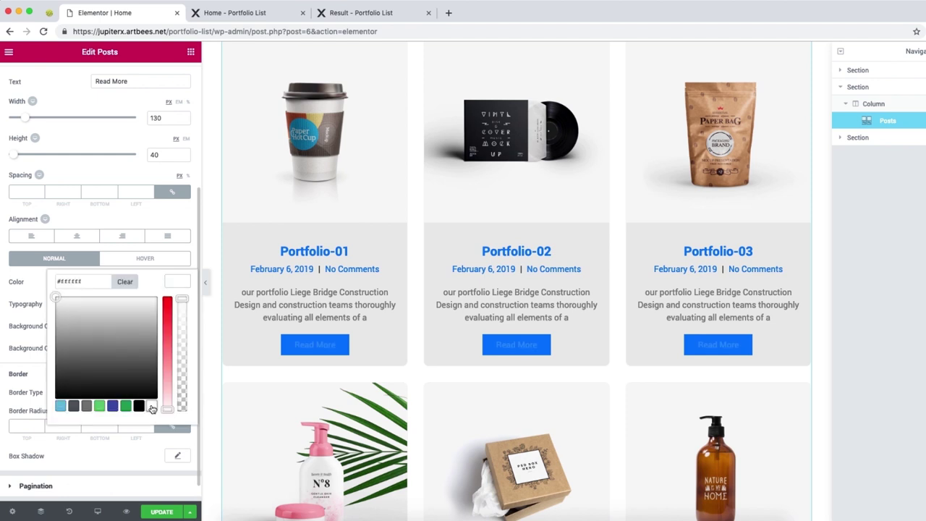
{"action": "left_click", "coordinate": [40, 281]}
Step: Unlink the CTA button's spacing values and set its top spacing to 10 px
{"action": "scroll", "coordinate": [69, 177], "scroll_direction": "up", "scroll_amount": 2}
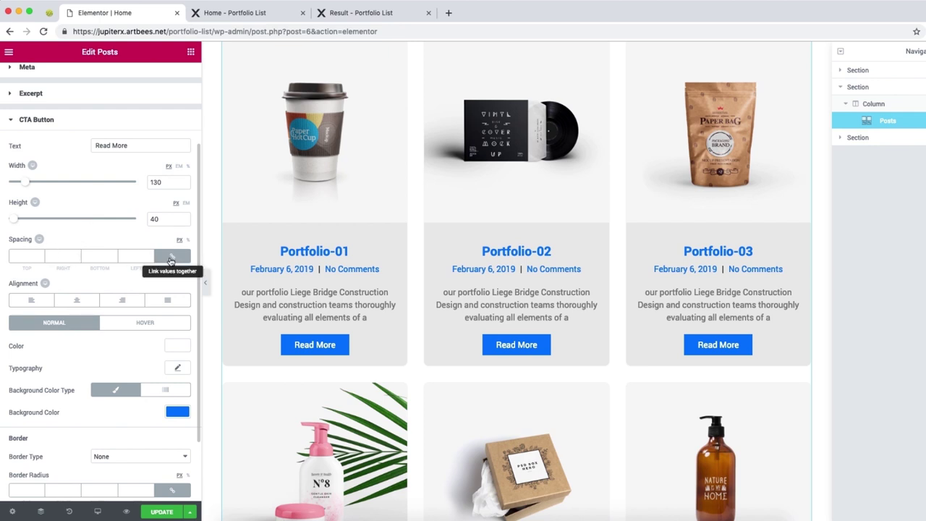
{"action": "left_click", "coordinate": [171, 259]}
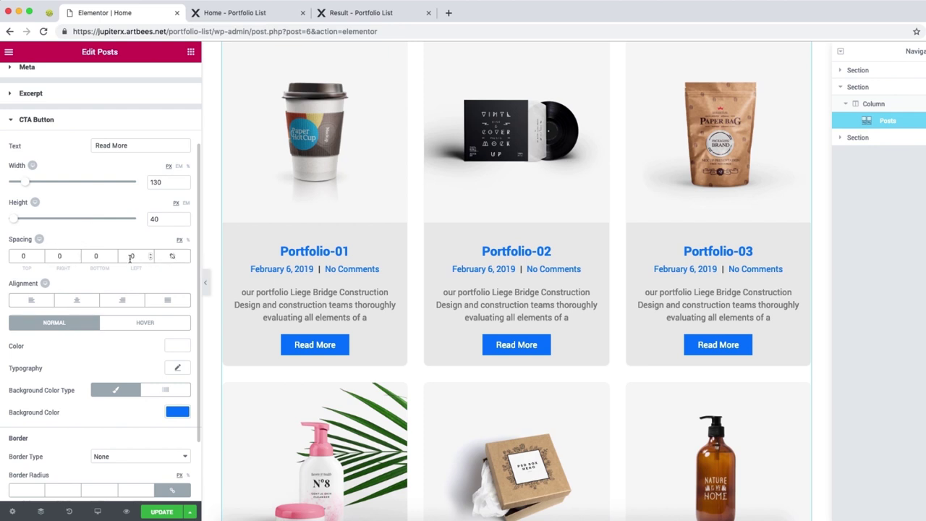
{"action": "left_click", "coordinate": [16, 256]}
{"action": "type", "text": "10"}
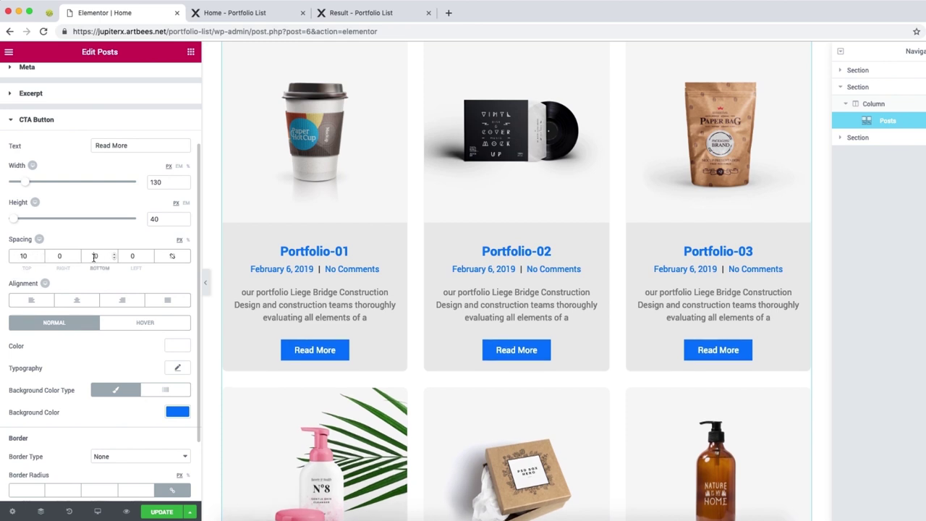
Step: Set the CTA button's bottom spacing to 20 px and compare the button with the one on the Result page
{"action": "type", "text": "20"}
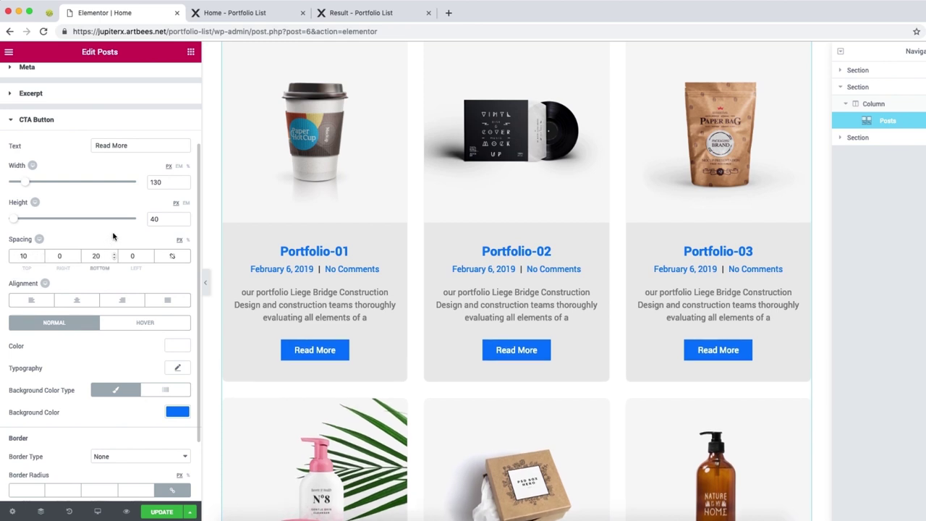
{"action": "left_click", "coordinate": [353, 15]}
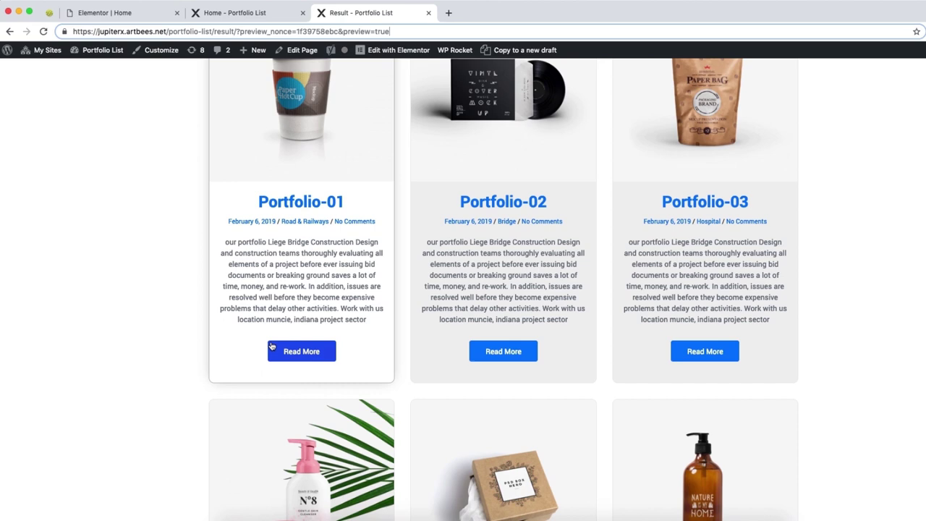
{"action": "left_click", "coordinate": [120, 13]}
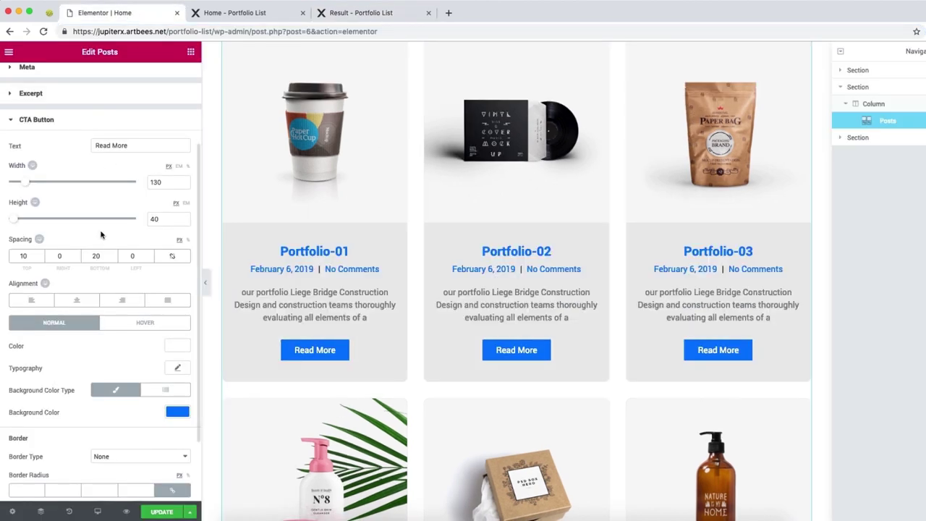
Step: Set the CTA button's border radius to 4 px on all corners in its normal state
{"action": "scroll", "coordinate": [78, 328], "scroll_direction": "down", "scroll_amount": 3}
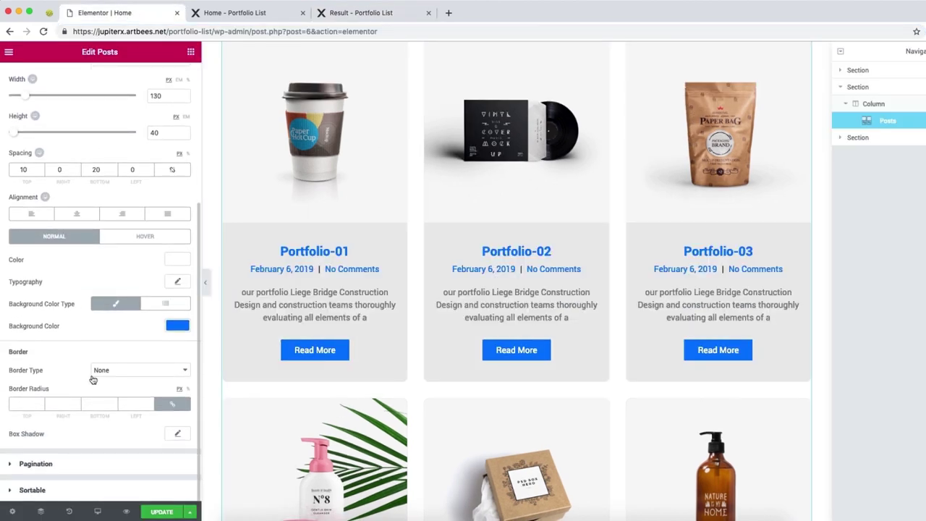
{"action": "left_click", "coordinate": [20, 405]}
{"action": "type", "text": "1"}
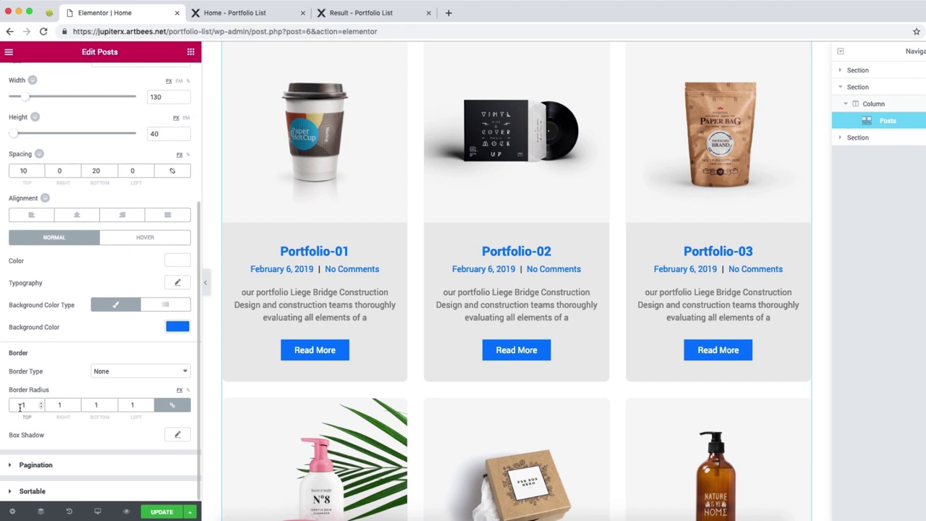
{"action": "left_click_drag", "start_coordinate": [24, 406], "coordinate": [19, 405]}
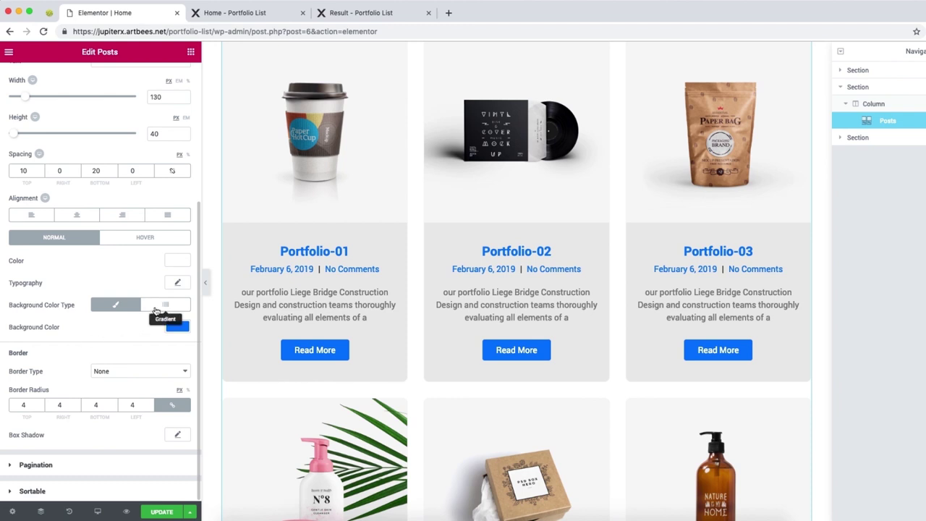
Step: Set the CTA button's text color to white for its hover state
{"action": "left_click", "coordinate": [139, 240]}
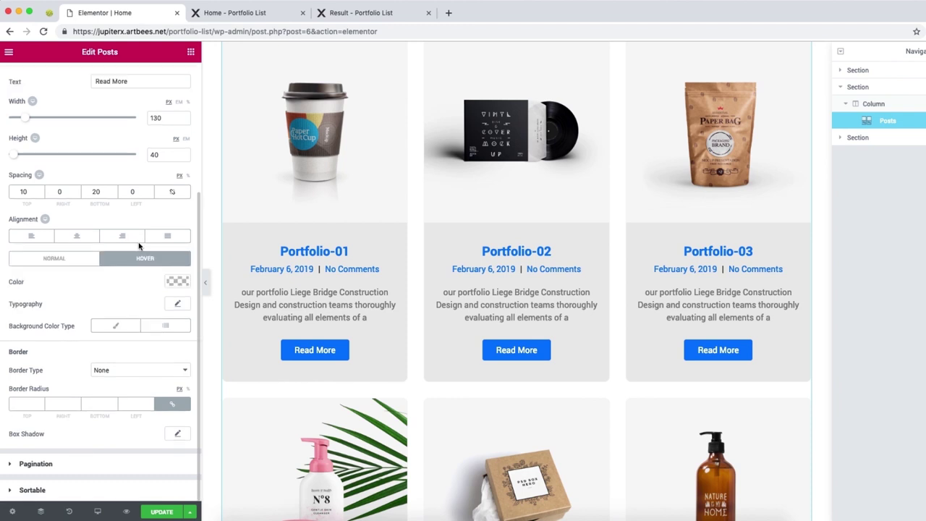
{"action": "left_click", "coordinate": [177, 281]}
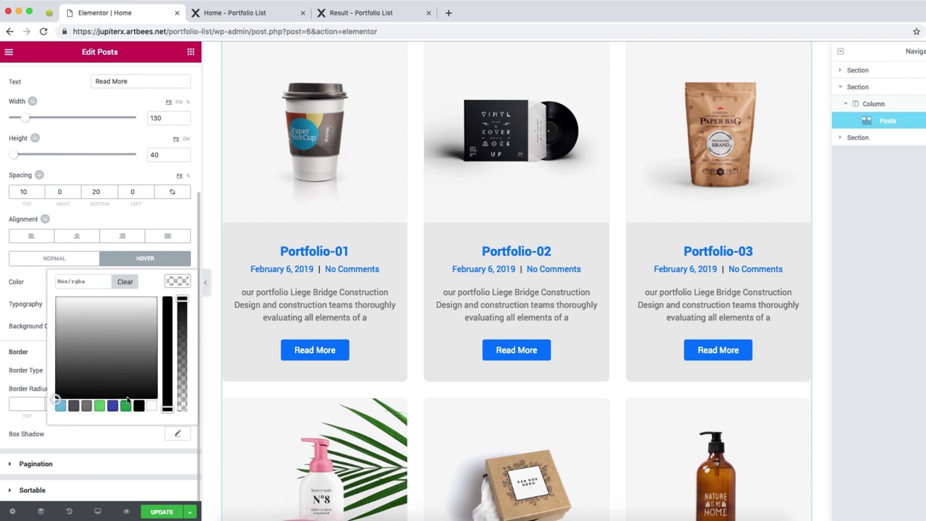
{"action": "left_click", "coordinate": [149, 406]}
{"action": "left_click", "coordinate": [30, 298]}
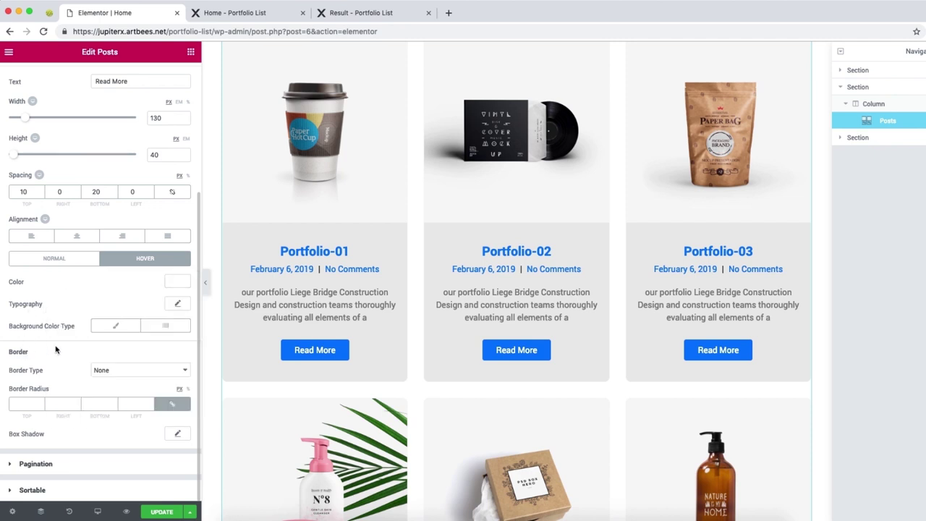
Step: Give the CTA button's hover state a solid background in a lighter shade based on #0077ff
{"action": "left_click", "coordinate": [115, 325]}
{"action": "left_click", "coordinate": [178, 349]}
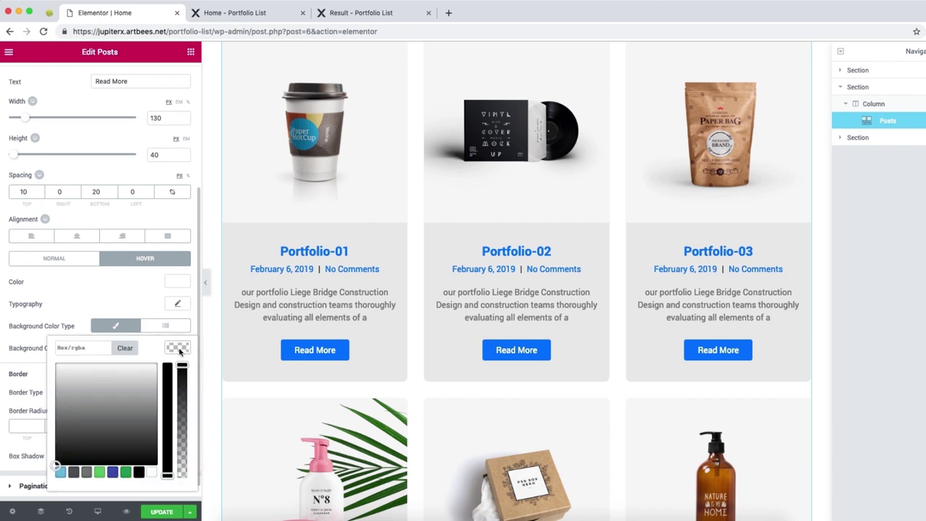
{"action": "left_click", "coordinate": [65, 349]}
{"action": "type", "text": "#0077ff"}
{"action": "left_click_drag", "start_coordinate": [167, 365], "coordinate": [168, 405]}
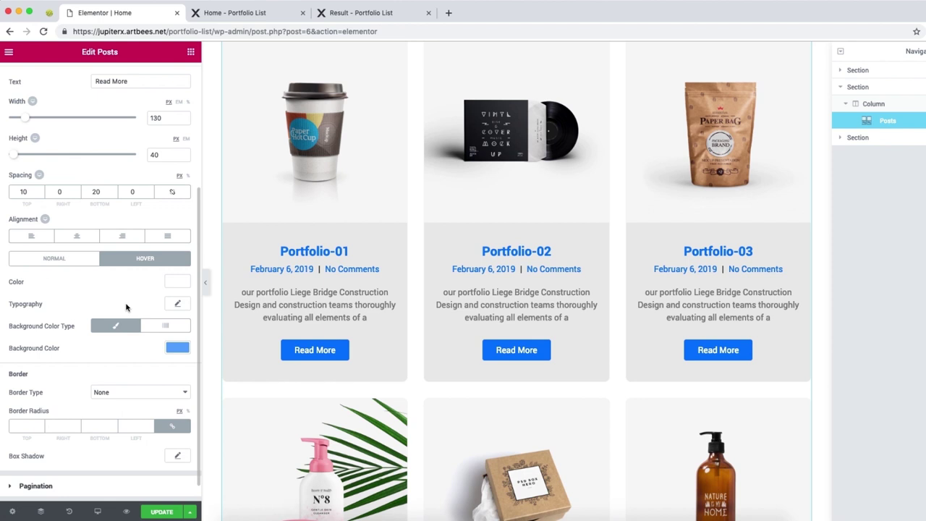
{"action": "scroll", "coordinate": [95, 293], "scroll_direction": "down", "scroll_amount": 1}
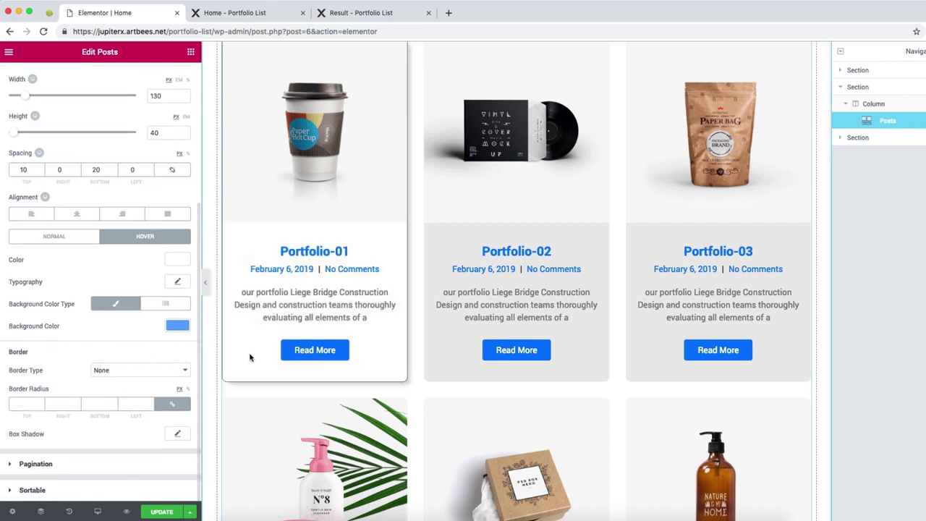
Step: Open the Posts widget's pagination styling and compare its pagination with the one on the Result page
{"action": "scroll", "coordinate": [75, 250], "scroll_direction": "up", "scroll_amount": 4}
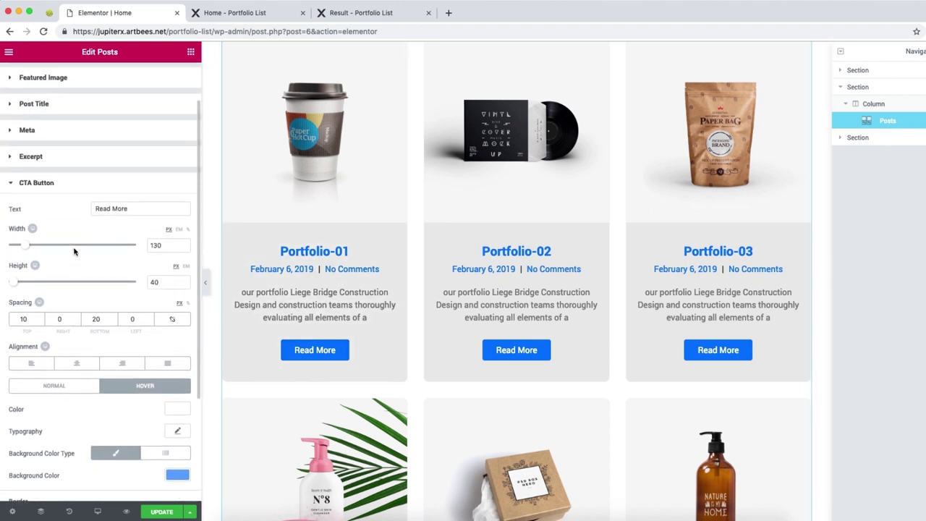
{"action": "left_click", "coordinate": [69, 183]}
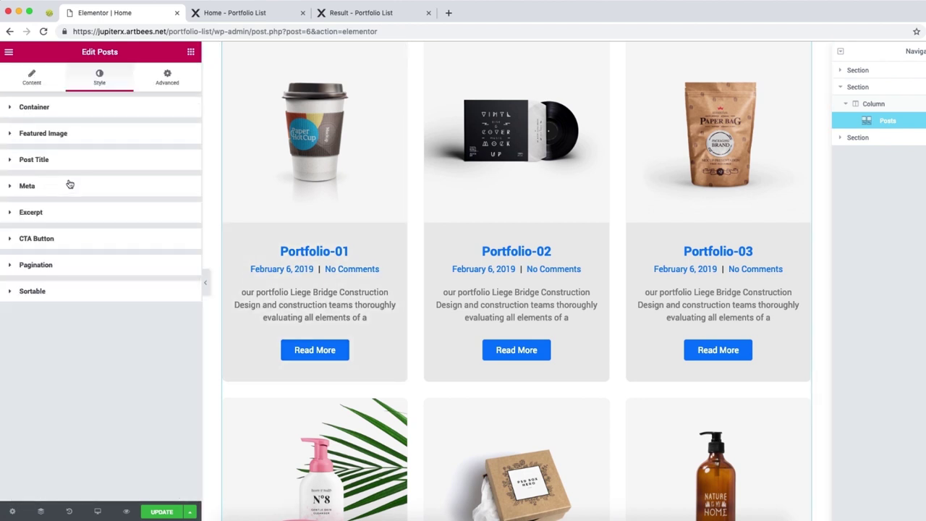
{"action": "left_click", "coordinate": [64, 265]}
{"action": "scroll", "coordinate": [424, 314], "scroll_direction": "down", "scroll_amount": 6}
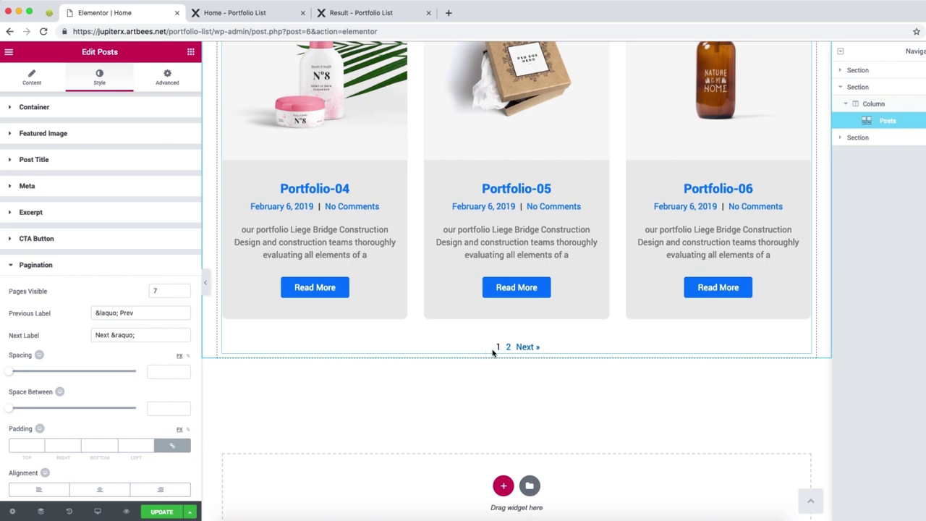
{"action": "left_click", "coordinate": [391, 13]}
{"action": "scroll", "coordinate": [399, 325], "scroll_direction": "down", "scroll_amount": 8}
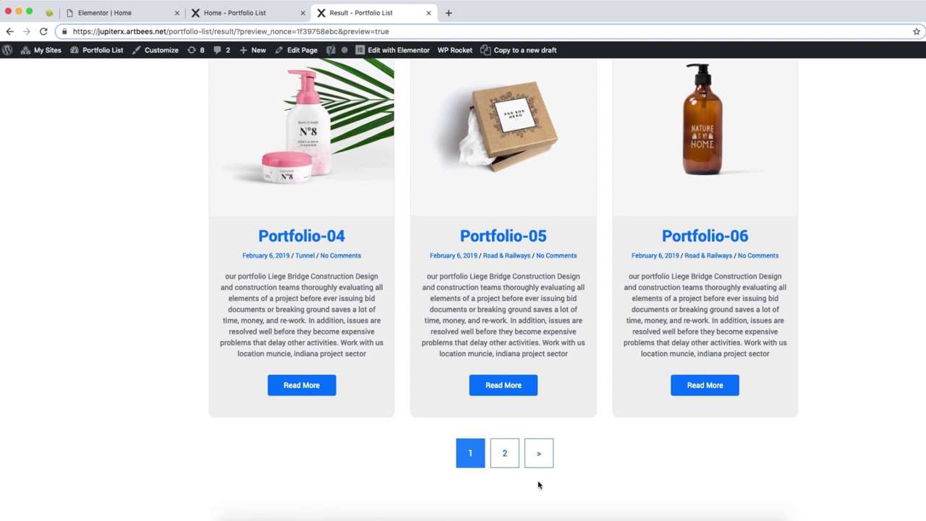
{"action": "left_click", "coordinate": [155, 14]}
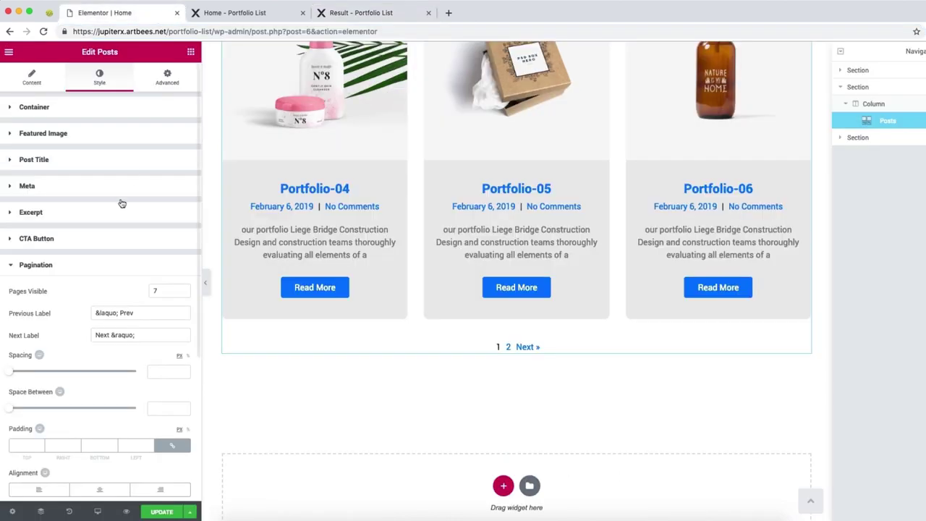
Step: Change the pagination's previous label to "<" and its next label to ">"
{"action": "left_click_drag", "start_coordinate": [139, 313], "coordinate": [56, 315]}
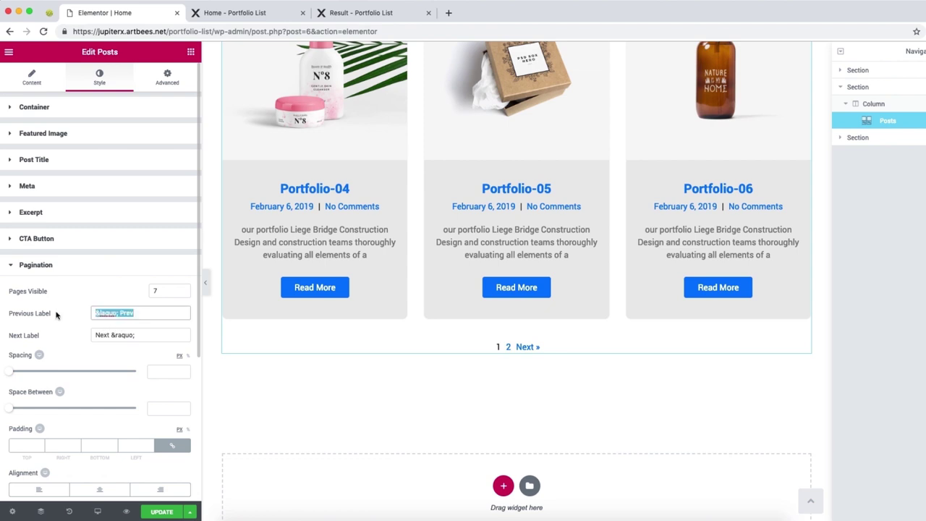
{"action": "type", "text": "<"}
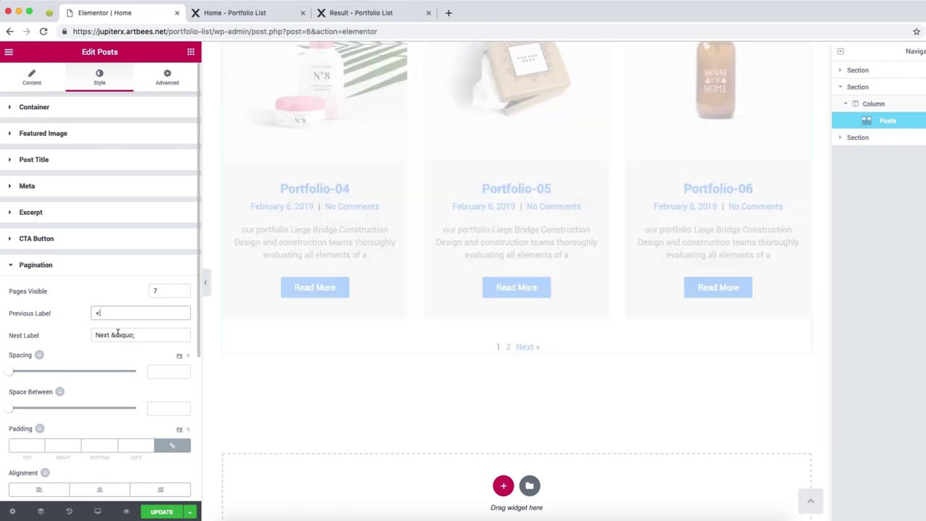
{"action": "left_click_drag", "start_coordinate": [138, 335], "coordinate": [81, 338]}
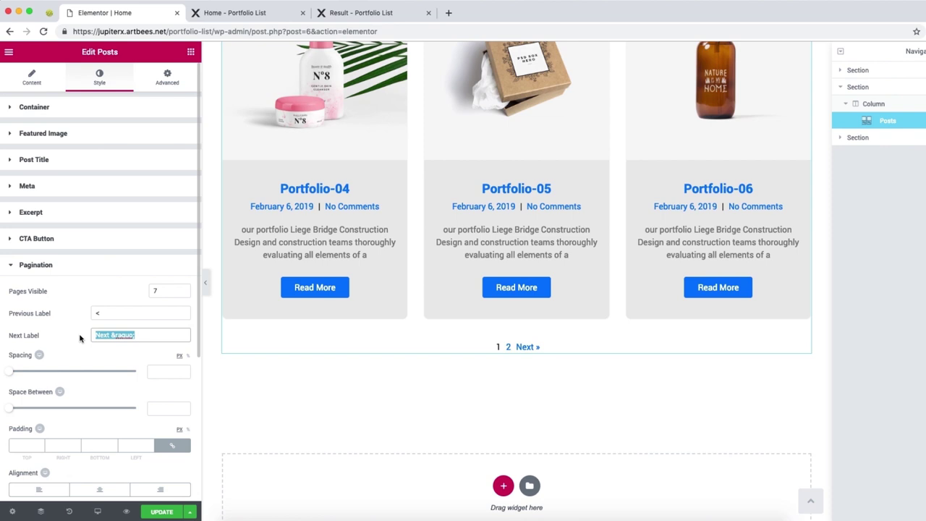
{"action": "type", "text": ">"}
Step: Unlink the pagination's padding values so each side can be set separately
{"action": "scroll", "coordinate": [65, 336], "scroll_direction": "down", "scroll_amount": 2}
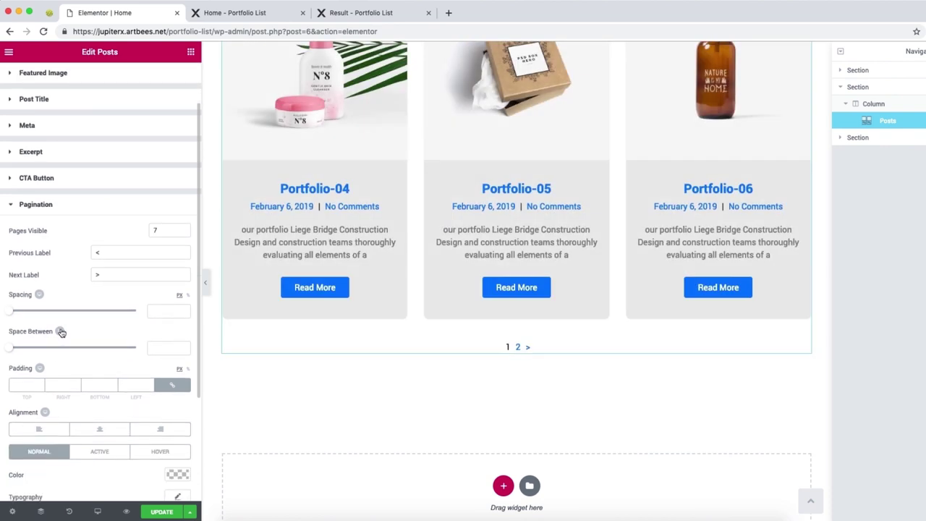
{"action": "scroll", "coordinate": [62, 332], "scroll_direction": "down", "scroll_amount": 1}
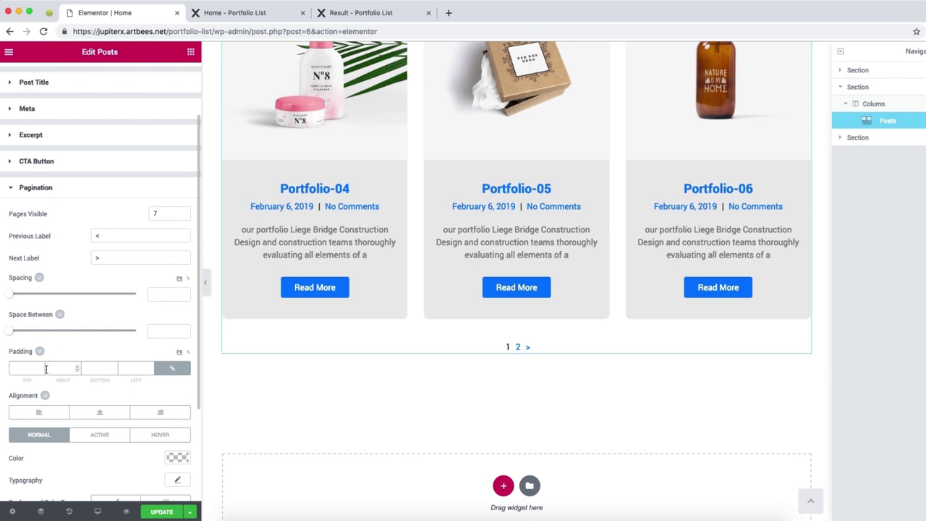
{"action": "left_click", "coordinate": [170, 368]}
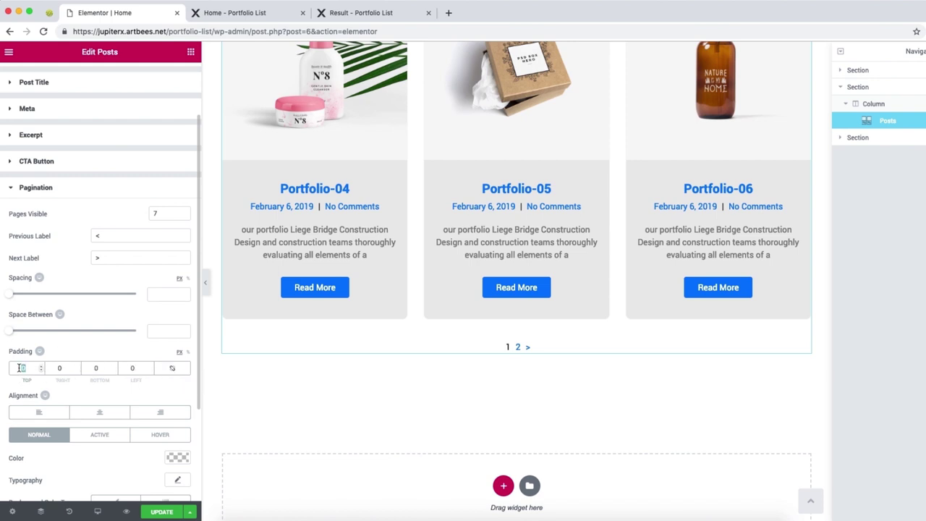
Step: Give the pagination items a solid border in #0077ff for their normal state
{"action": "scroll", "coordinate": [75, 349], "scroll_direction": "down", "scroll_amount": 4}
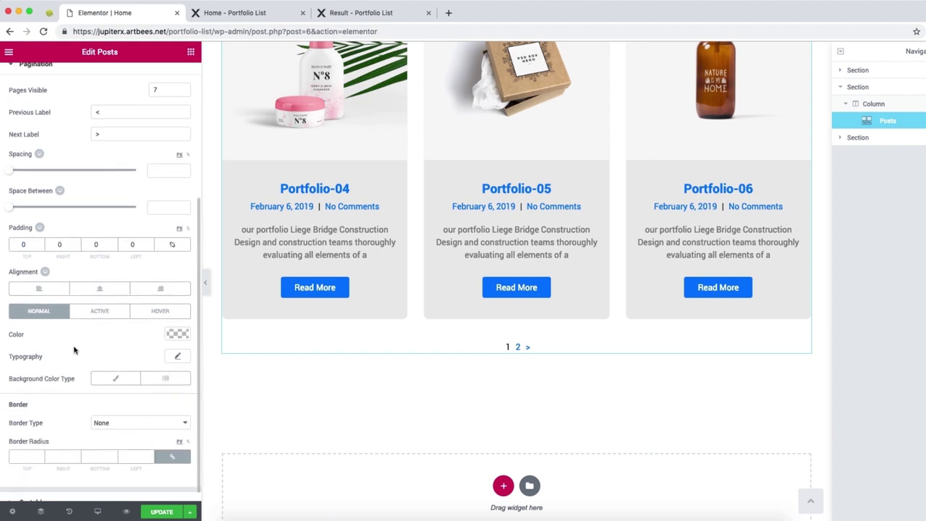
{"action": "left_click", "coordinate": [125, 409]}
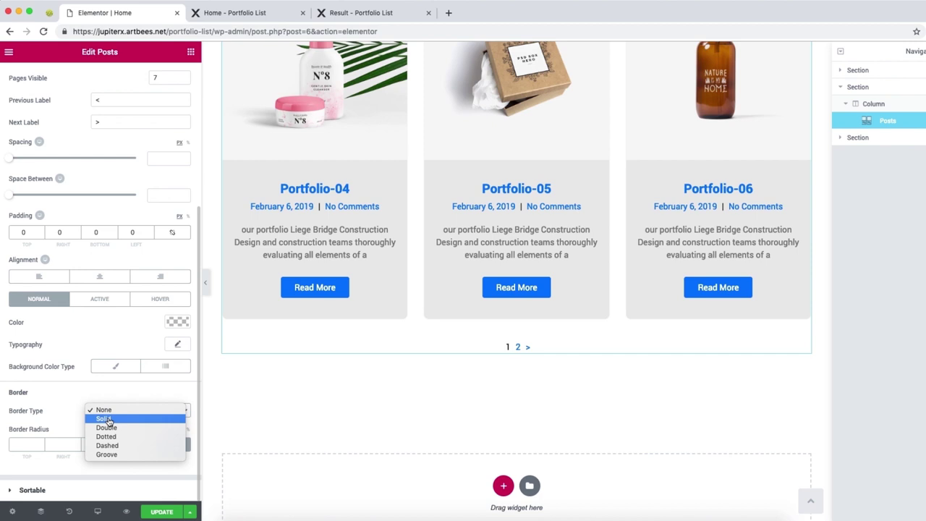
{"action": "left_click", "coordinate": [105, 419]}
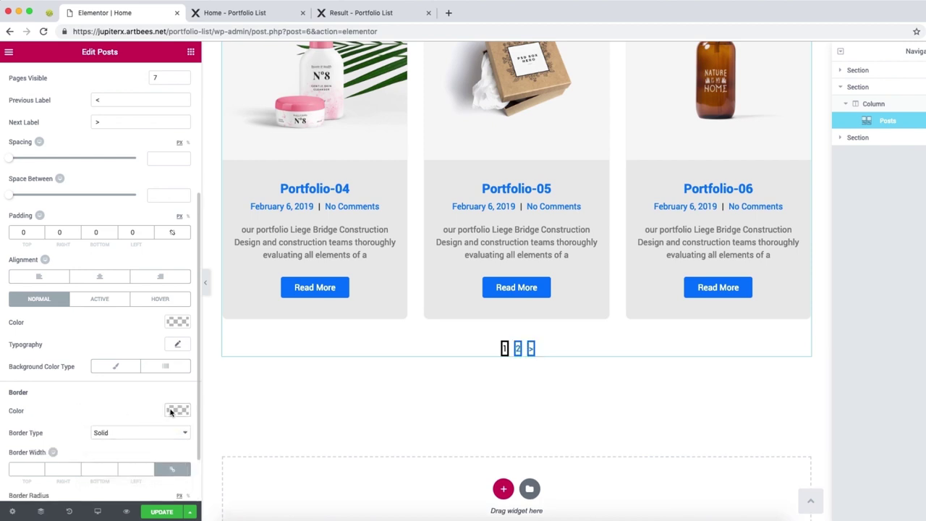
{"action": "left_click", "coordinate": [171, 412]}
{"action": "left_click", "coordinate": [91, 410]}
{"action": "type", "text": "#0077ff"}
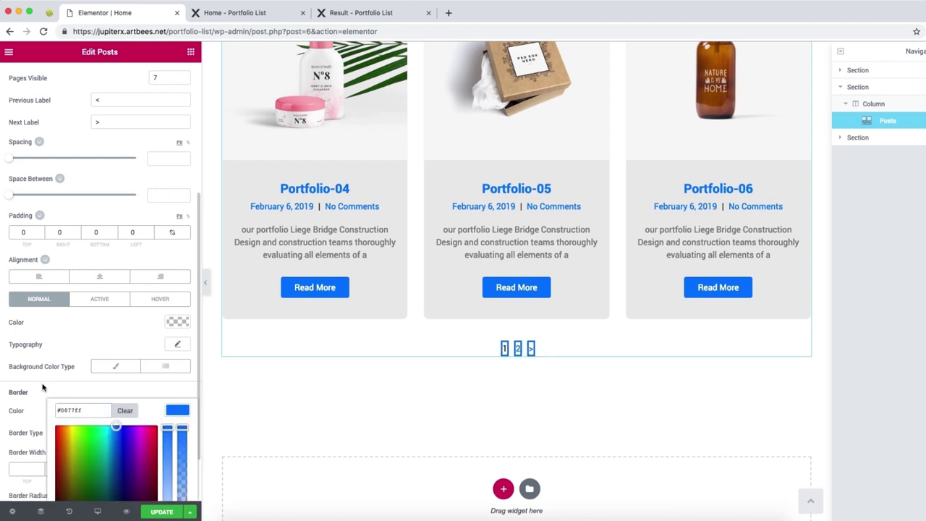
{"action": "left_click", "coordinate": [42, 388]}
Step: Set the pagination's padding to 15 px top and bottom and 22 px right and left, with a border width of 1 on all sides
{"action": "scroll", "coordinate": [54, 389], "scroll_direction": "down", "scroll_amount": 2}
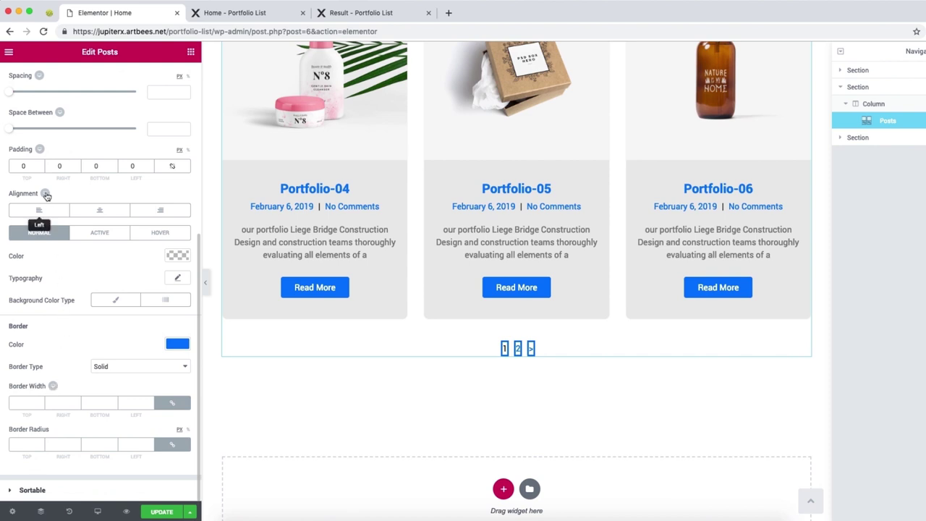
{"action": "left_click", "coordinate": [21, 165]}
{"action": "type", "text": "15"}
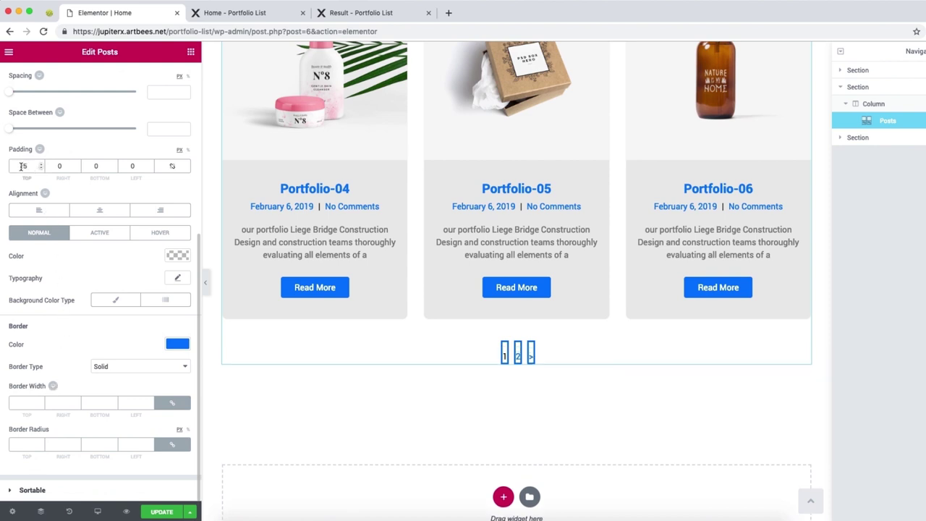
{"action": "left_click", "coordinate": [63, 165]}
{"action": "type", "text": "22"}
{"action": "left_click", "coordinate": [96, 167]}
{"action": "type", "text": "15"}
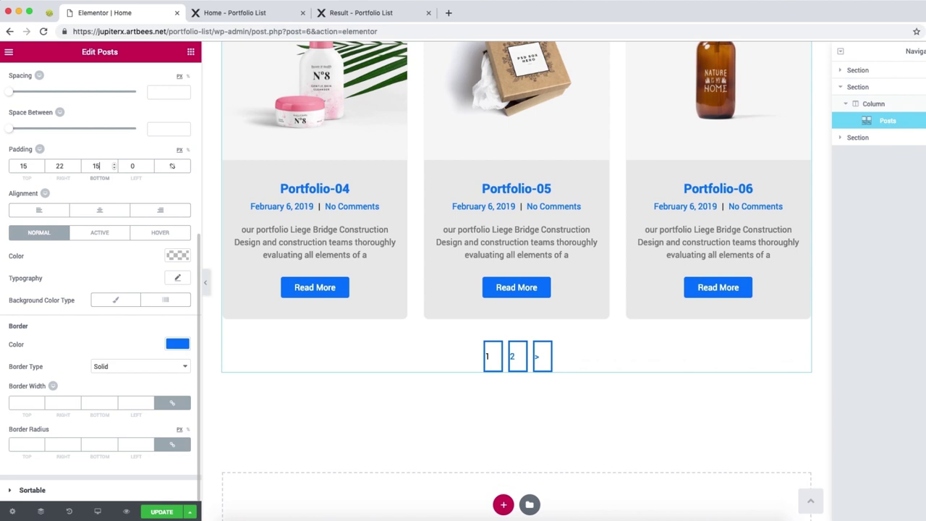
{"action": "left_click", "coordinate": [132, 167]}
{"action": "type", "text": "22"}
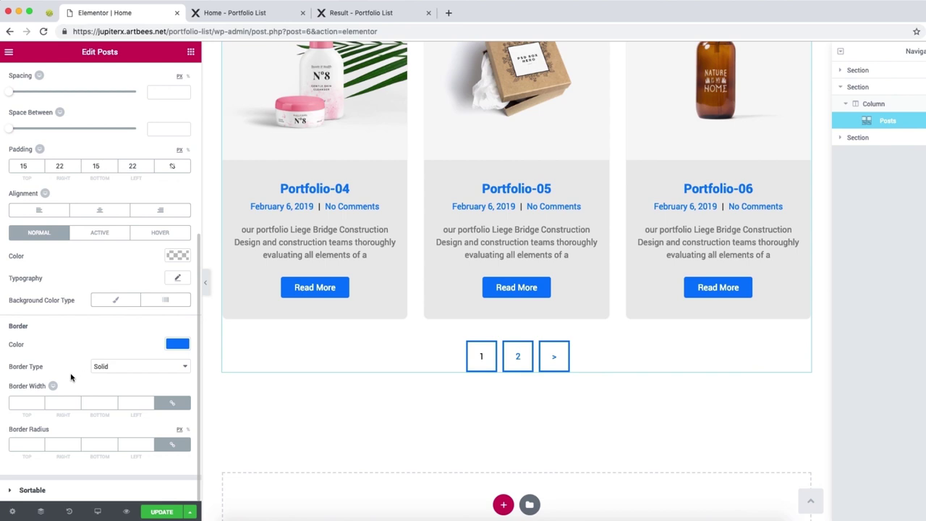
{"action": "left_click", "coordinate": [24, 402]}
{"action": "type", "text": "1"}
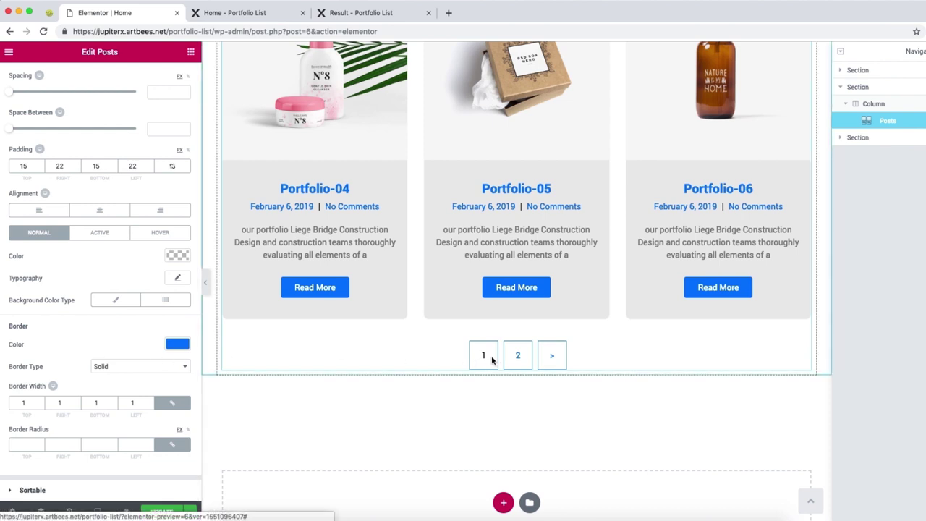
Step: Set the text color of the active pagination item to white
{"action": "left_click", "coordinate": [103, 235]}
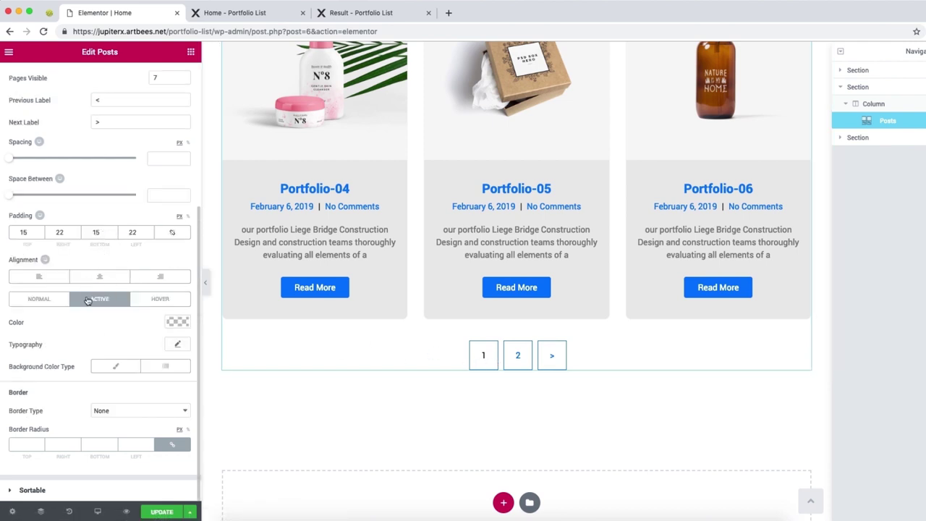
{"action": "left_click", "coordinate": [179, 323]}
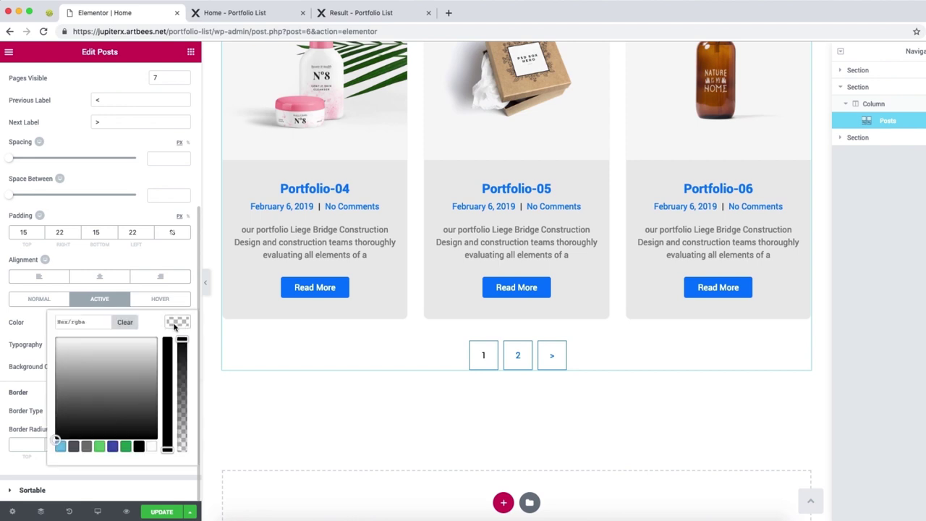
{"action": "left_click", "coordinate": [151, 446]}
{"action": "left_click", "coordinate": [36, 331]}
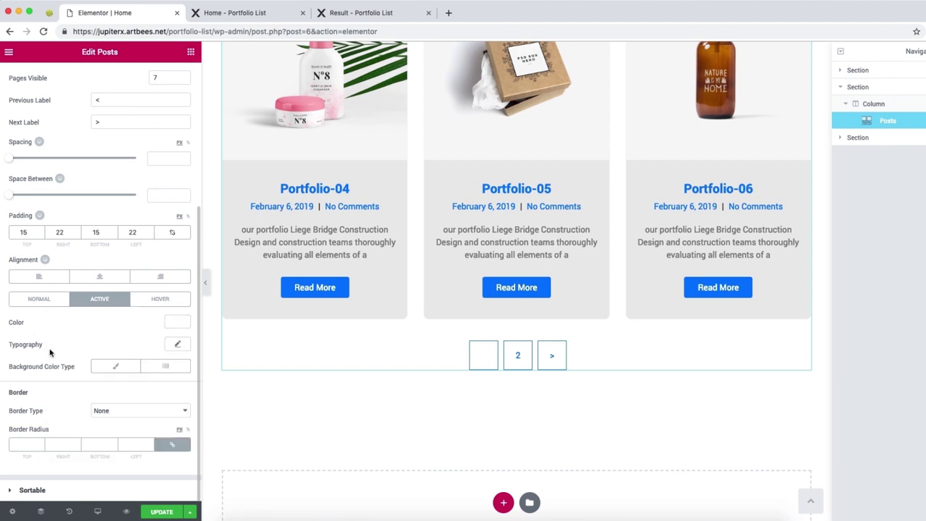
Step: Give the active pagination item a solid #0077ff background color
{"action": "left_click", "coordinate": [112, 366]}
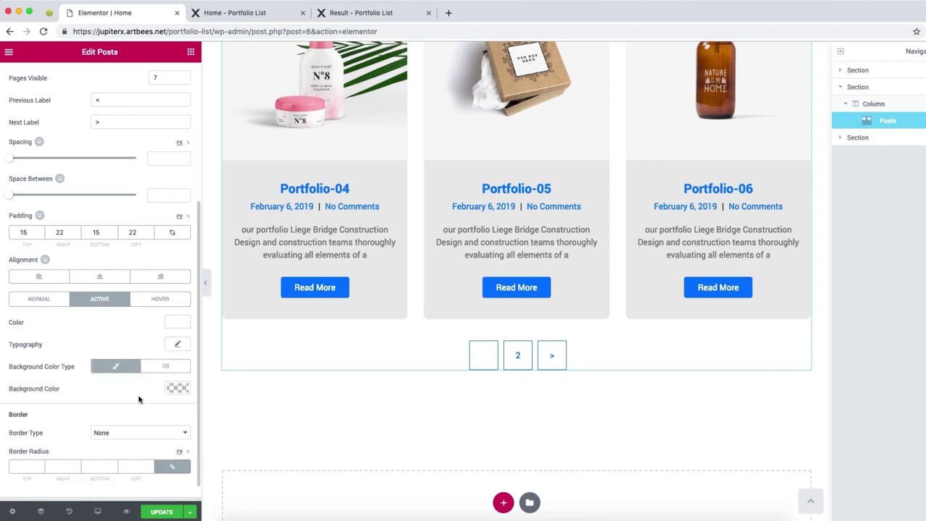
{"action": "left_click", "coordinate": [177, 388]}
{"action": "left_click", "coordinate": [91, 389]}
{"action": "key", "text": "ctrl+v"}
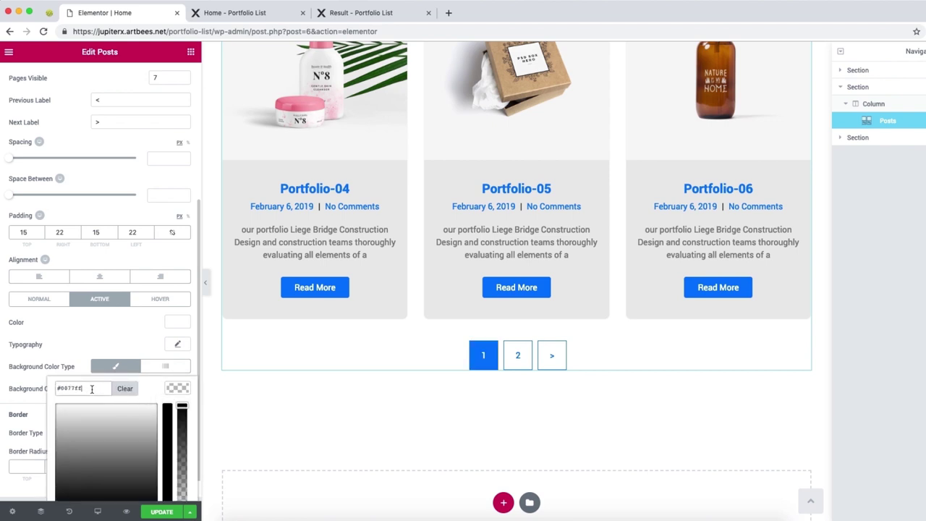
{"action": "left_click", "coordinate": [85, 341]}
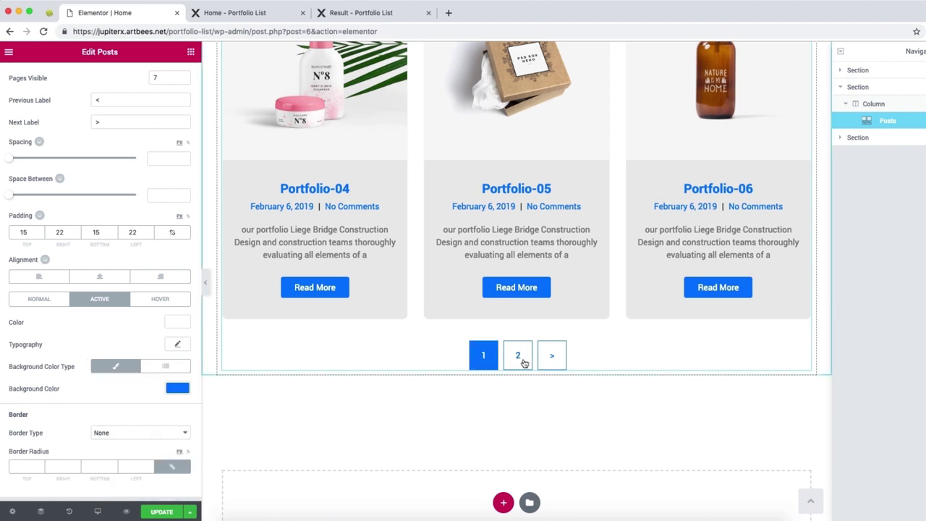
Step: Set the pagination items' text color to white for their hover state
{"action": "left_click", "coordinate": [152, 302]}
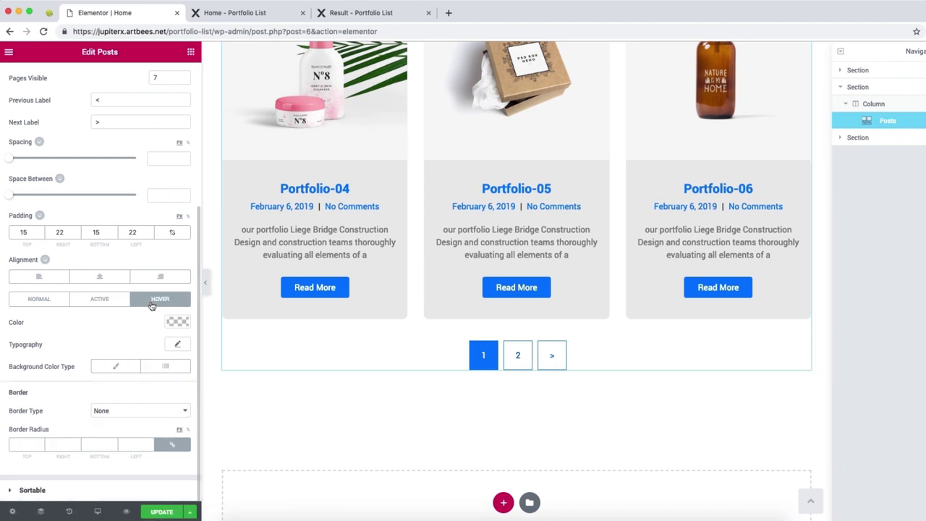
{"action": "left_click", "coordinate": [171, 322]}
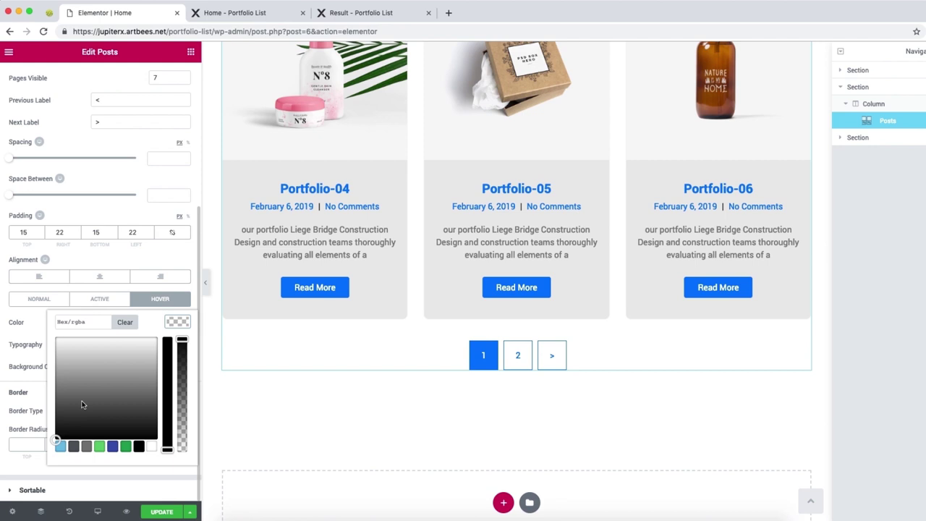
{"action": "left_click", "coordinate": [31, 337]}
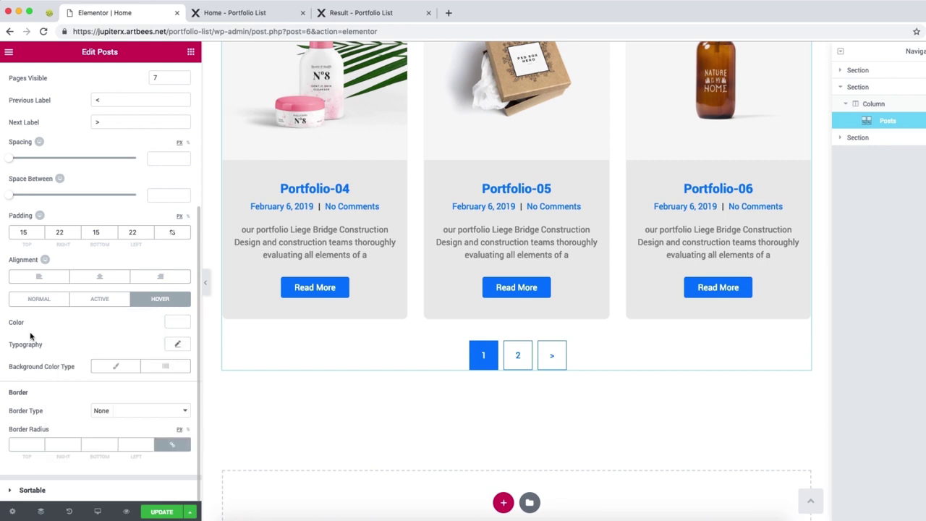
Step: Give the pagination items a solid #0077ff background color for their hover state
{"action": "left_click", "coordinate": [112, 369]}
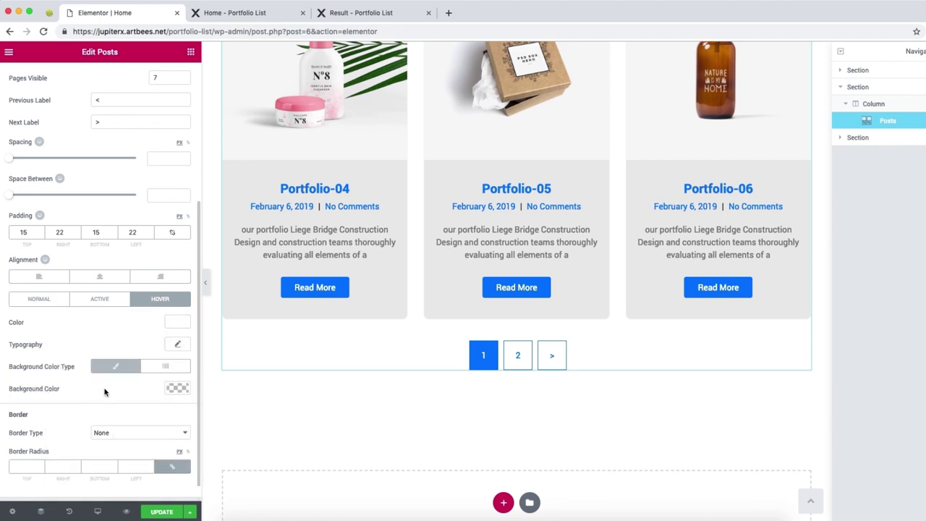
{"action": "left_click", "coordinate": [175, 391]}
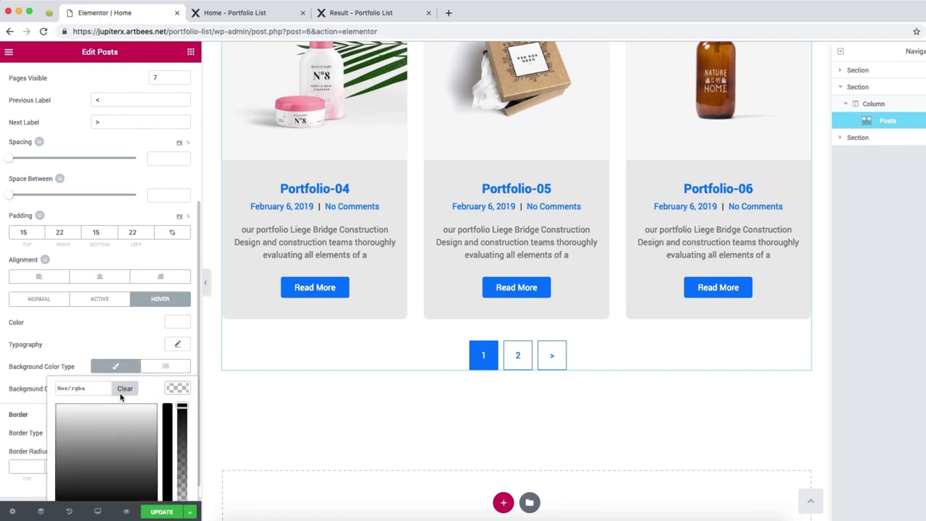
{"action": "left_click", "coordinate": [84, 388]}
{"action": "type", "text": "#0077ff"}
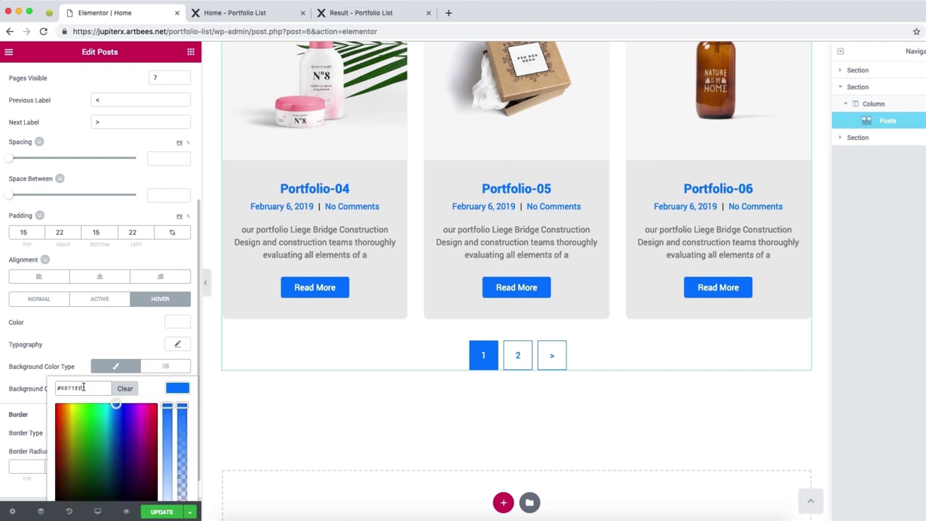
{"action": "left_click", "coordinate": [75, 347]}
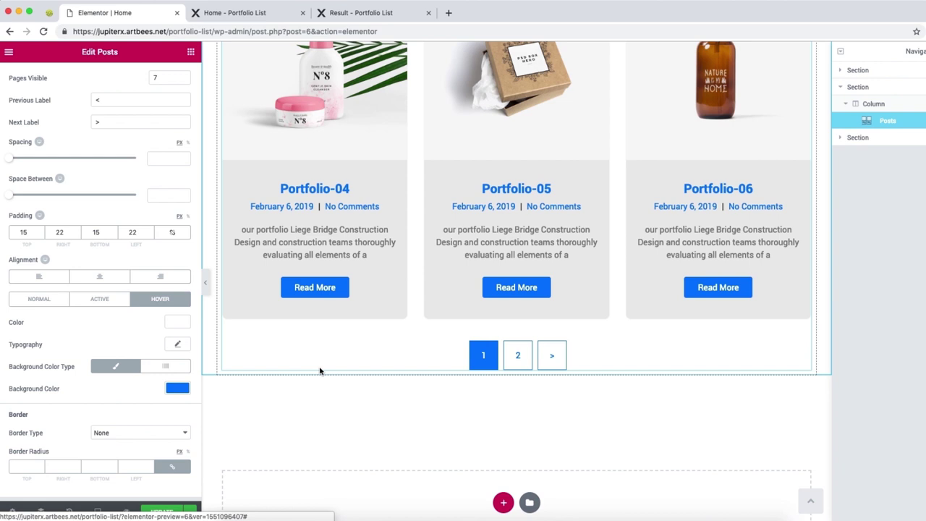
Step: Give the hovered pagination items a solid border type and a border radius of 4 px on all corners
{"action": "scroll", "coordinate": [62, 400], "scroll_direction": "down", "scroll_amount": 1}
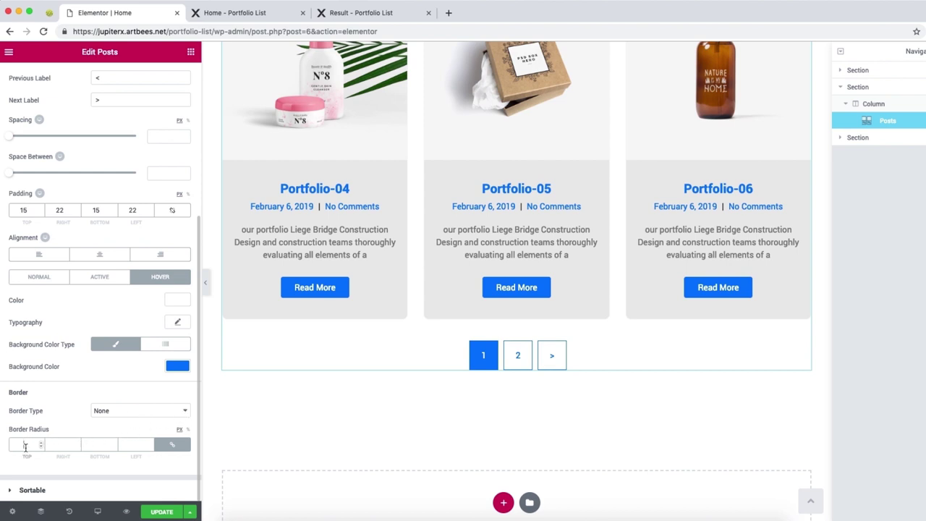
{"action": "left_click", "coordinate": [109, 414]}
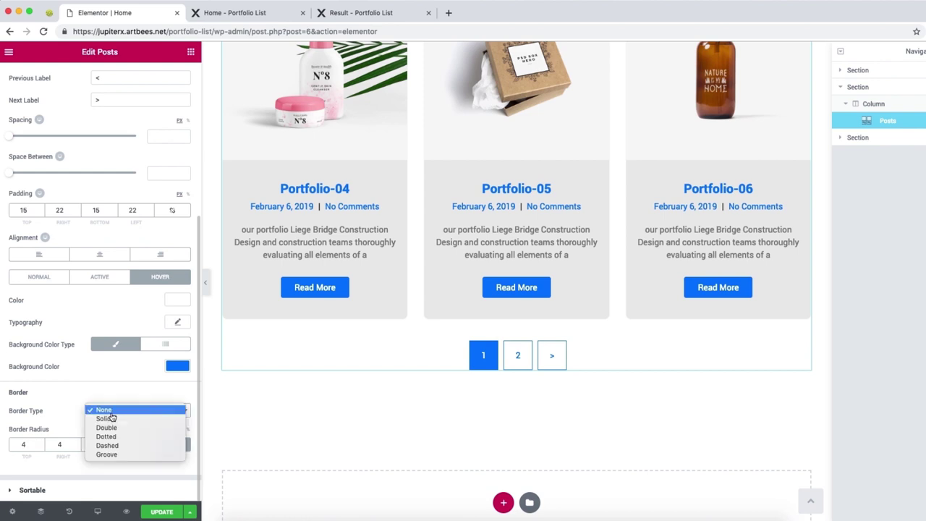
{"action": "left_click", "coordinate": [114, 425]}
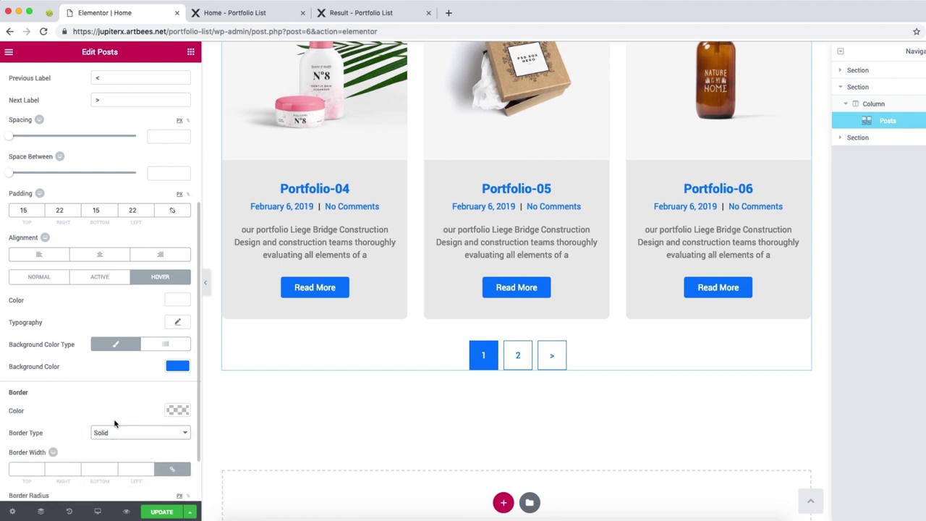
{"action": "scroll", "coordinate": [40, 452], "scroll_direction": "down", "scroll_amount": 2}
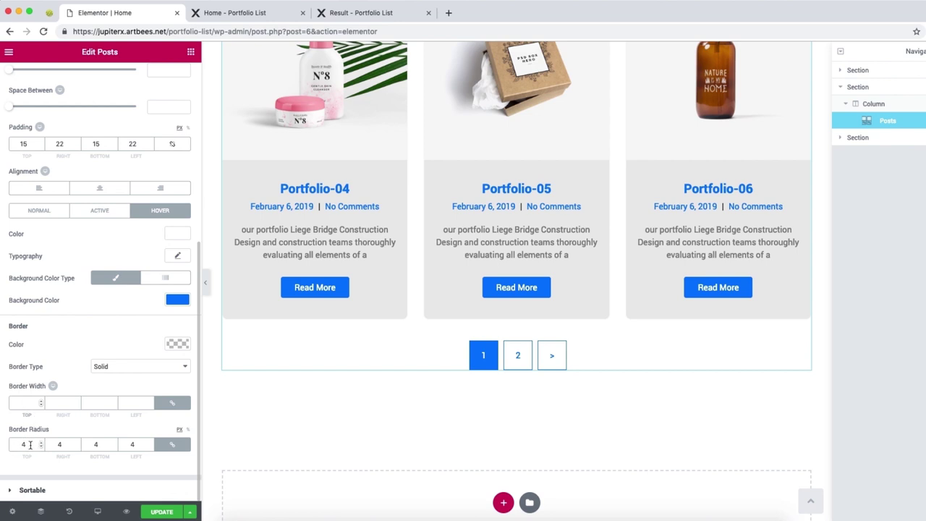
Step: Try a border radius of 10 px on the pagination items in both the hover and normal states
{"action": "double_click", "coordinate": [13, 445]}
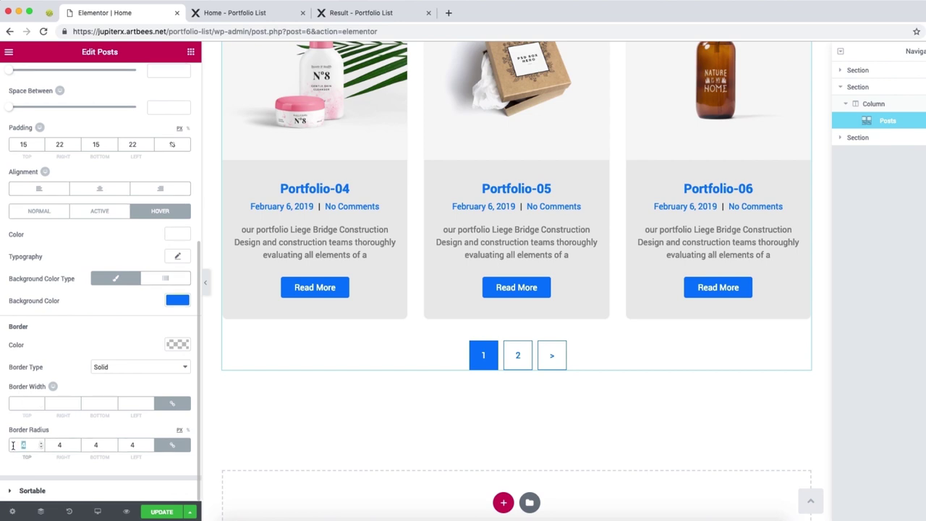
{"action": "type", "text": "10"}
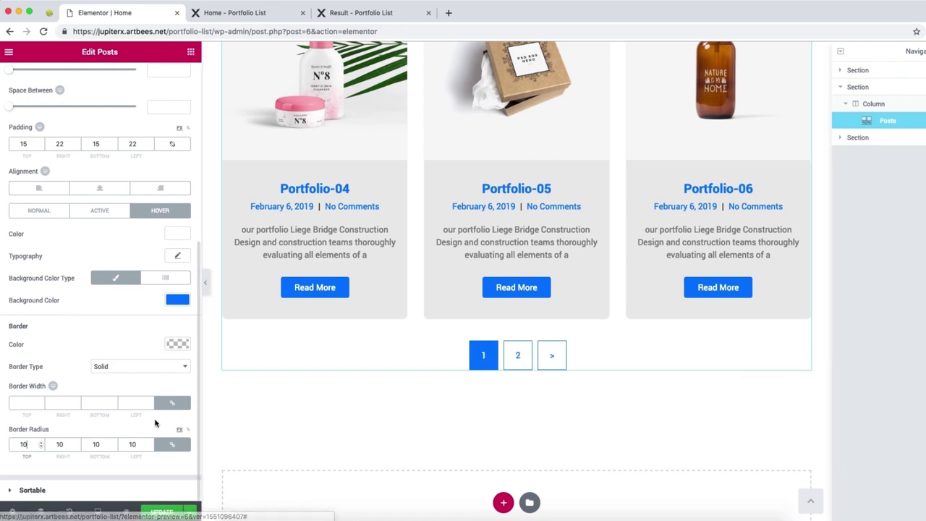
{"action": "left_click", "coordinate": [42, 210]}
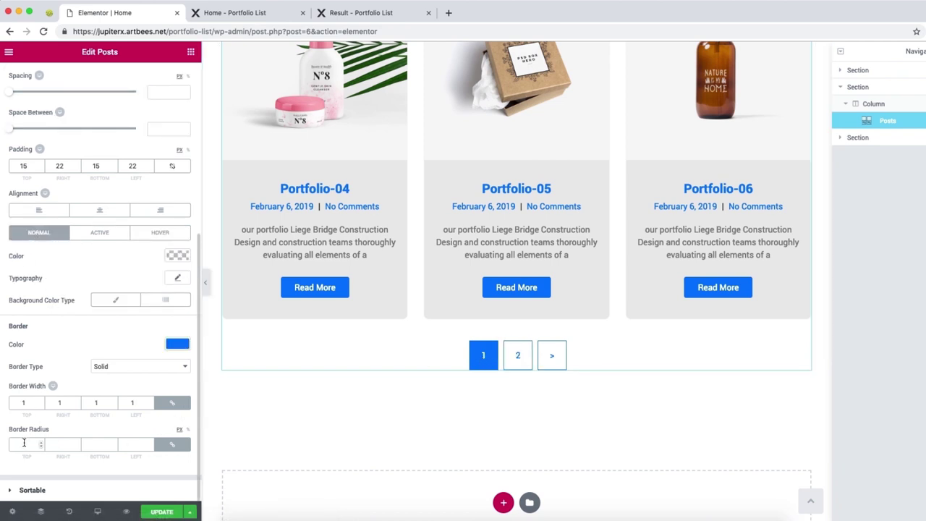
{"action": "type", "text": "10"}
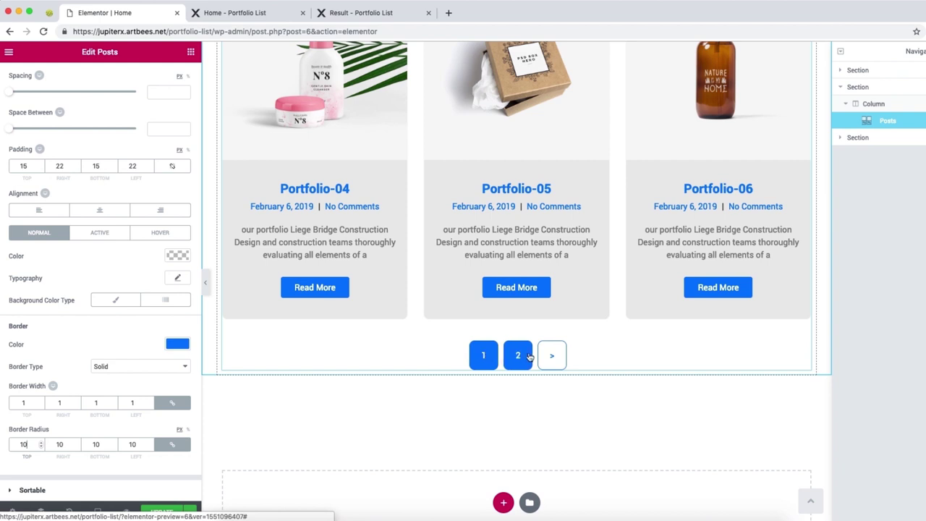
Step: Set the pagination items' border radius to 4 px in both the normal and hover states, and close the pagination settings
{"action": "left_click_drag", "start_coordinate": [30, 444], "coordinate": [12, 445]}
{"action": "type", "text": "4"}
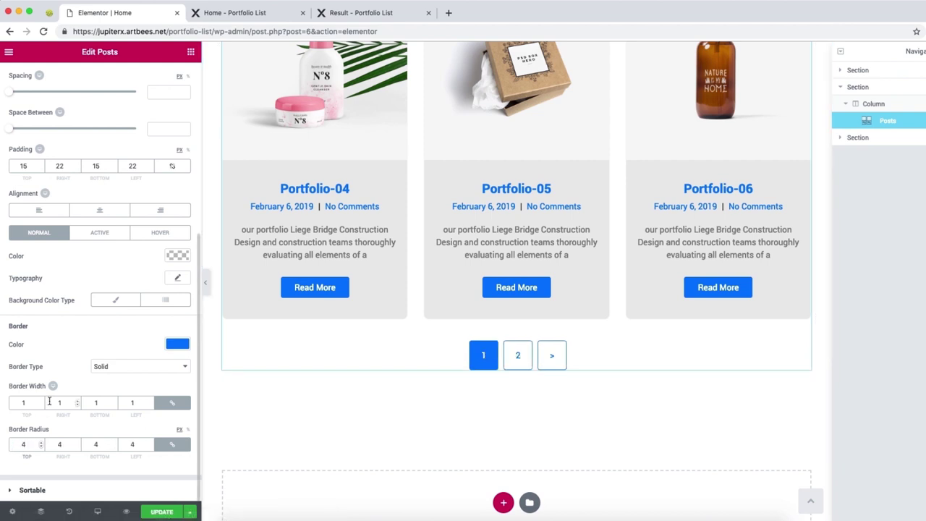
{"action": "left_click", "coordinate": [165, 234]}
{"action": "type", "text": "4"}
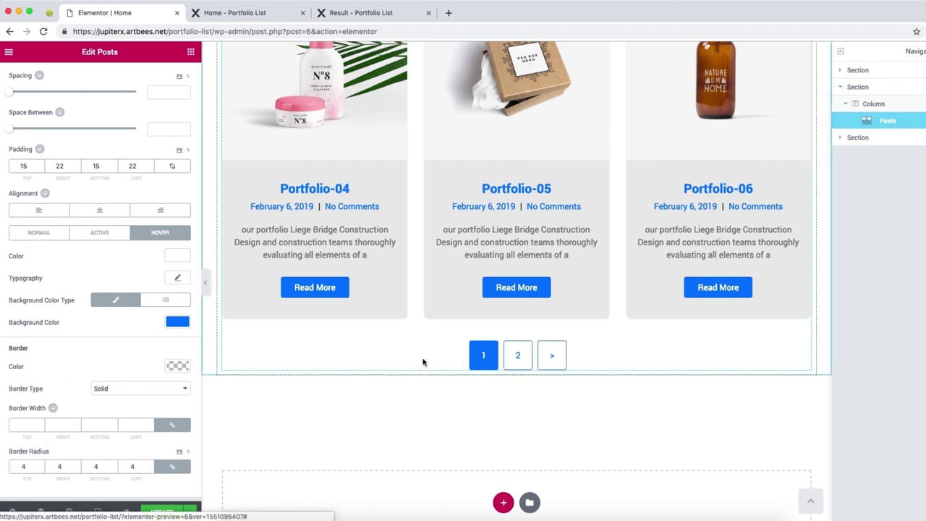
{"action": "scroll", "coordinate": [66, 312], "scroll_direction": "up", "scroll_amount": 5}
{"action": "scroll", "coordinate": [58, 318], "scroll_direction": "up", "scroll_amount": 2}
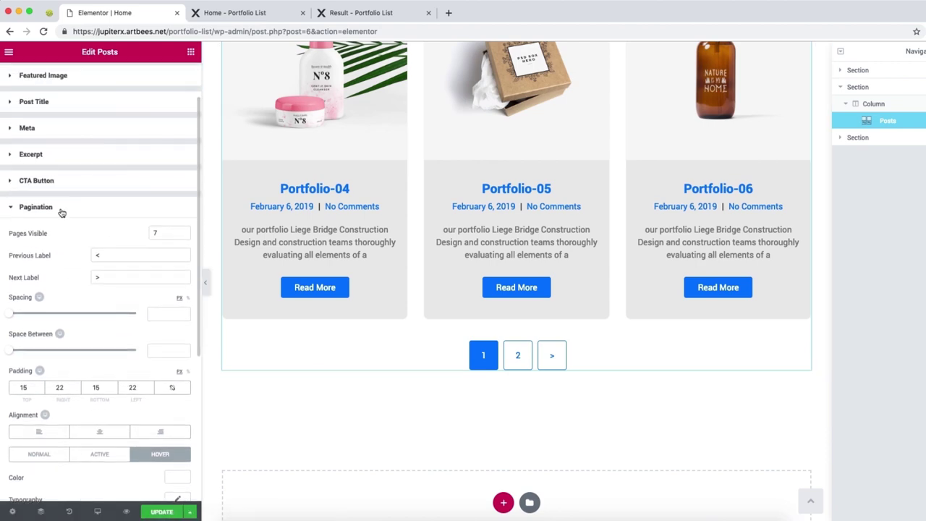
{"action": "left_click", "coordinate": [68, 207]}
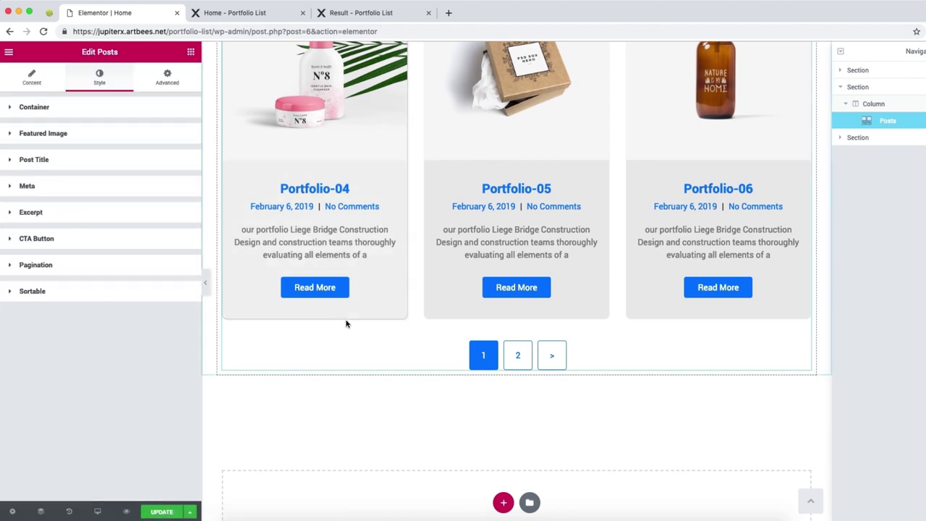
Step: Set the spacing of the Sortable filter items above the portfolio list to 20 px on all sides
{"action": "scroll", "coordinate": [350, 321], "scroll_direction": "up", "scroll_amount": 10}
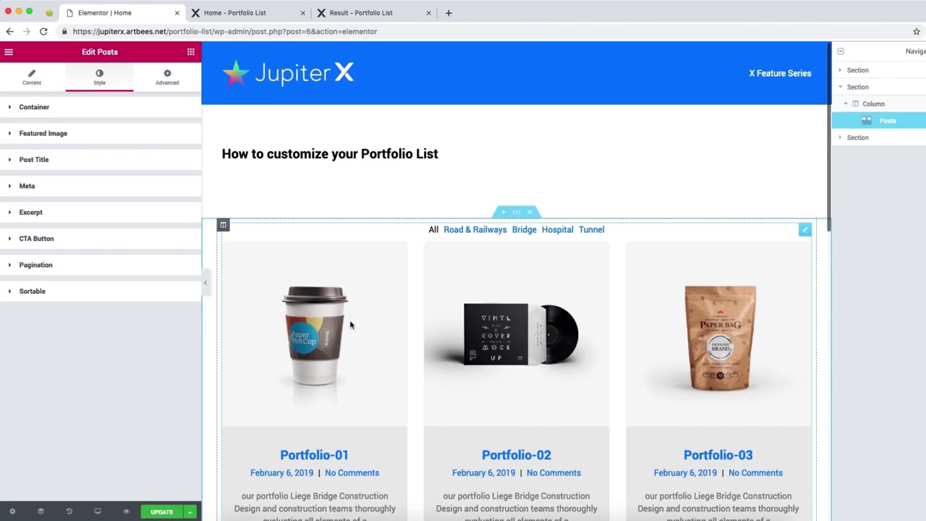
{"action": "left_click", "coordinate": [57, 296]}
{"action": "scroll", "coordinate": [57, 322], "scroll_direction": "down", "scroll_amount": 4}
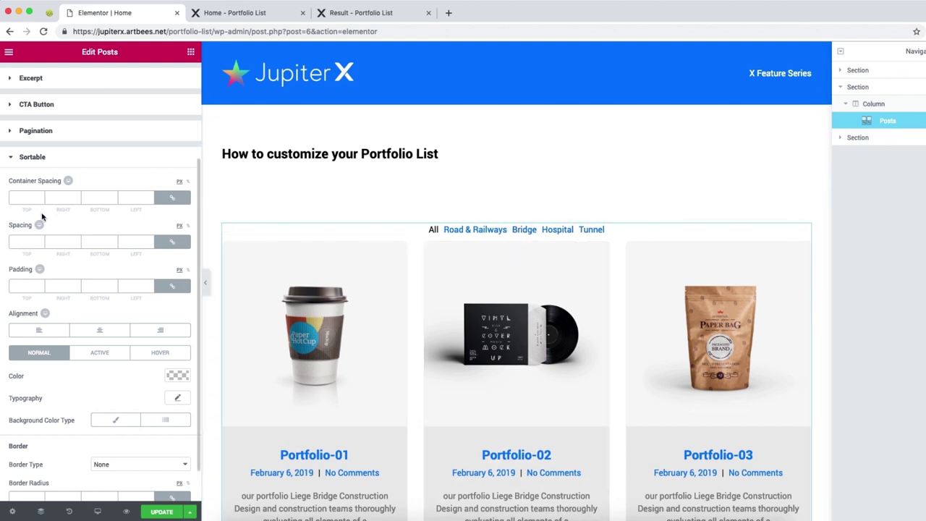
{"action": "left_click", "coordinate": [29, 242]}
{"action": "type", "text": "20"}
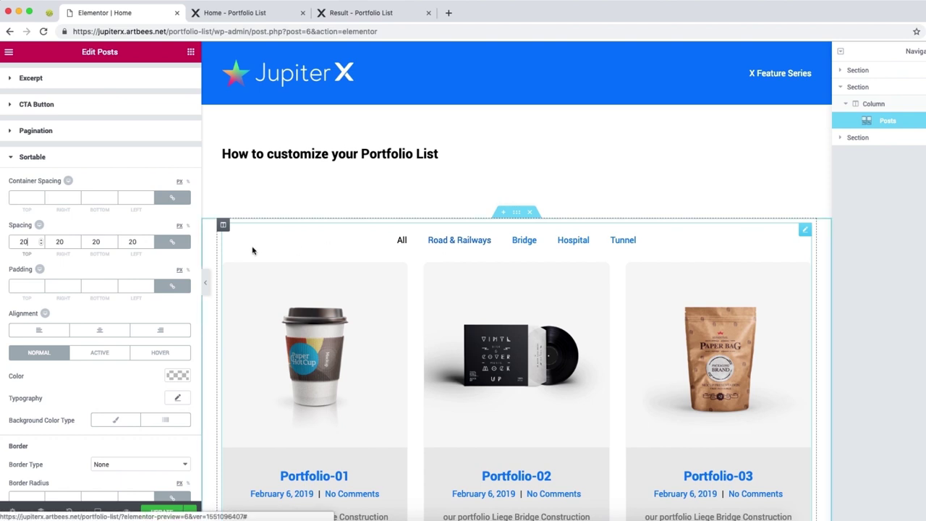
Step: Try the left, center and right alignments on the sortable filter
{"action": "scroll", "coordinate": [119, 266], "scroll_direction": "down", "scroll_amount": 1}
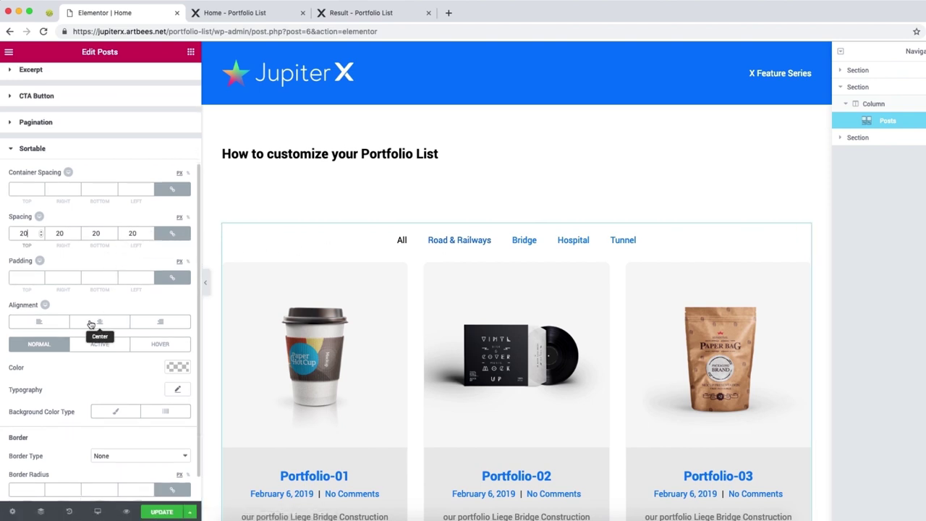
{"action": "left_click", "coordinate": [45, 324]}
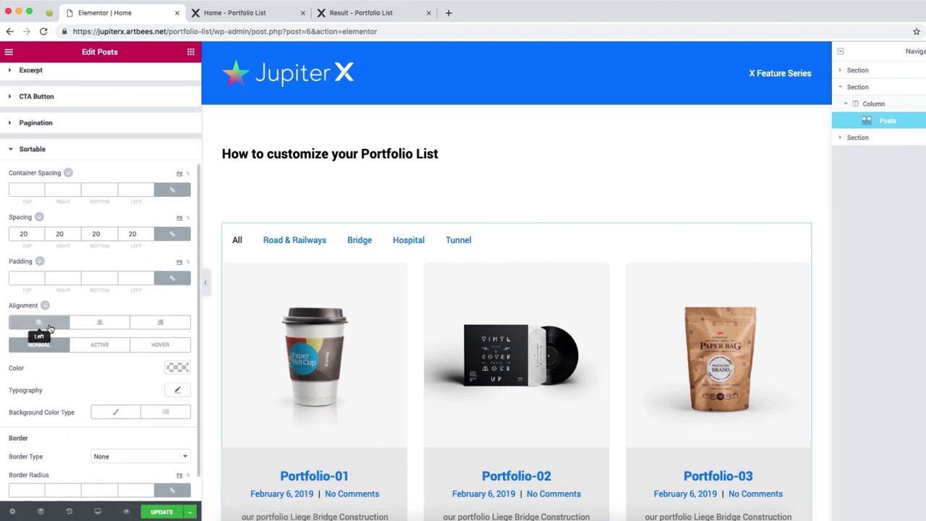
{"action": "left_click", "coordinate": [97, 323]}
{"action": "left_click", "coordinate": [149, 323]}
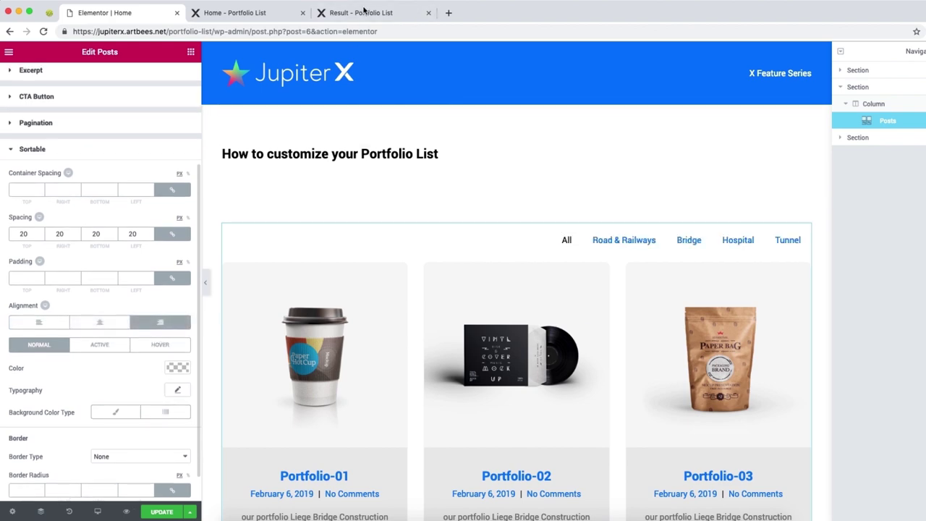
Step: Check the filter's alignment on the Result page and center the sortable filter in the Elementor editor accordingly
{"action": "left_click", "coordinate": [361, 12]}
{"action": "scroll", "coordinate": [462, 226], "scroll_direction": "up", "scroll_amount": 3}
{"action": "scroll", "coordinate": [461, 226], "scroll_direction": "up", "scroll_amount": 10}
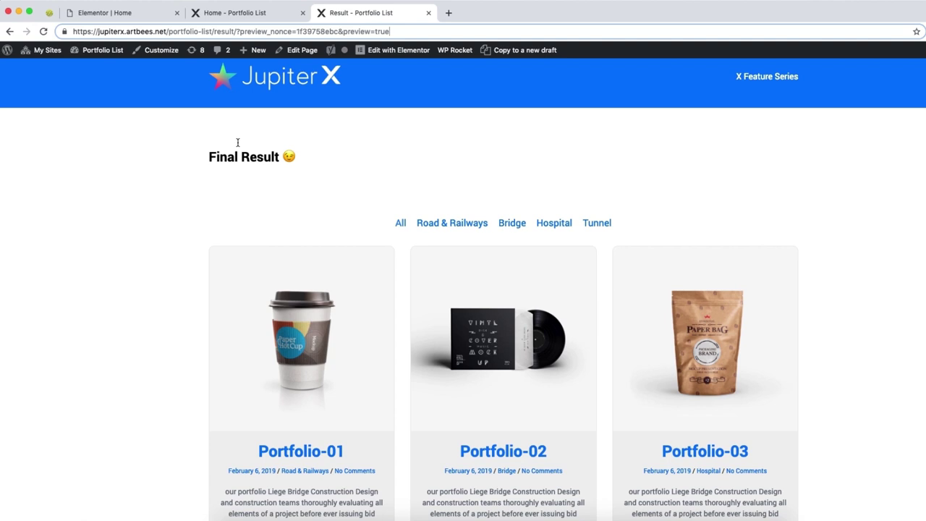
{"action": "left_click", "coordinate": [130, 15]}
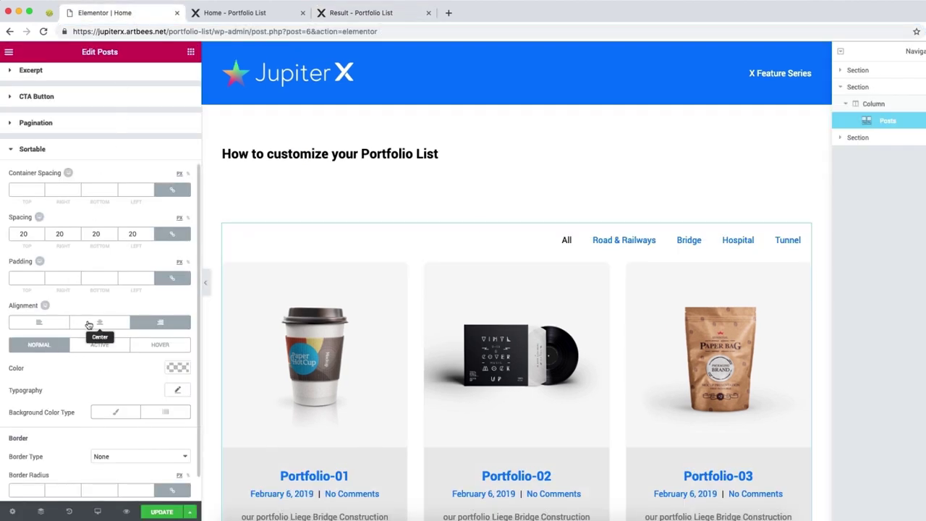
{"action": "left_click", "coordinate": [88, 325]}
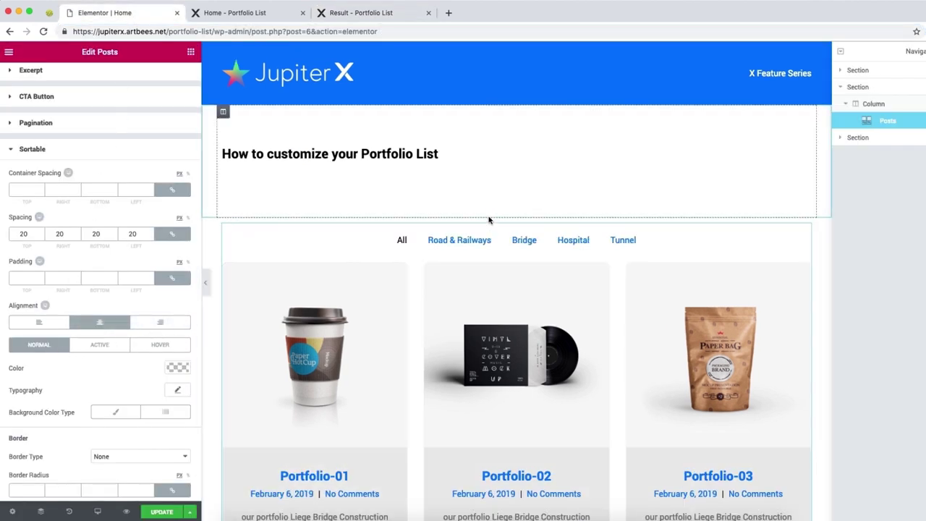
Step: Look over the remaining Sortable style options, close that section and save the page
{"action": "scroll", "coordinate": [467, 241], "scroll_direction": "down", "scroll_amount": 1}
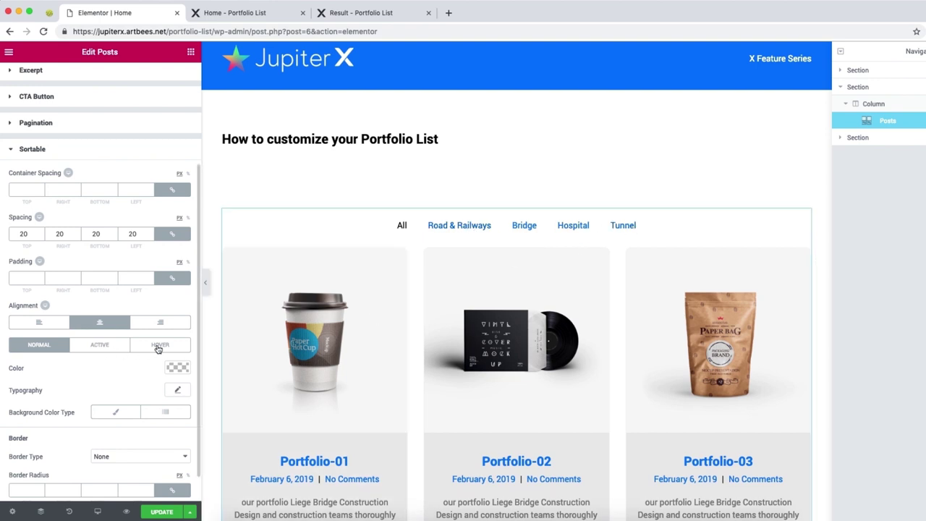
{"action": "scroll", "coordinate": [122, 352], "scroll_direction": "down", "scroll_amount": 1}
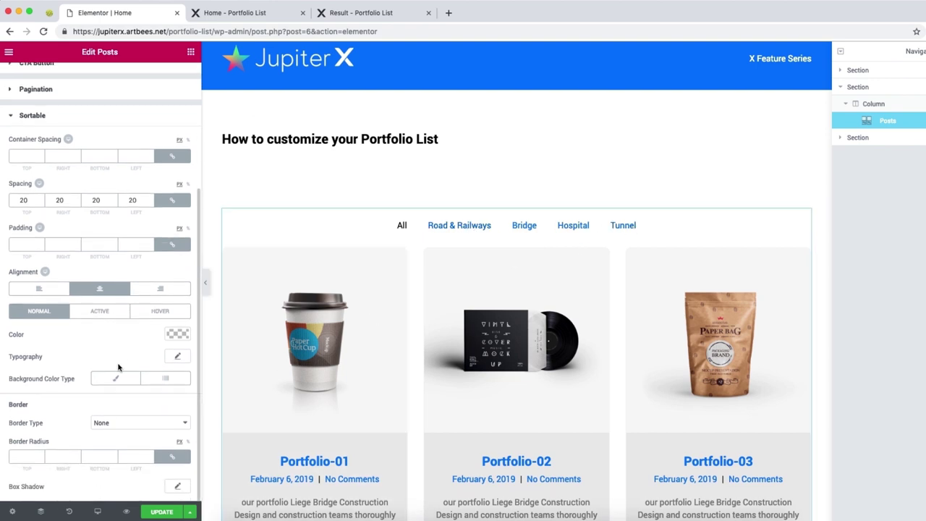
{"action": "scroll", "coordinate": [59, 333], "scroll_direction": "up", "scroll_amount": 2}
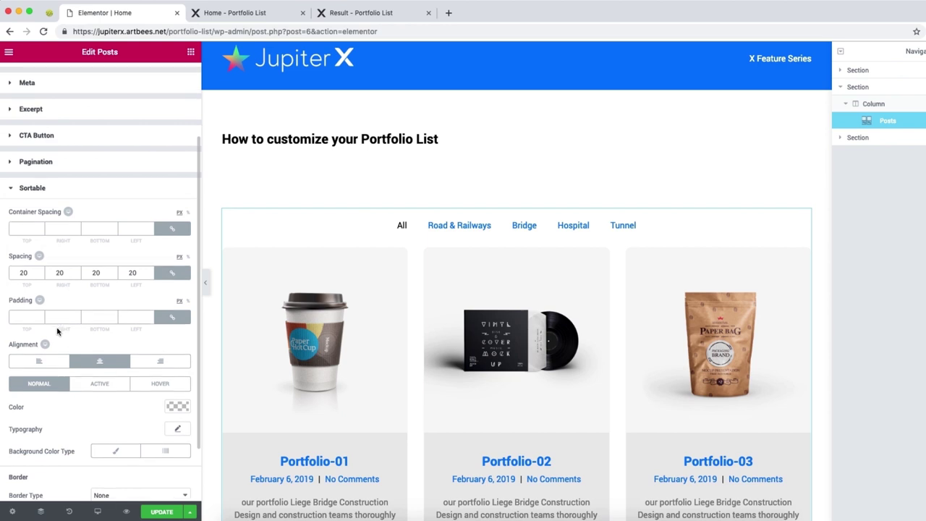
{"action": "left_click", "coordinate": [63, 200]}
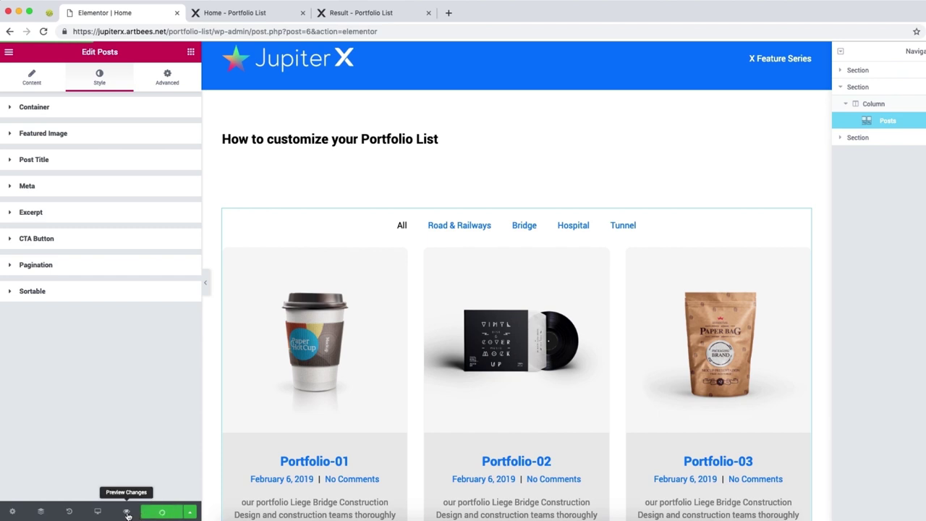
Step: Preview the saved page and look over the styled portfolio list on the Home page
{"action": "left_click", "coordinate": [126, 512]}
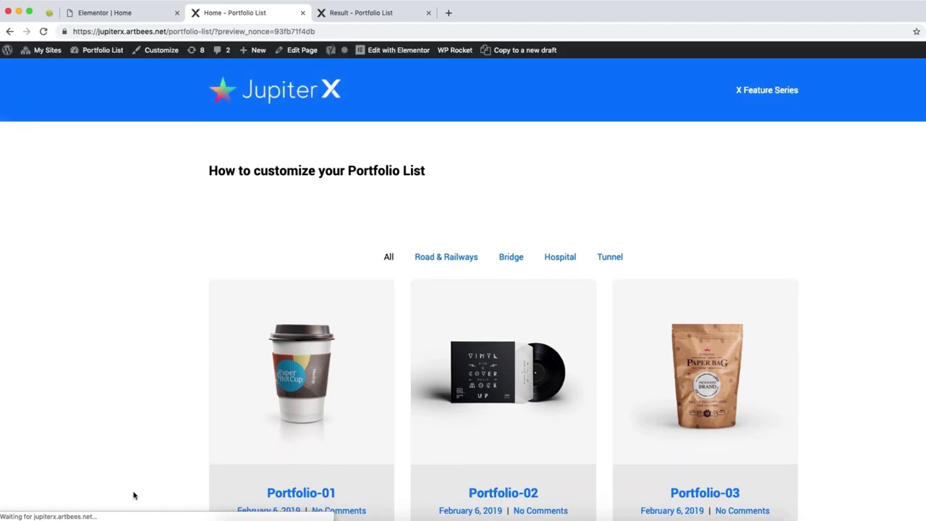
{"action": "scroll", "coordinate": [130, 410], "scroll_direction": "down", "scroll_amount": 3}
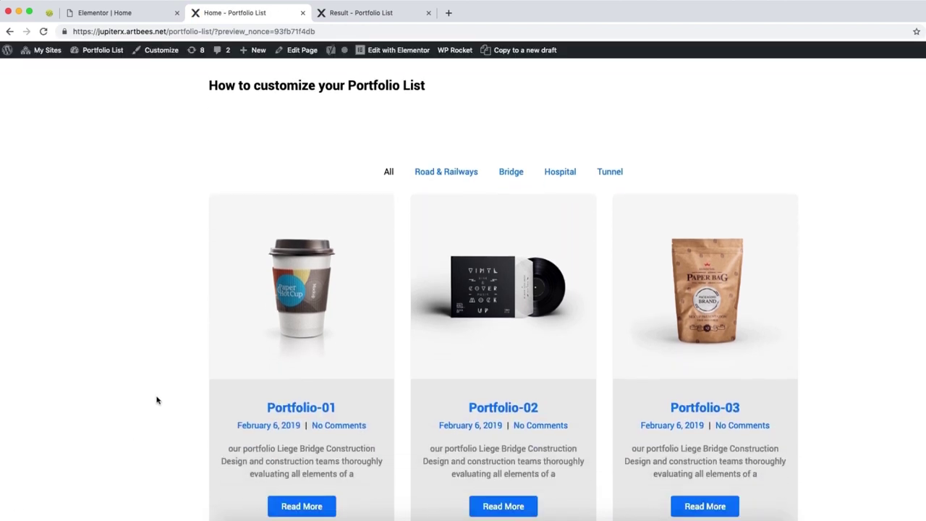
{"action": "scroll", "coordinate": [156, 400], "scroll_direction": "down", "scroll_amount": 1}
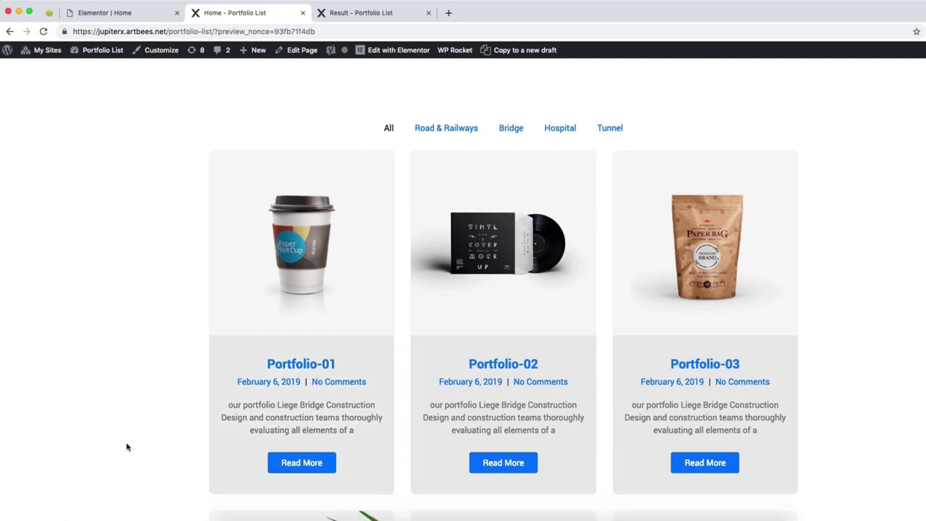
{"action": "scroll", "coordinate": [127, 447], "scroll_direction": "down", "scroll_amount": 3}
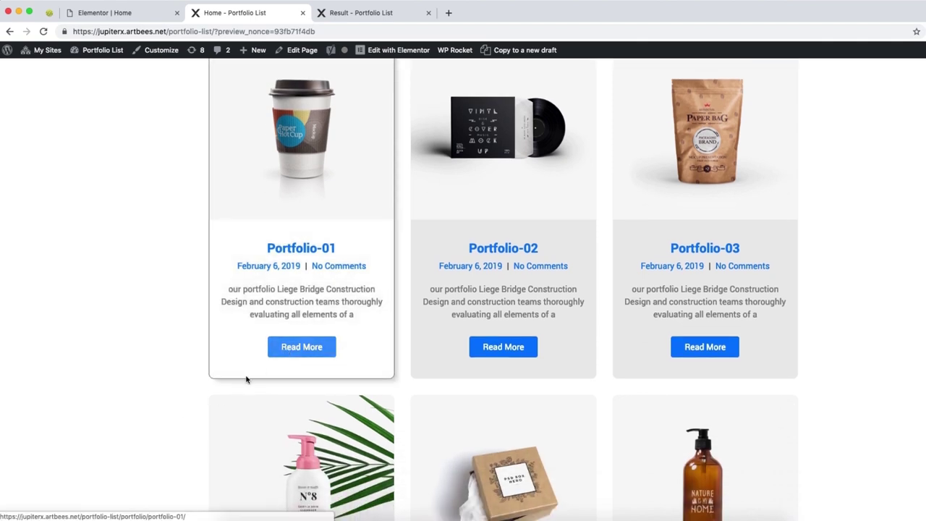
Step: Compare with the portfolio list on the Result page, including the second page of its pagination
{"action": "left_click", "coordinate": [369, 12]}
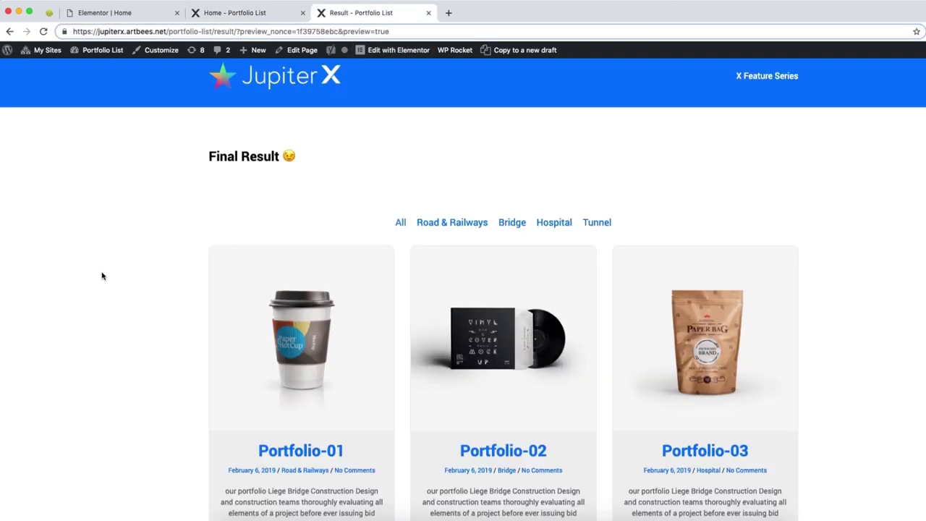
{"action": "scroll", "coordinate": [102, 275], "scroll_direction": "down", "scroll_amount": 4}
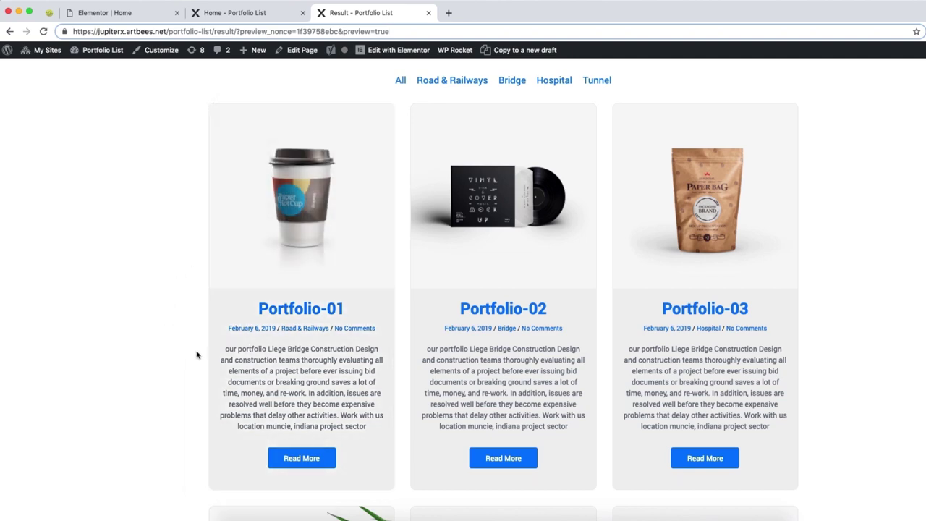
{"action": "scroll", "coordinate": [210, 355], "scroll_direction": "down", "scroll_amount": 2}
{"action": "scroll", "coordinate": [96, 380], "scroll_direction": "down", "scroll_amount": 10}
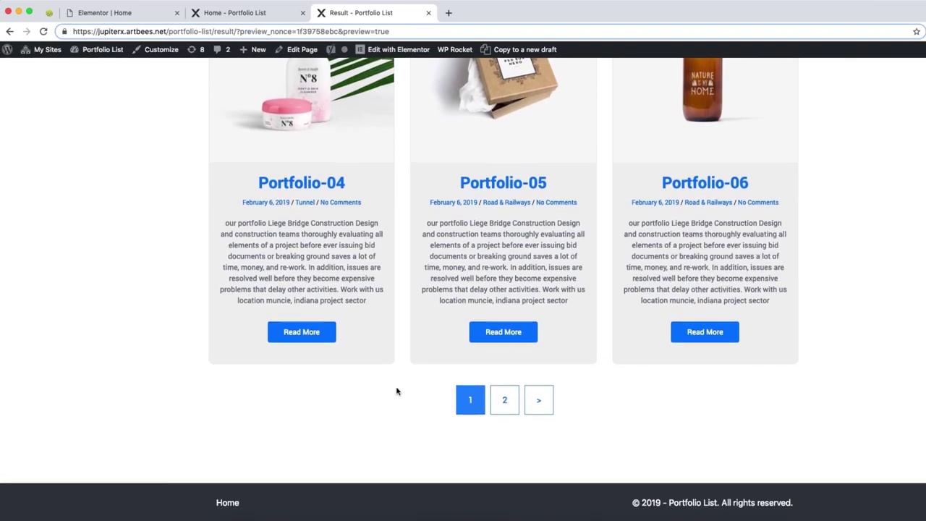
{"action": "left_click", "coordinate": [505, 400]}
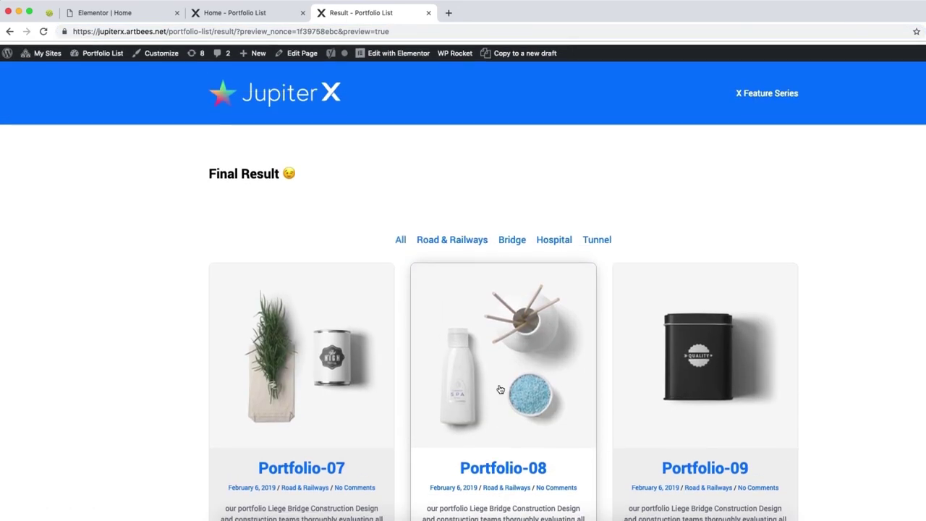
{"action": "scroll", "coordinate": [498, 395], "scroll_direction": "down", "scroll_amount": 5}
{"action": "left_click", "coordinate": [499, 397]}
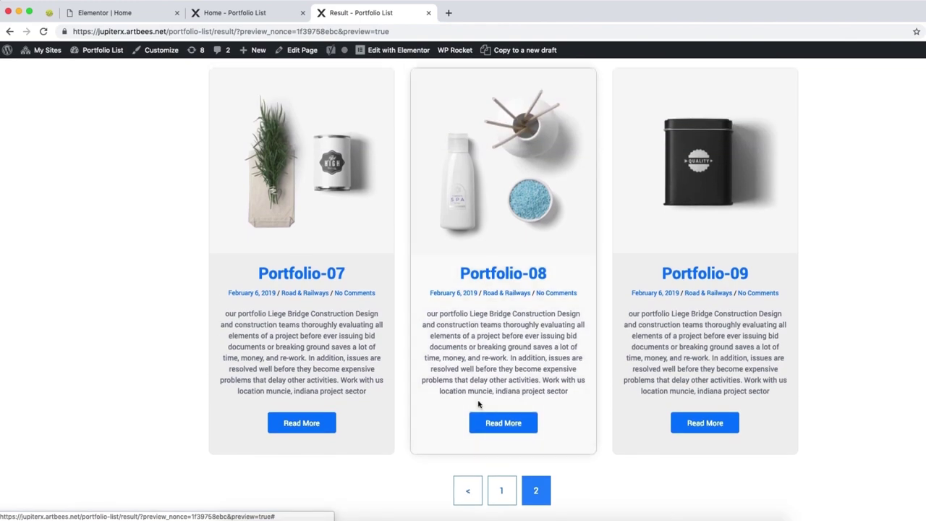
Step: Test the pagination on the Home page preview by going to page 2 and back to the previous page
{"action": "left_click", "coordinate": [250, 14]}
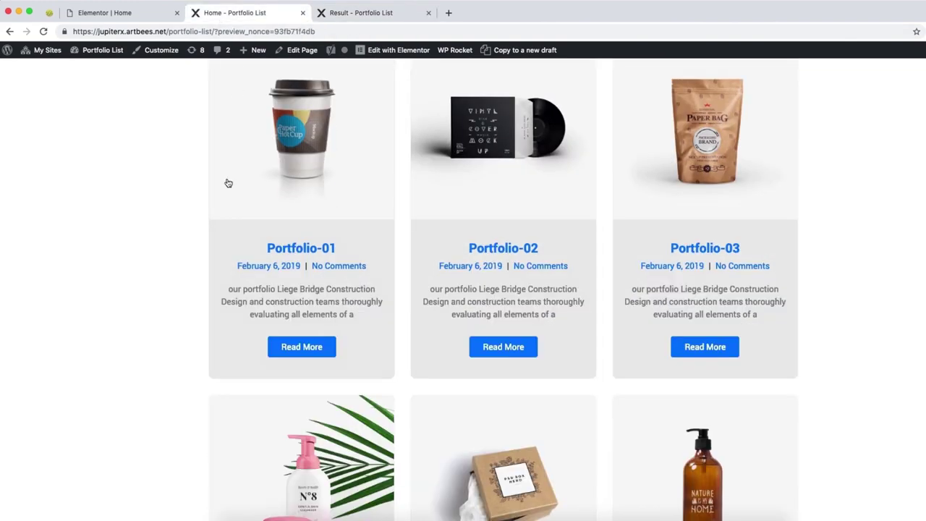
{"action": "scroll", "coordinate": [227, 181], "scroll_direction": "down", "scroll_amount": 5}
{"action": "left_click", "coordinate": [505, 399]}
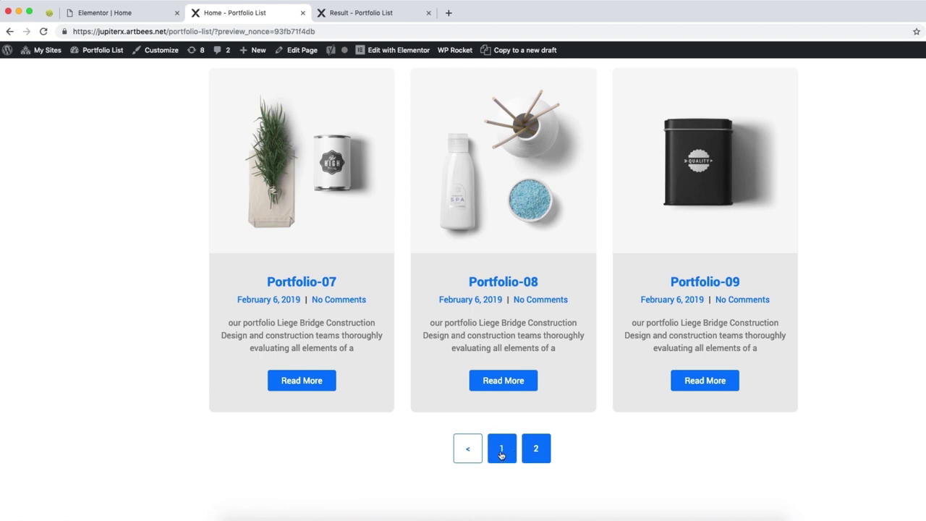
{"action": "left_click", "coordinate": [468, 449]}
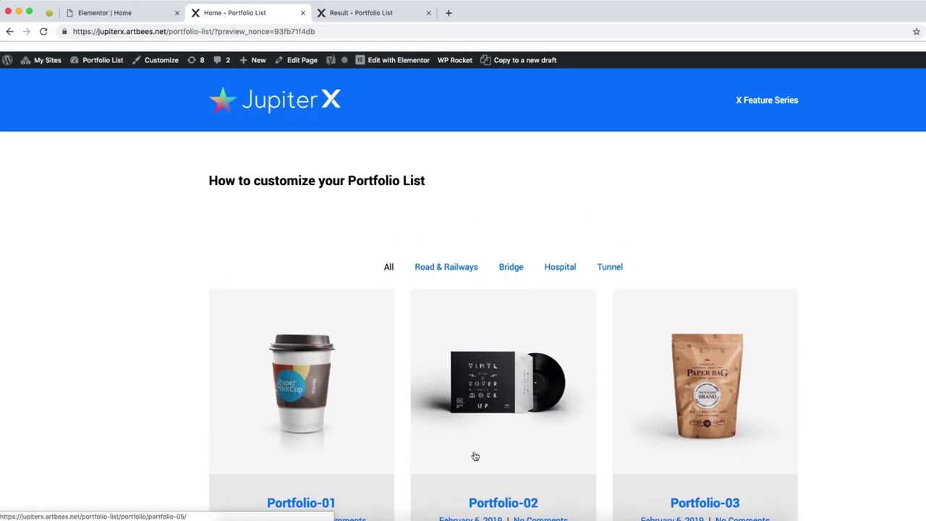
Step: Test the sortable filter with Road & Railways, Bridge, Hospital and Tunnel, and return it to All
{"action": "left_click", "coordinate": [448, 257]}
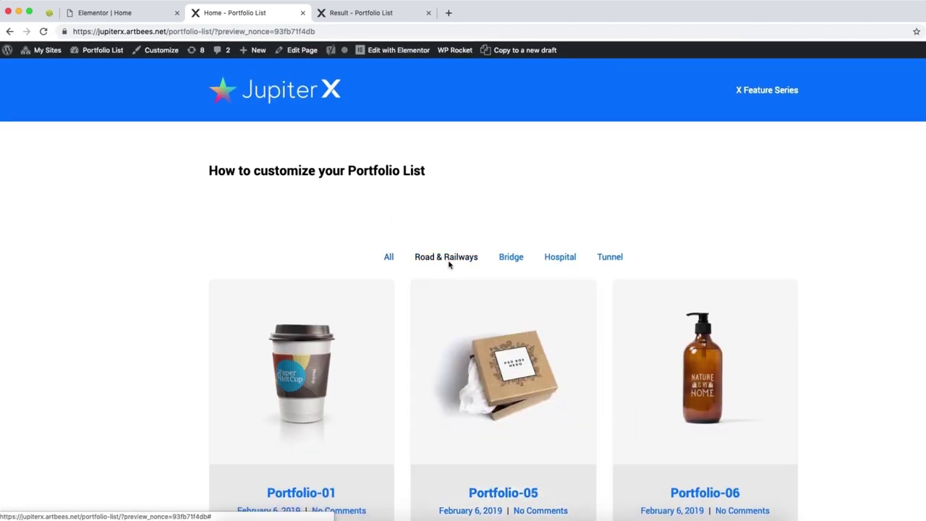
{"action": "left_click", "coordinate": [516, 261]}
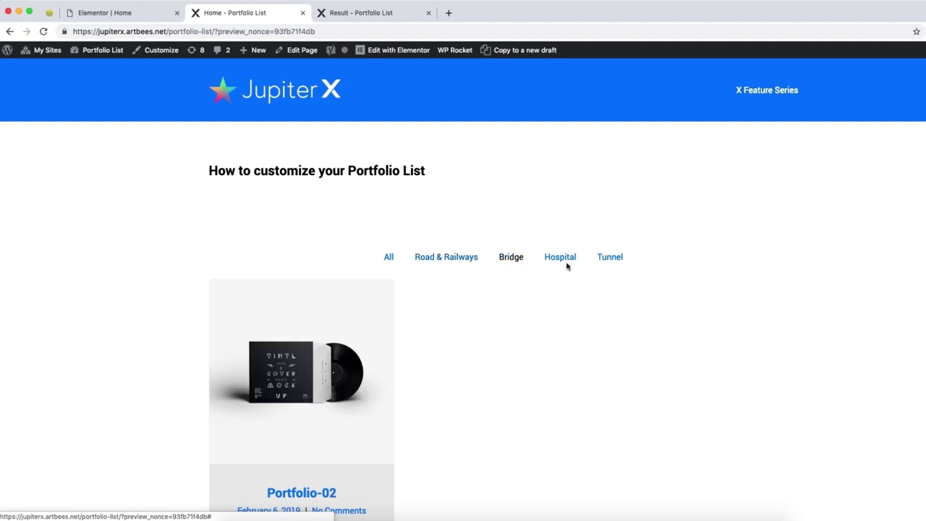
{"action": "left_click", "coordinate": [557, 259]}
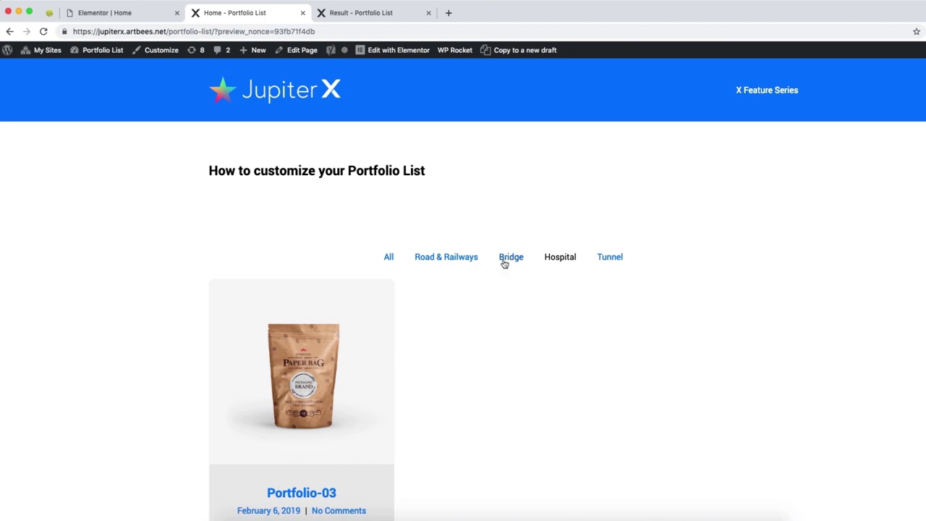
{"action": "left_click", "coordinate": [616, 263]}
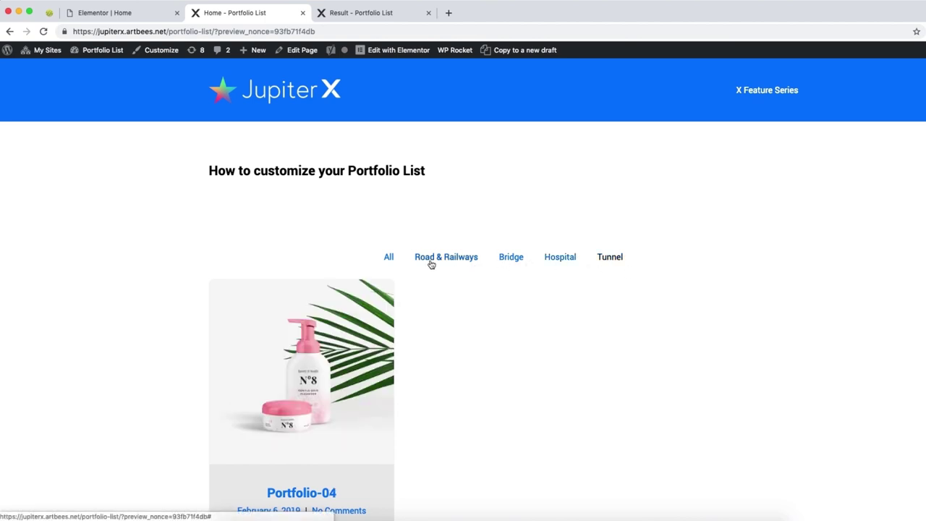
{"action": "left_click", "coordinate": [389, 259]}
{"action": "left_click", "coordinate": [389, 259]}
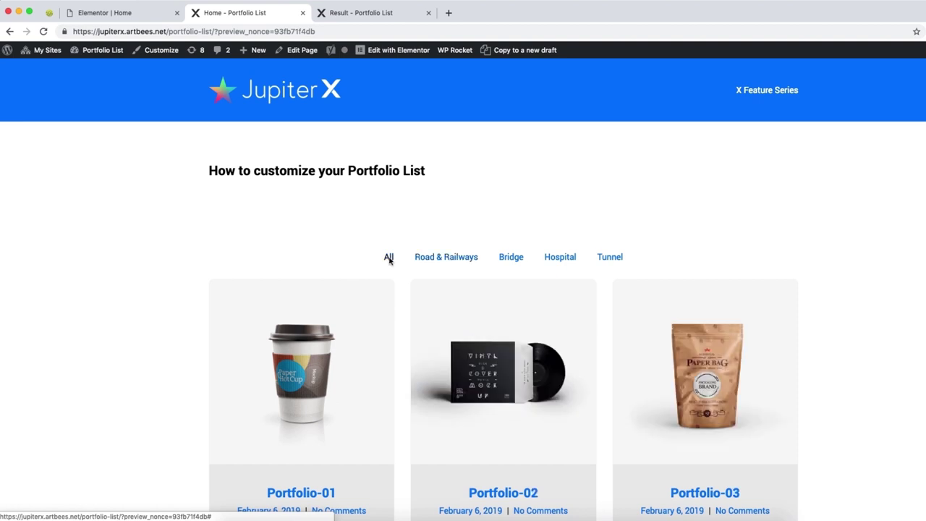